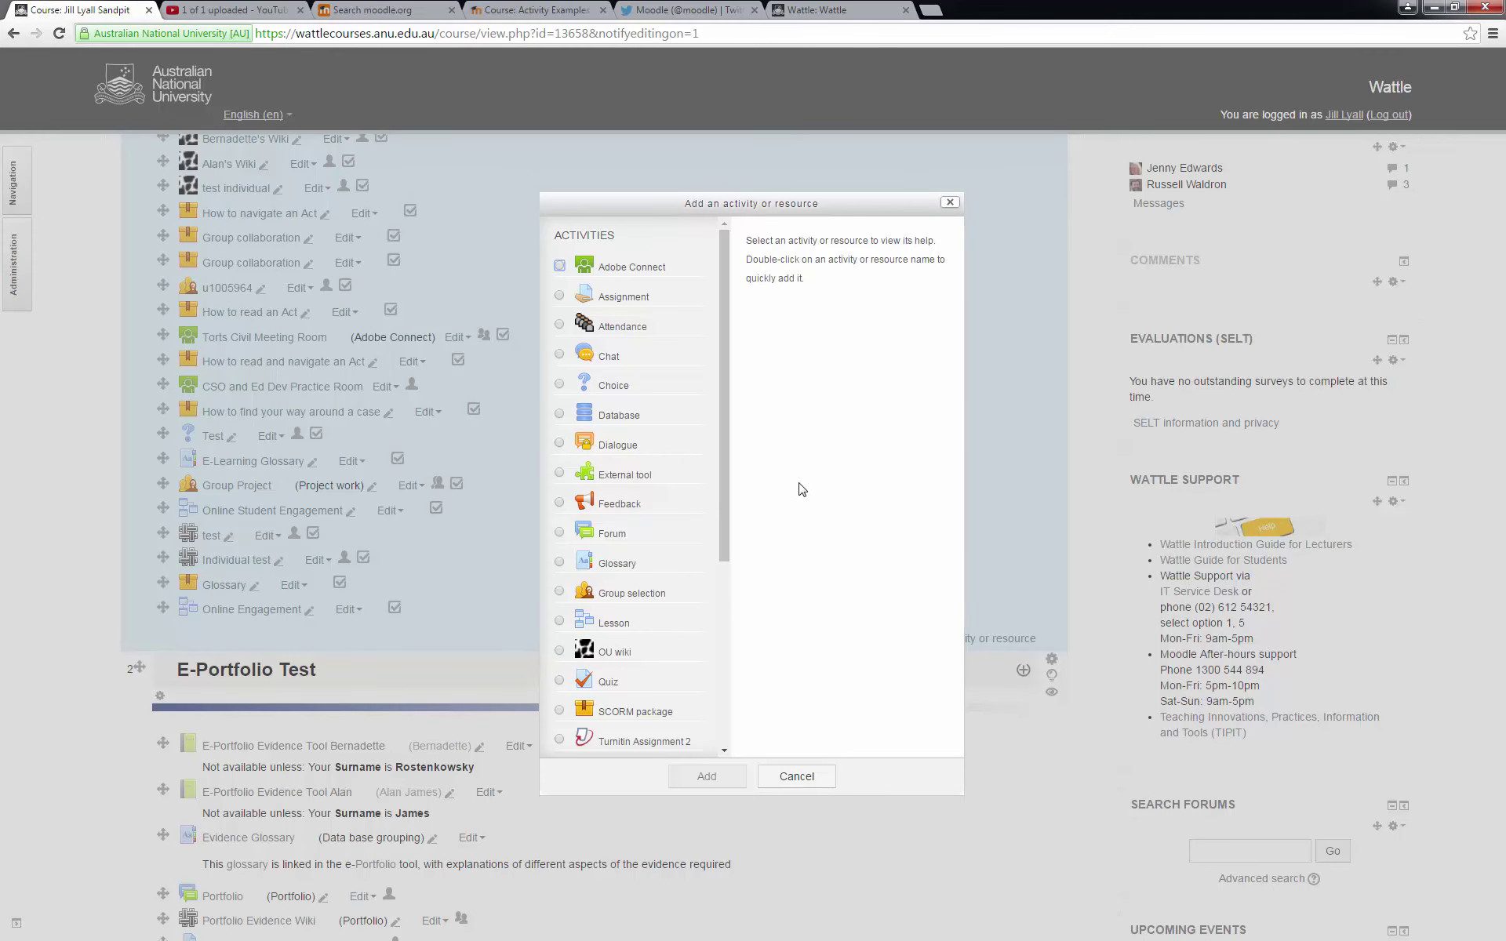
# Step: Add an Adobe Connect activity titled "E-Learning Discussion Room" with the intro "Meet with your peers here in real time to discuss e-learning"
pyautogui.click(619, 272)
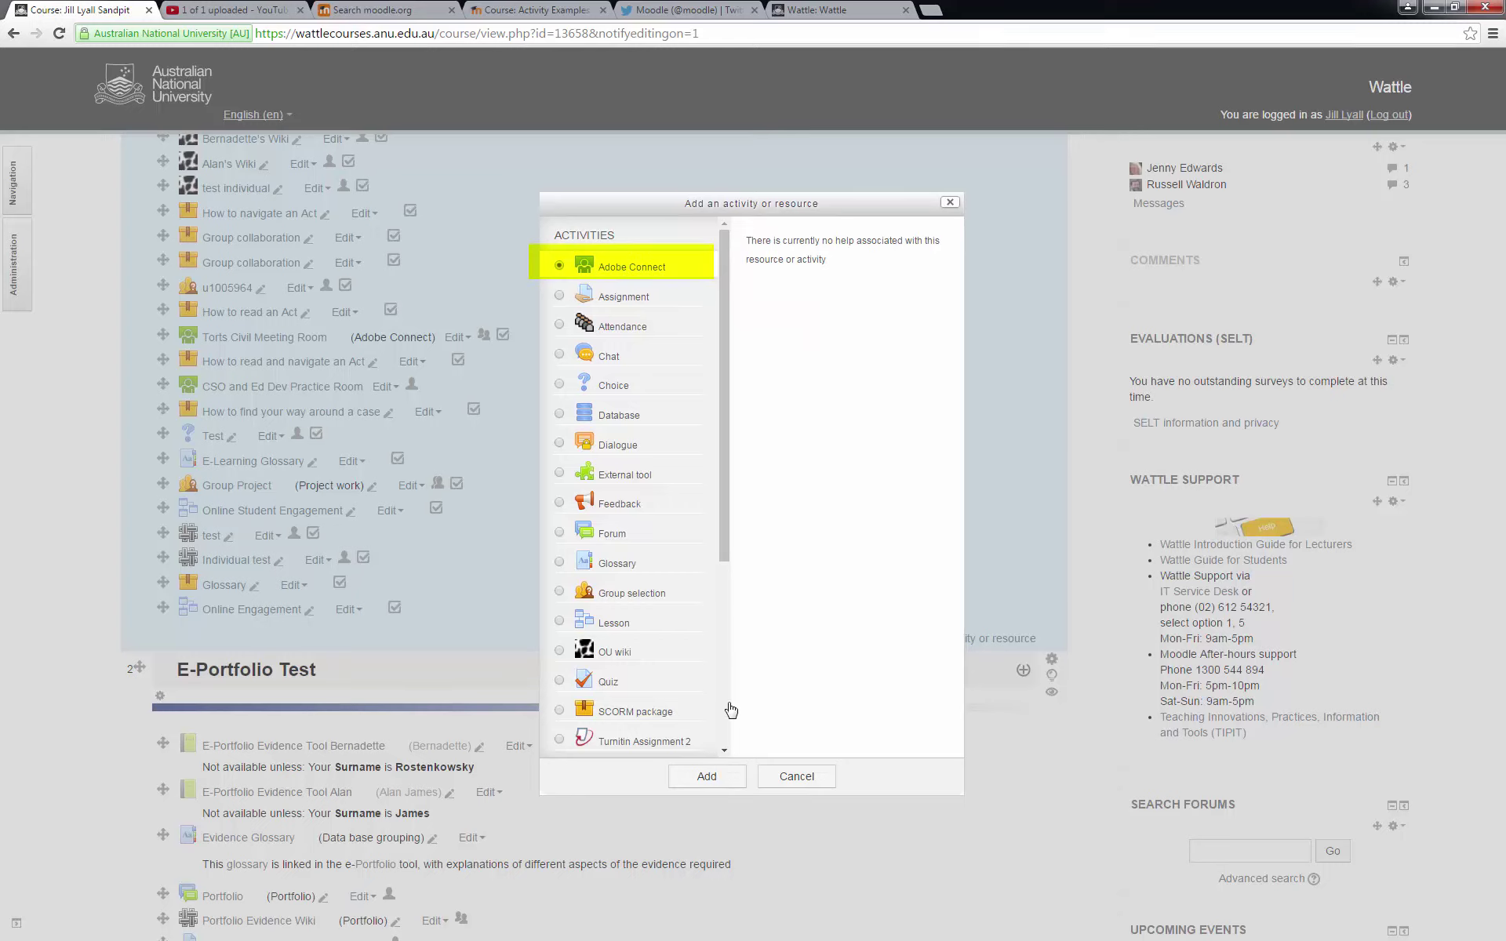
pyautogui.click(702, 779)
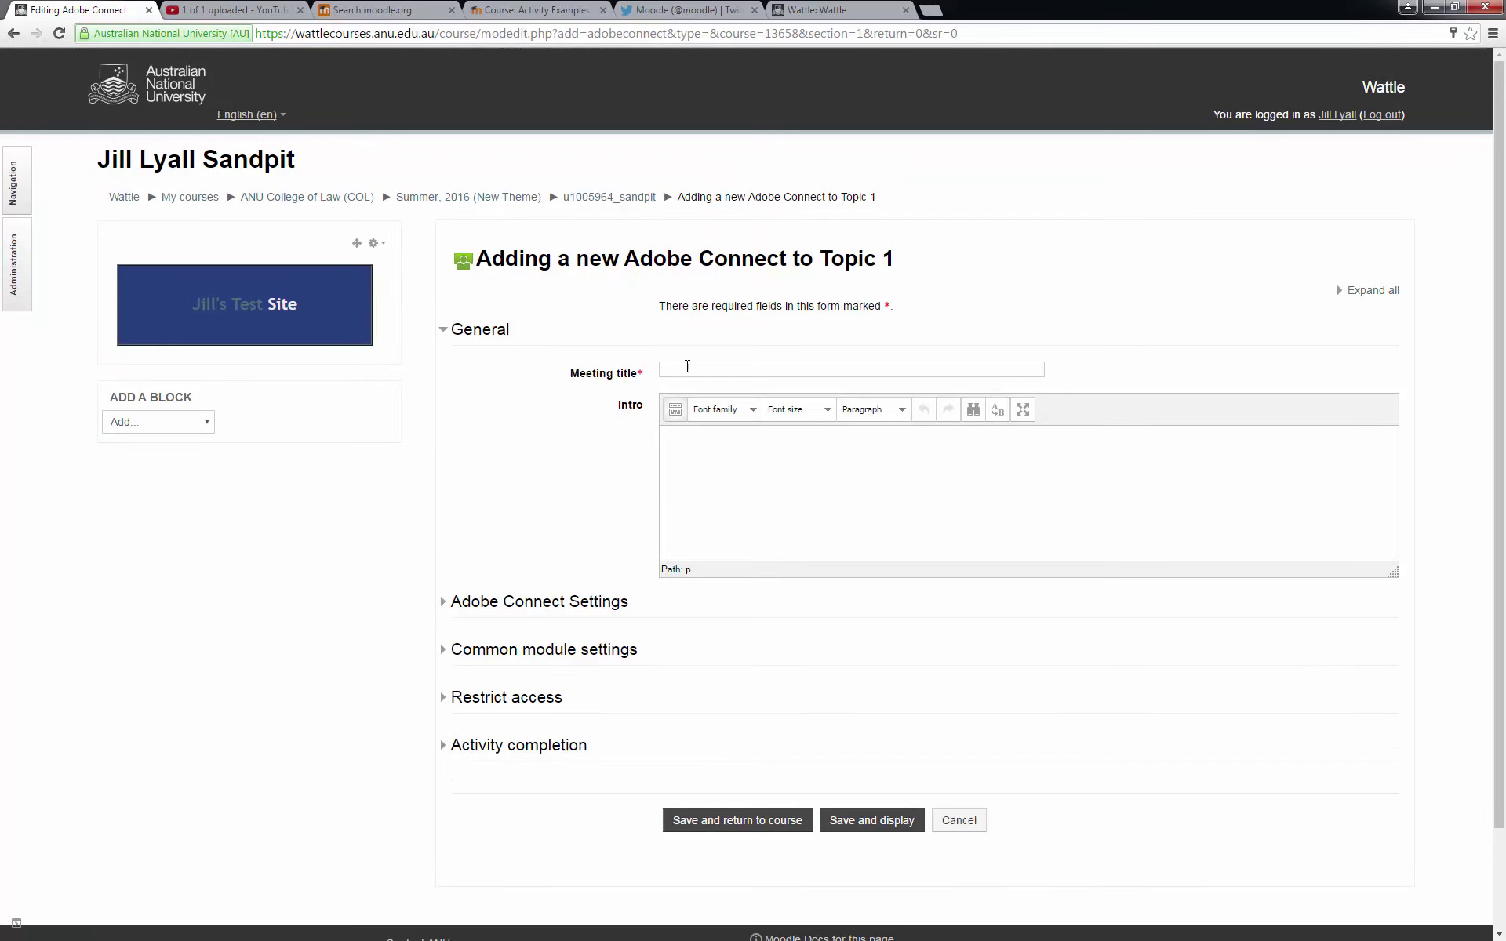
pyautogui.click(687, 366)
pyautogui.write('E-Lear')
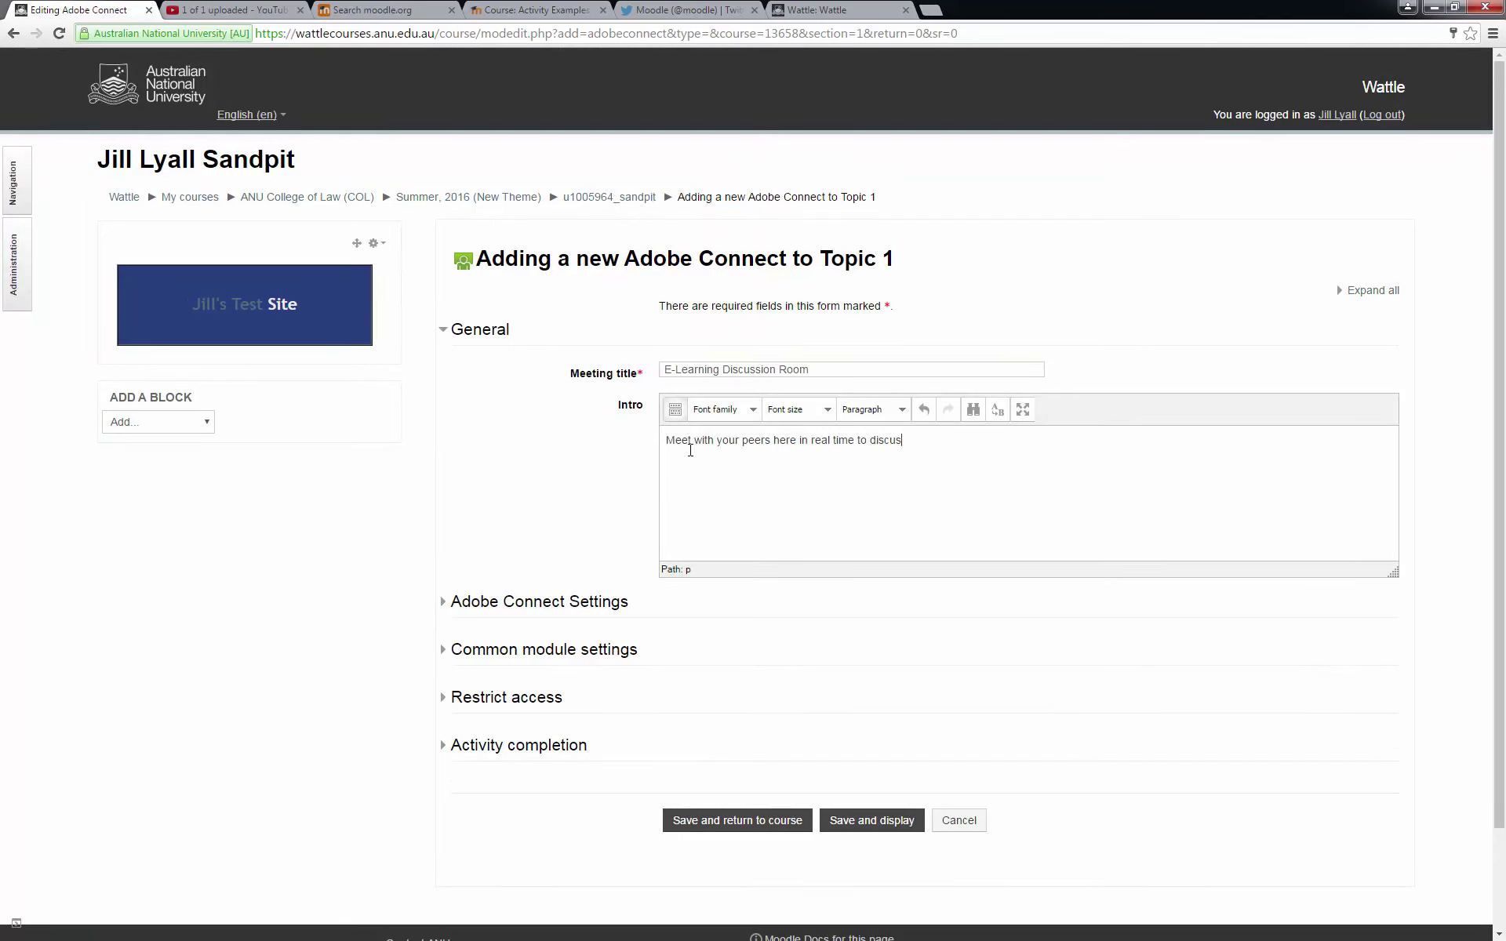
pyautogui.write('s e-learning')
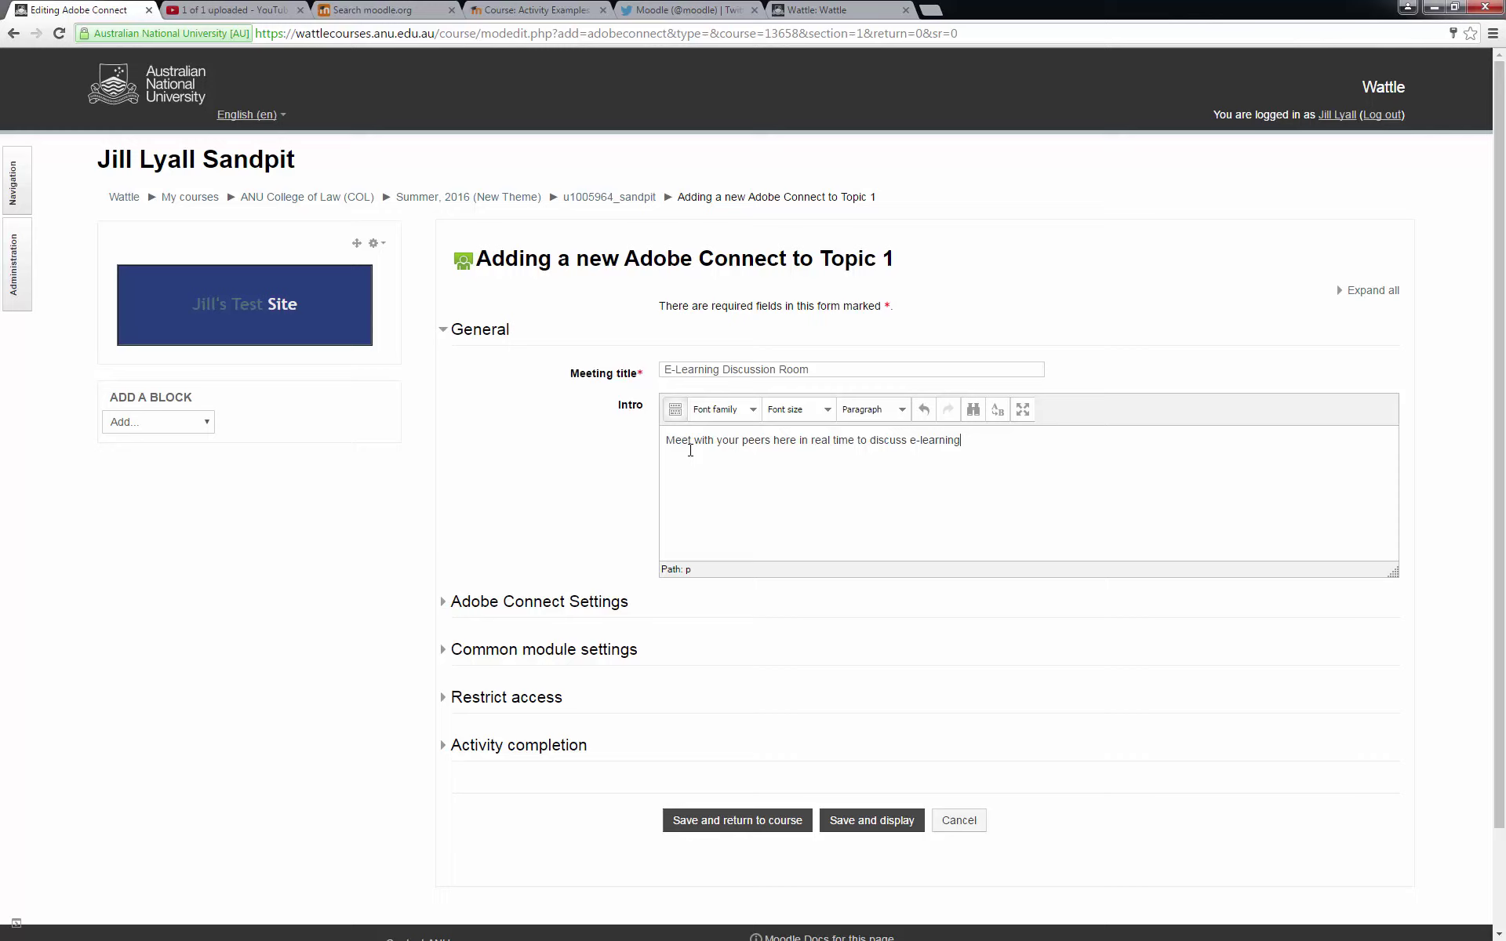
# Step: Expand the Adobe Connect Settings and review the available meeting types and meeting templates
pyautogui.click(444, 603)
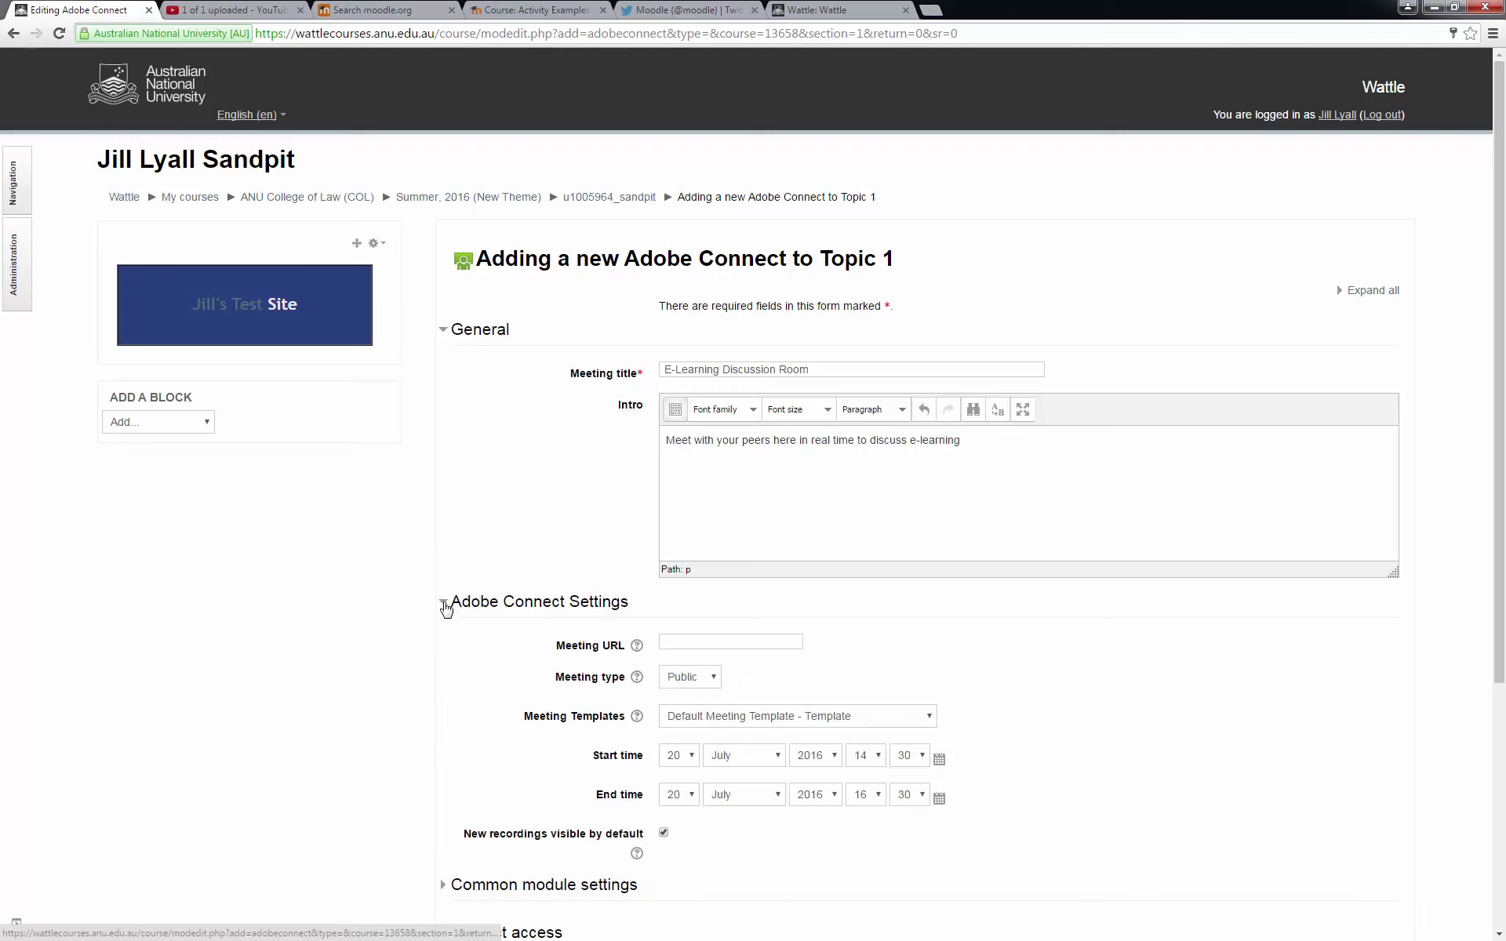
pyautogui.scroll(-4, 906, 675)
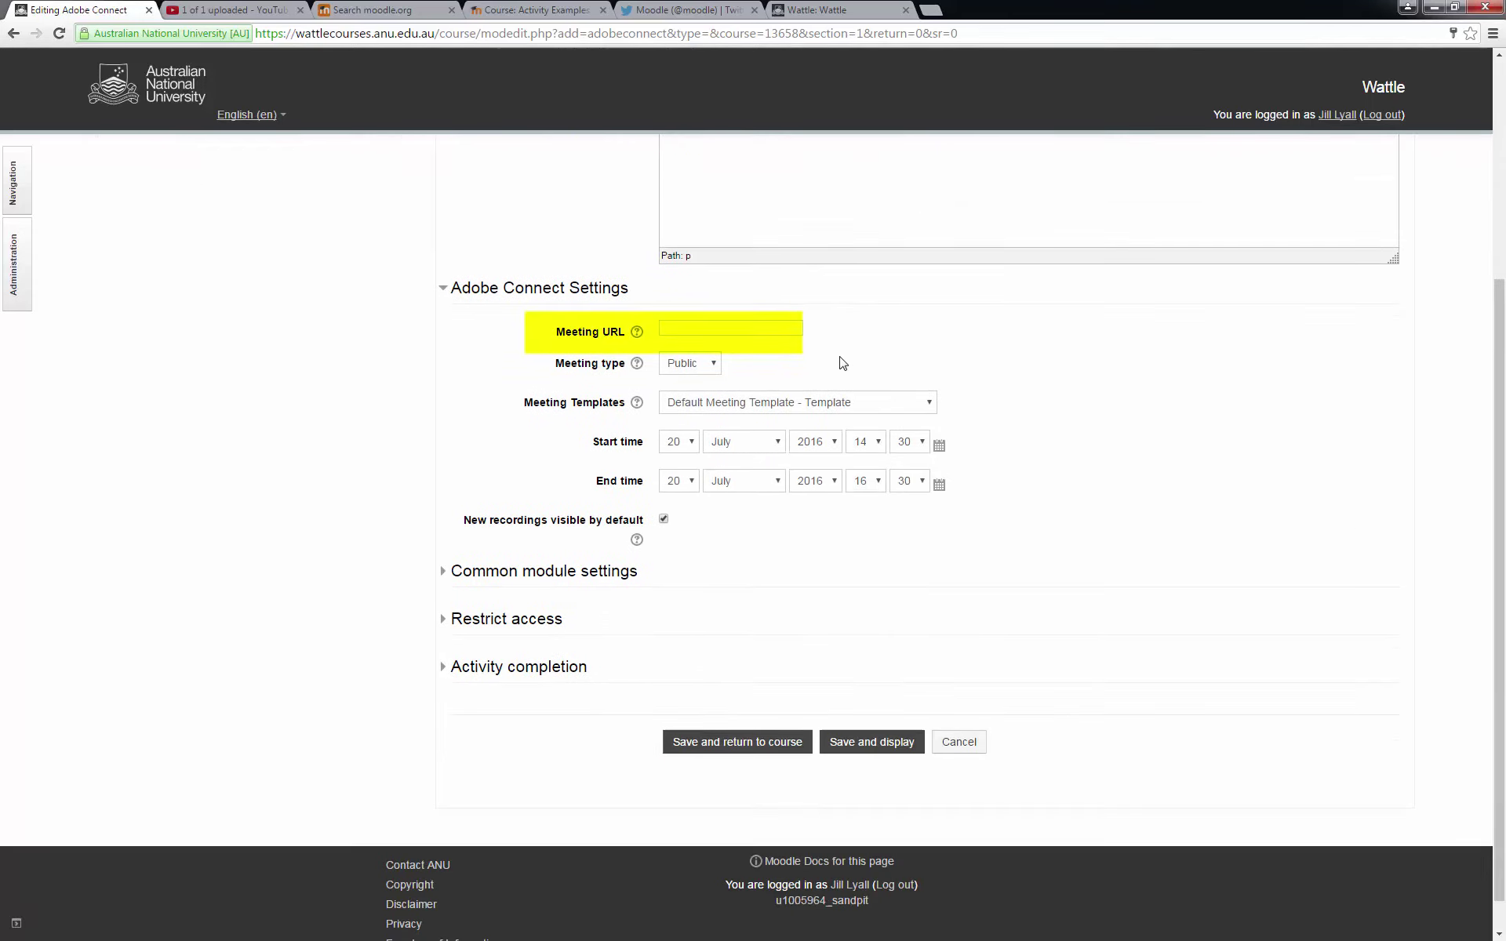
pyautogui.click(716, 370)
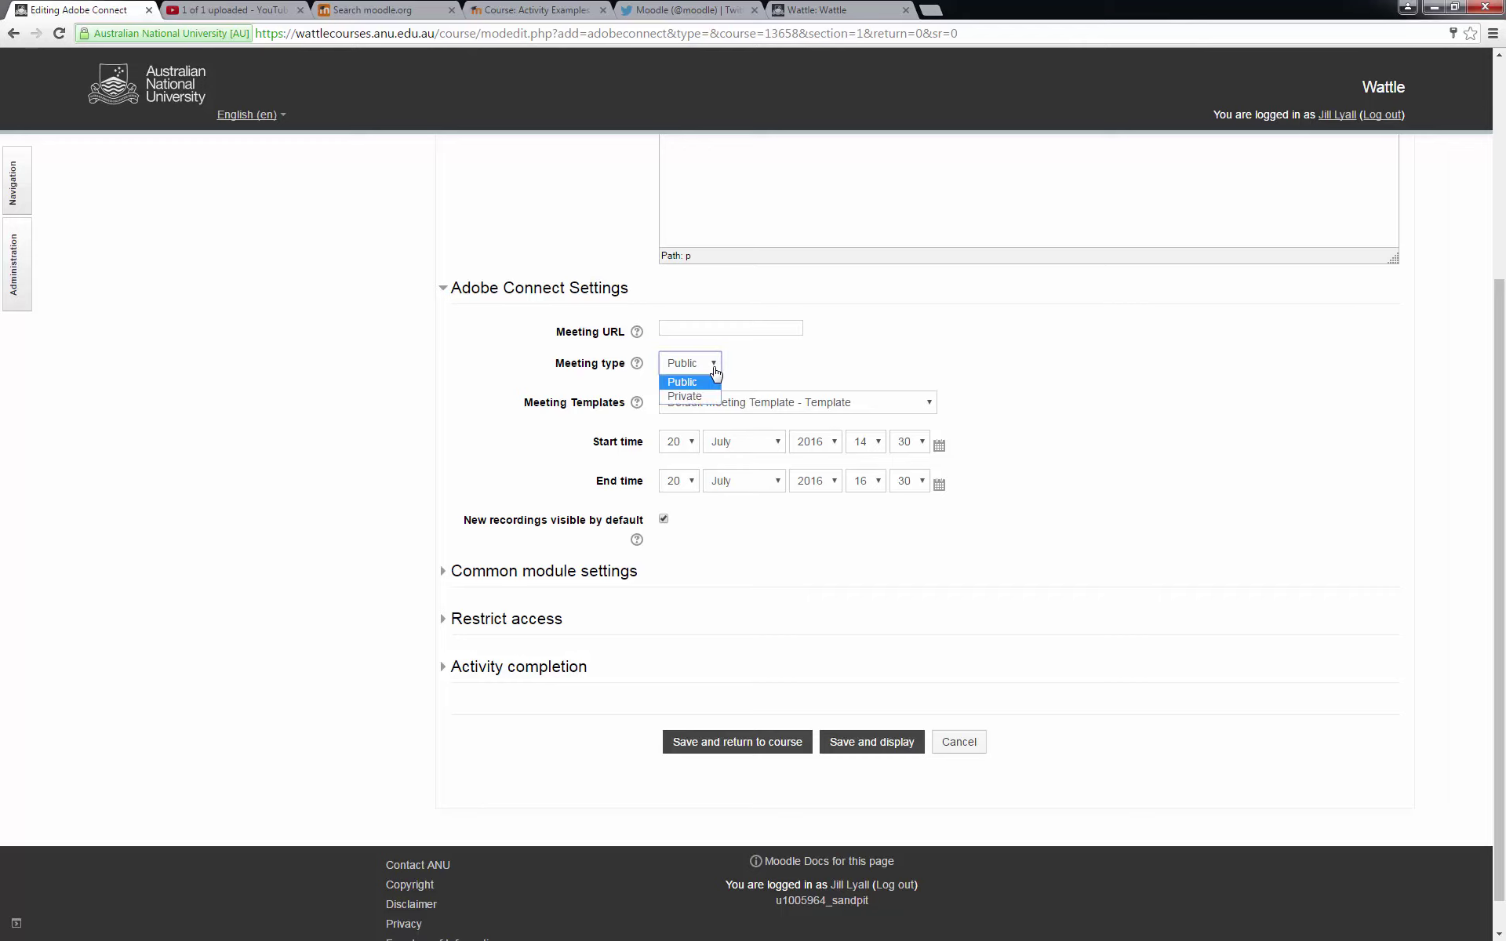
pyautogui.click(715, 372)
pyautogui.click(930, 410)
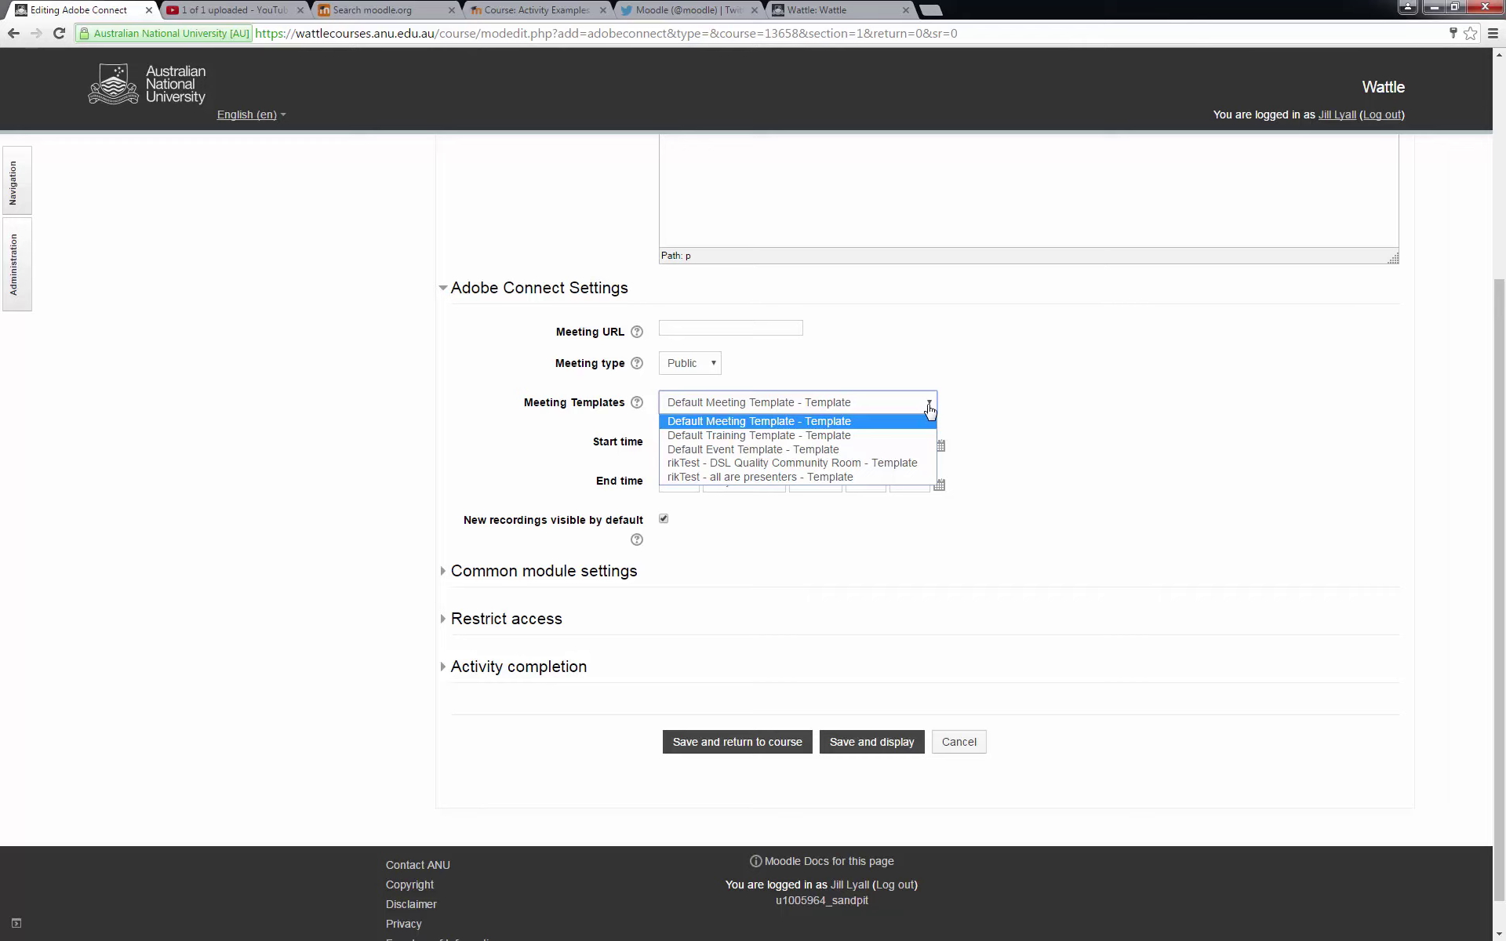
pyautogui.click(930, 408)
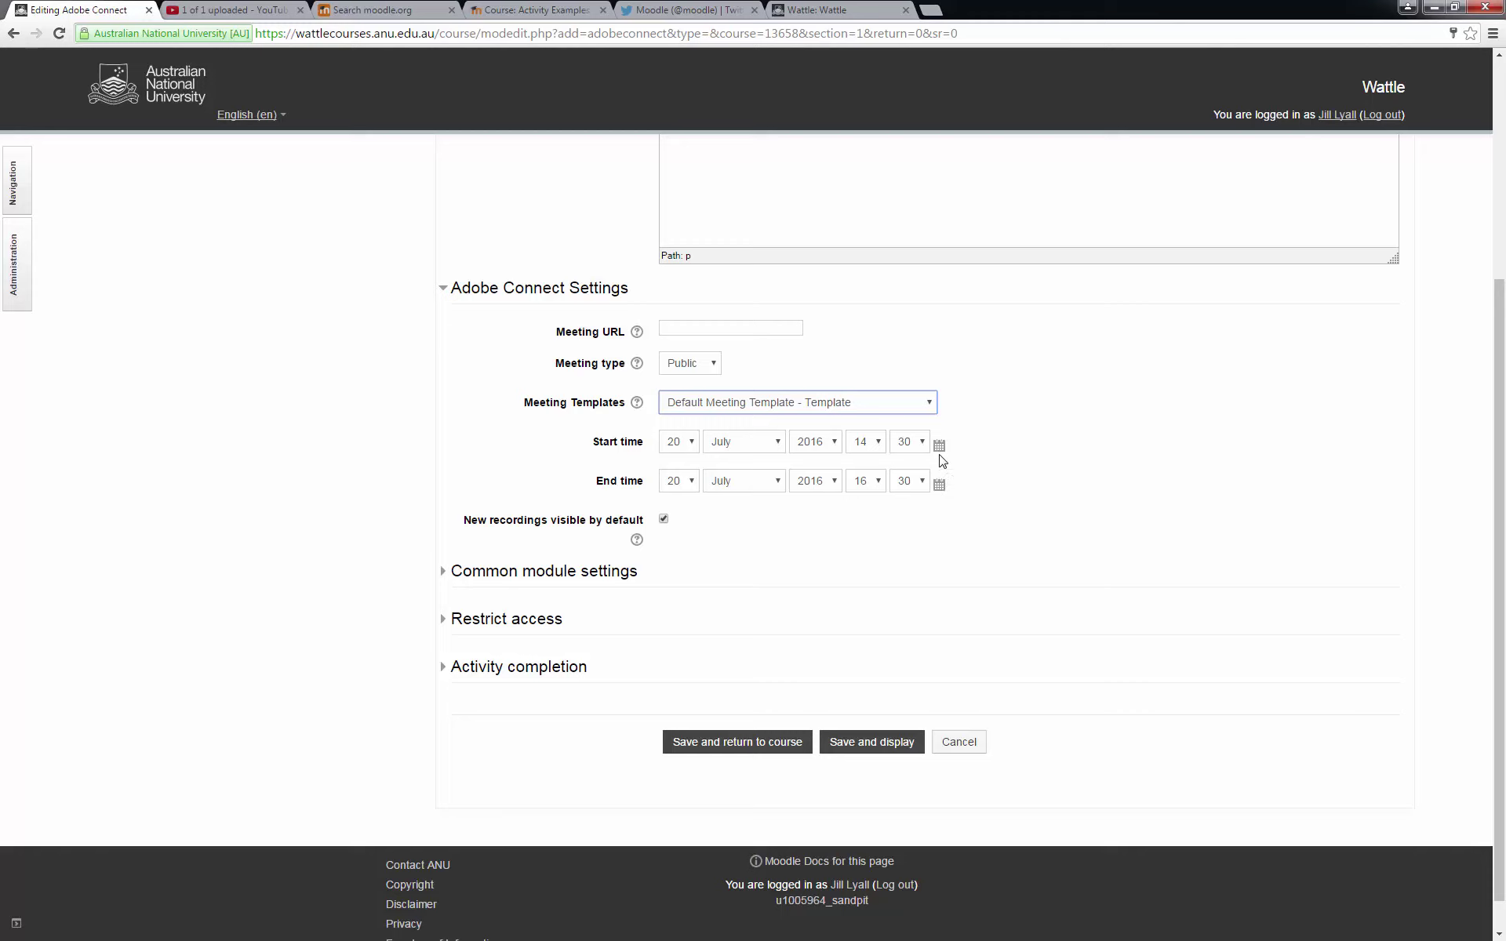
# Step: Set the meeting's end date to 31 December 2016 using the calendar picker
pyautogui.click(939, 486)
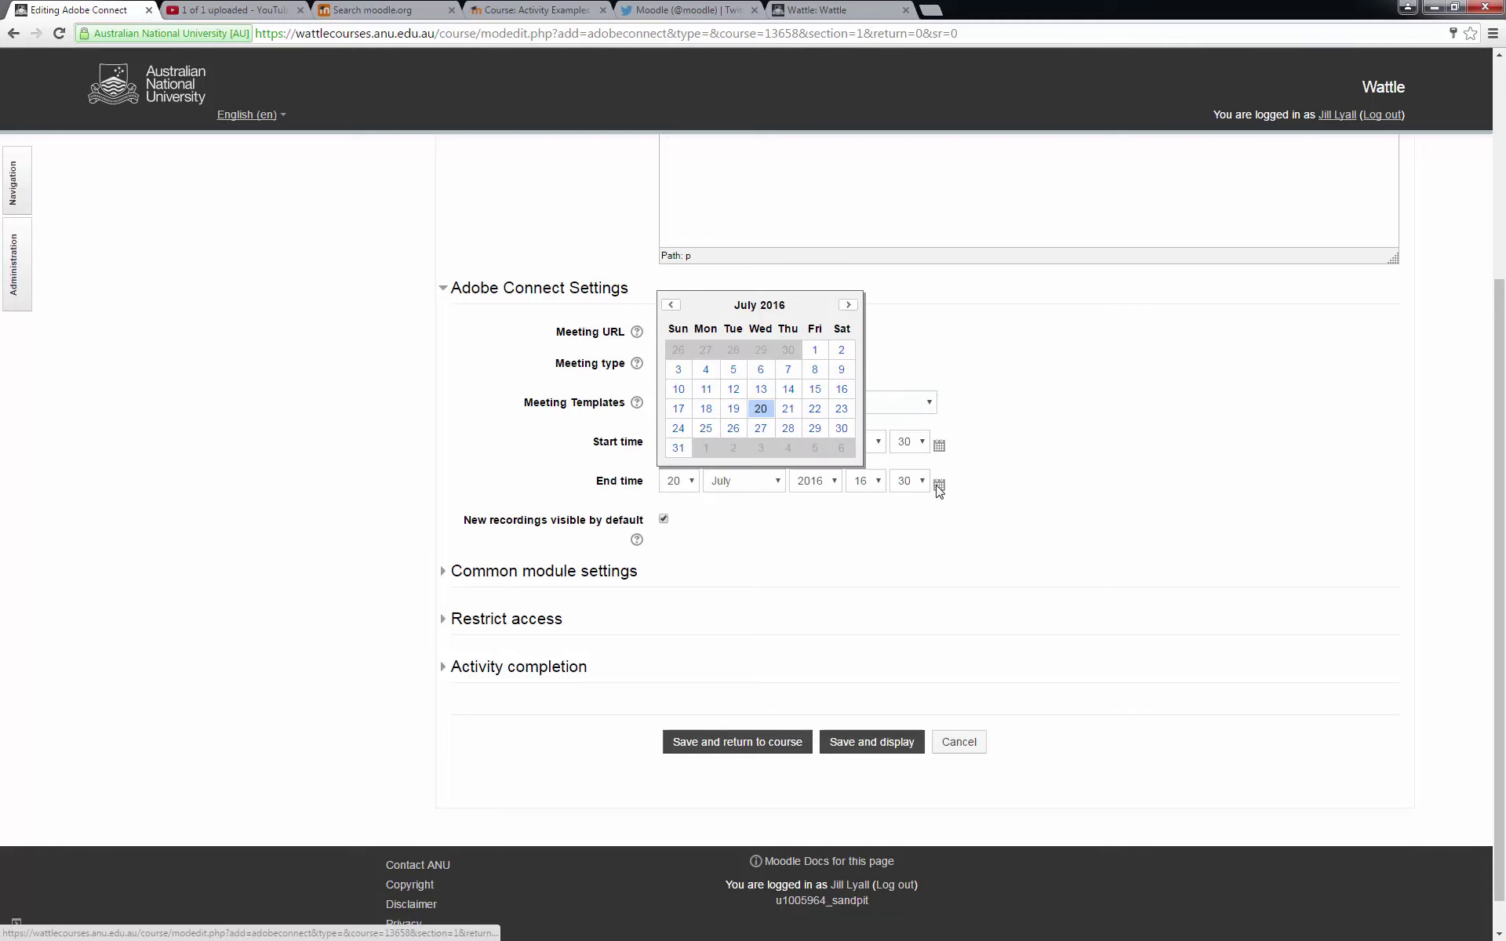
pyautogui.click(848, 307)
pyautogui.click(848, 307)
pyautogui.click(847, 307)
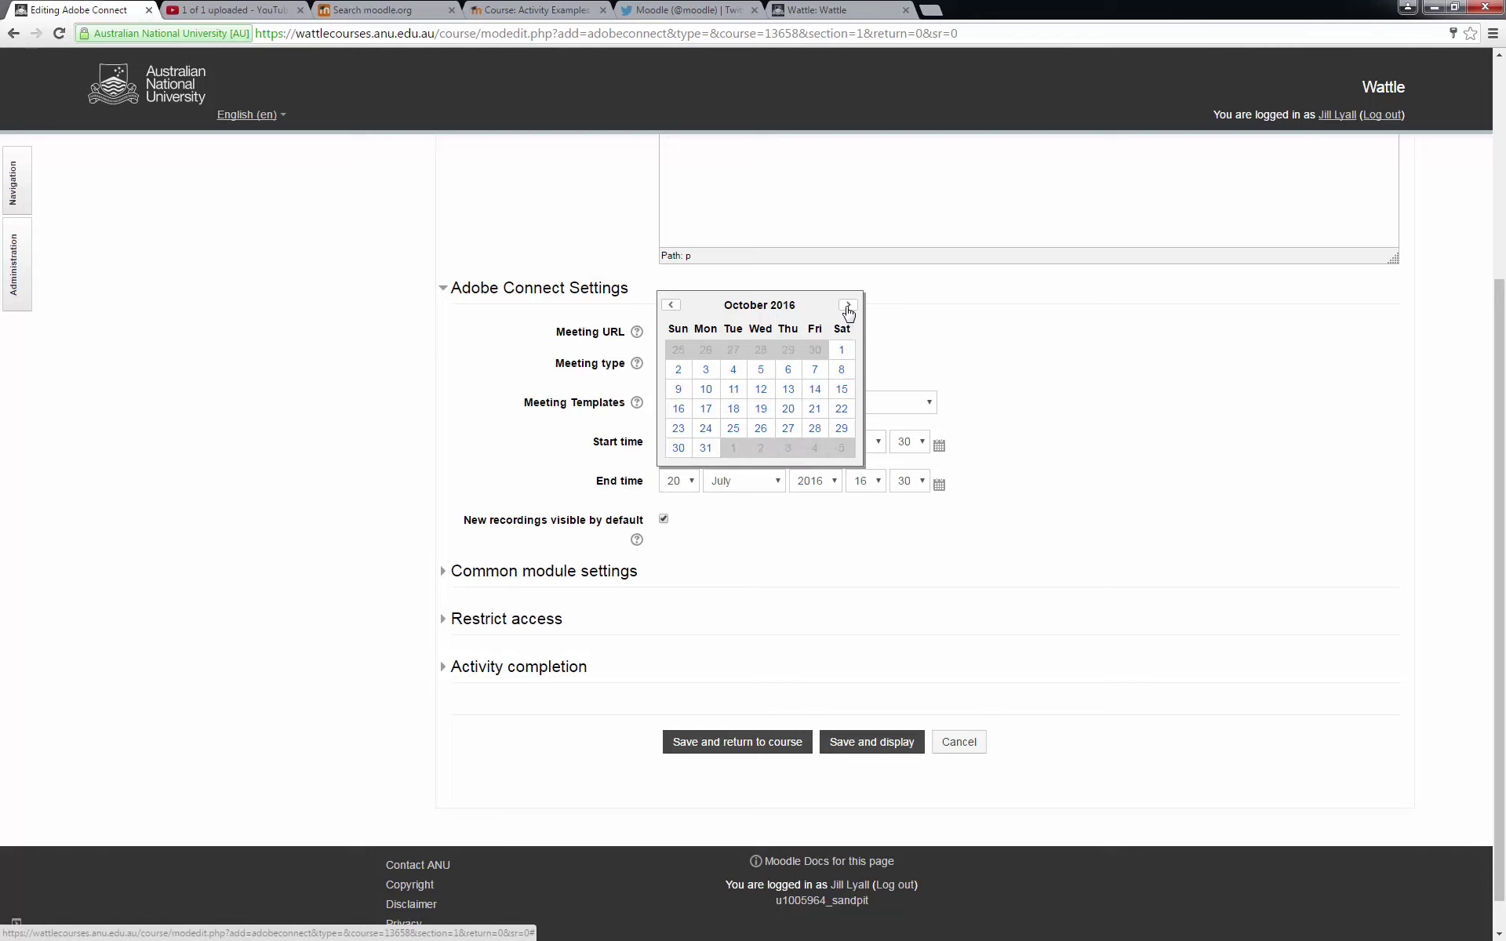
pyautogui.click(848, 307)
pyautogui.click(848, 307)
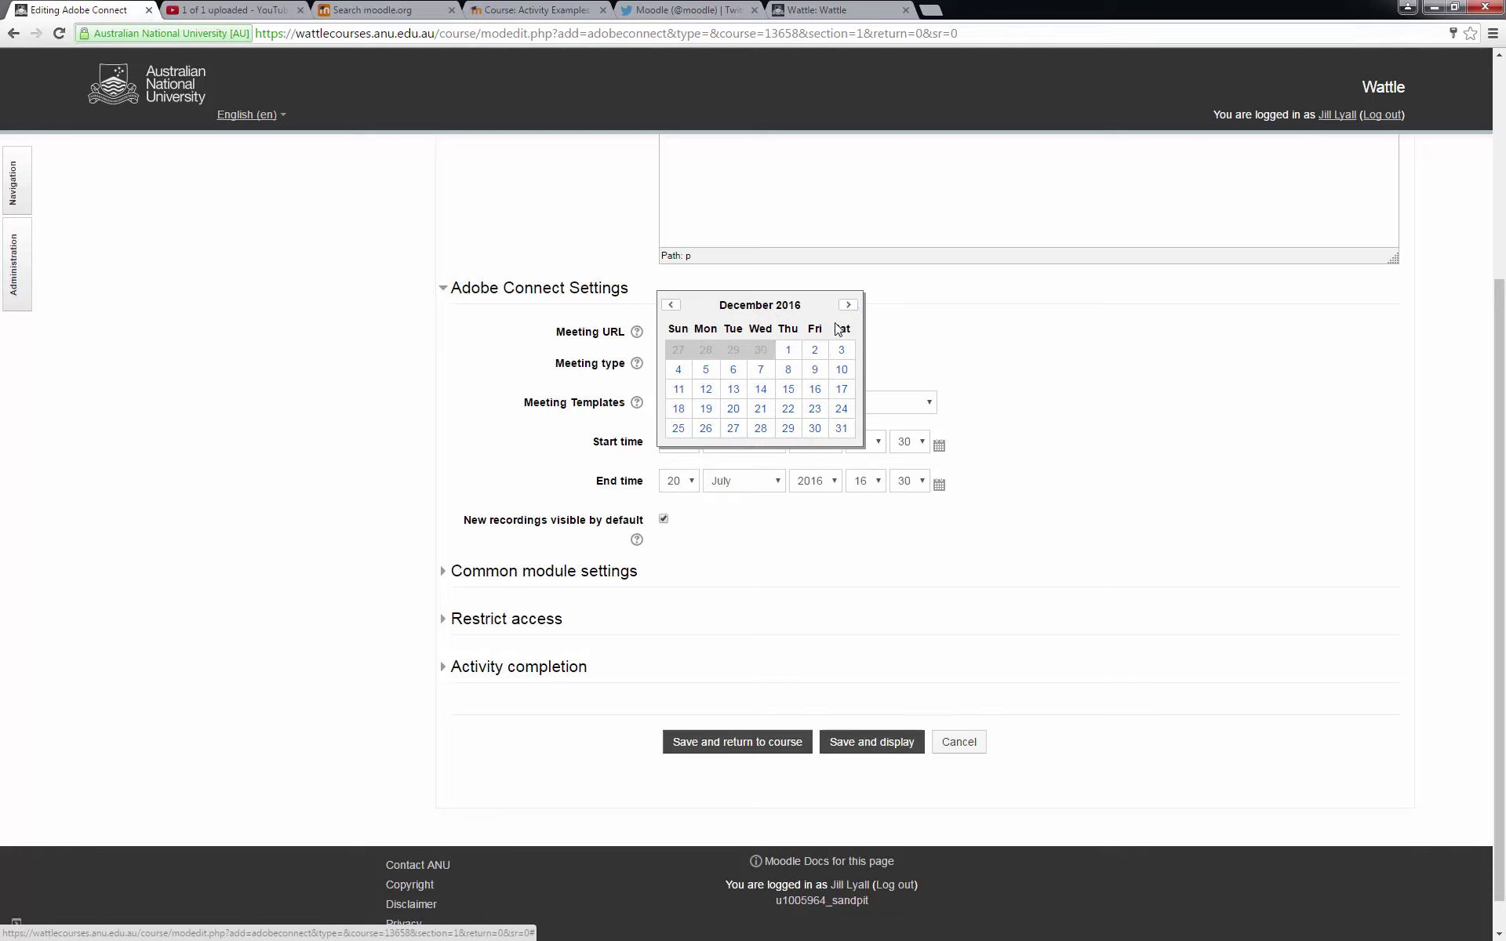
pyautogui.click(841, 428)
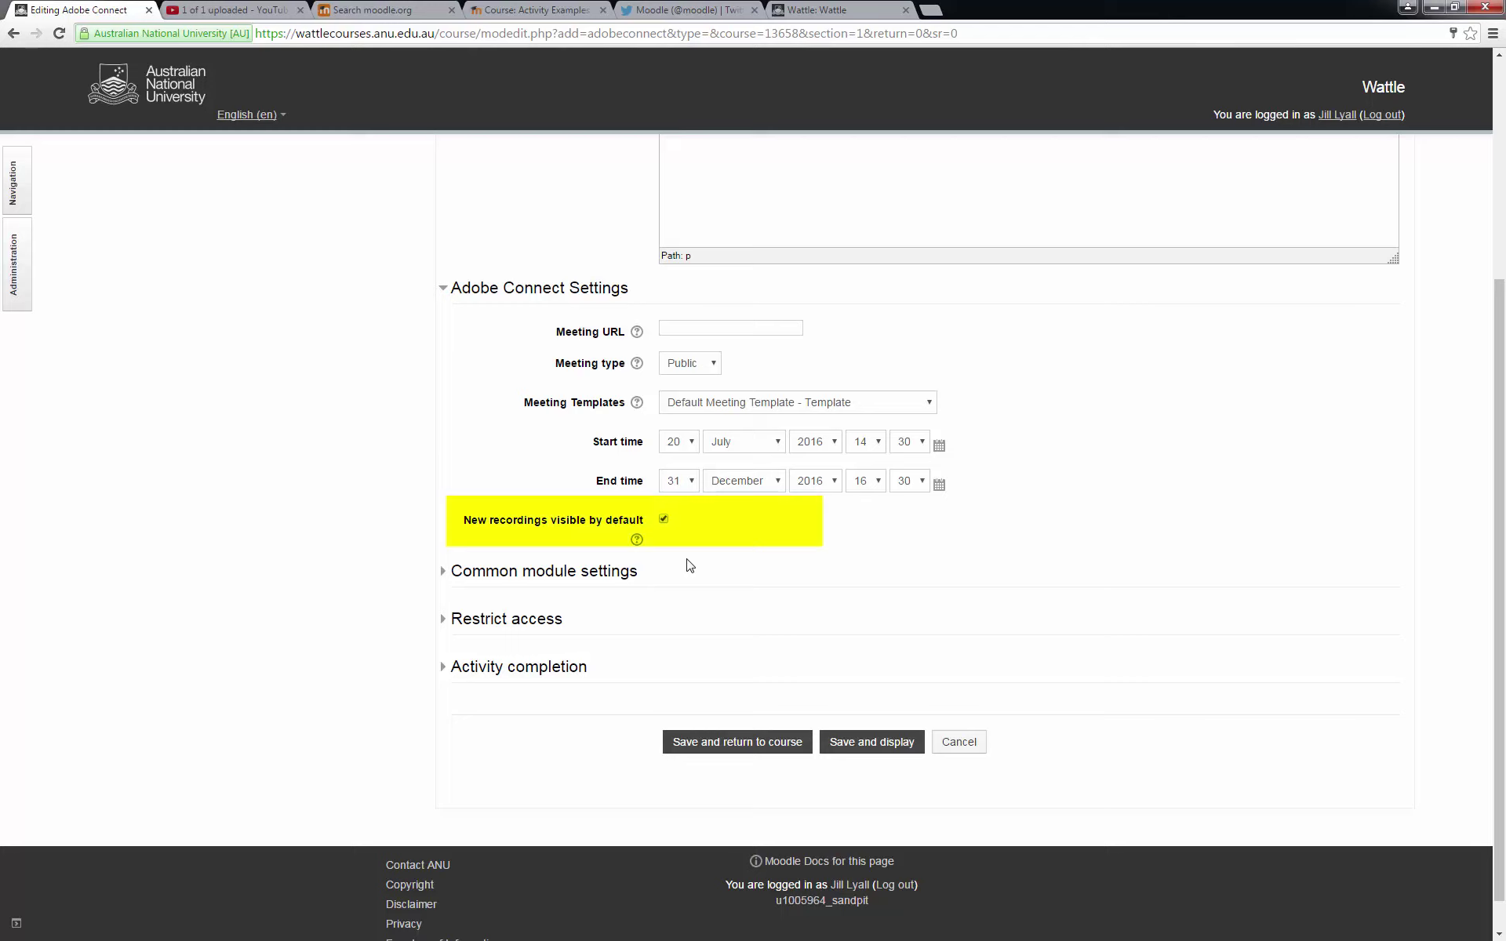
# Step: Review the common module and activity completion settings, and save the activity, returning to the course
pyautogui.click(445, 575)
pyautogui.scroll(-3, 1035, 648)
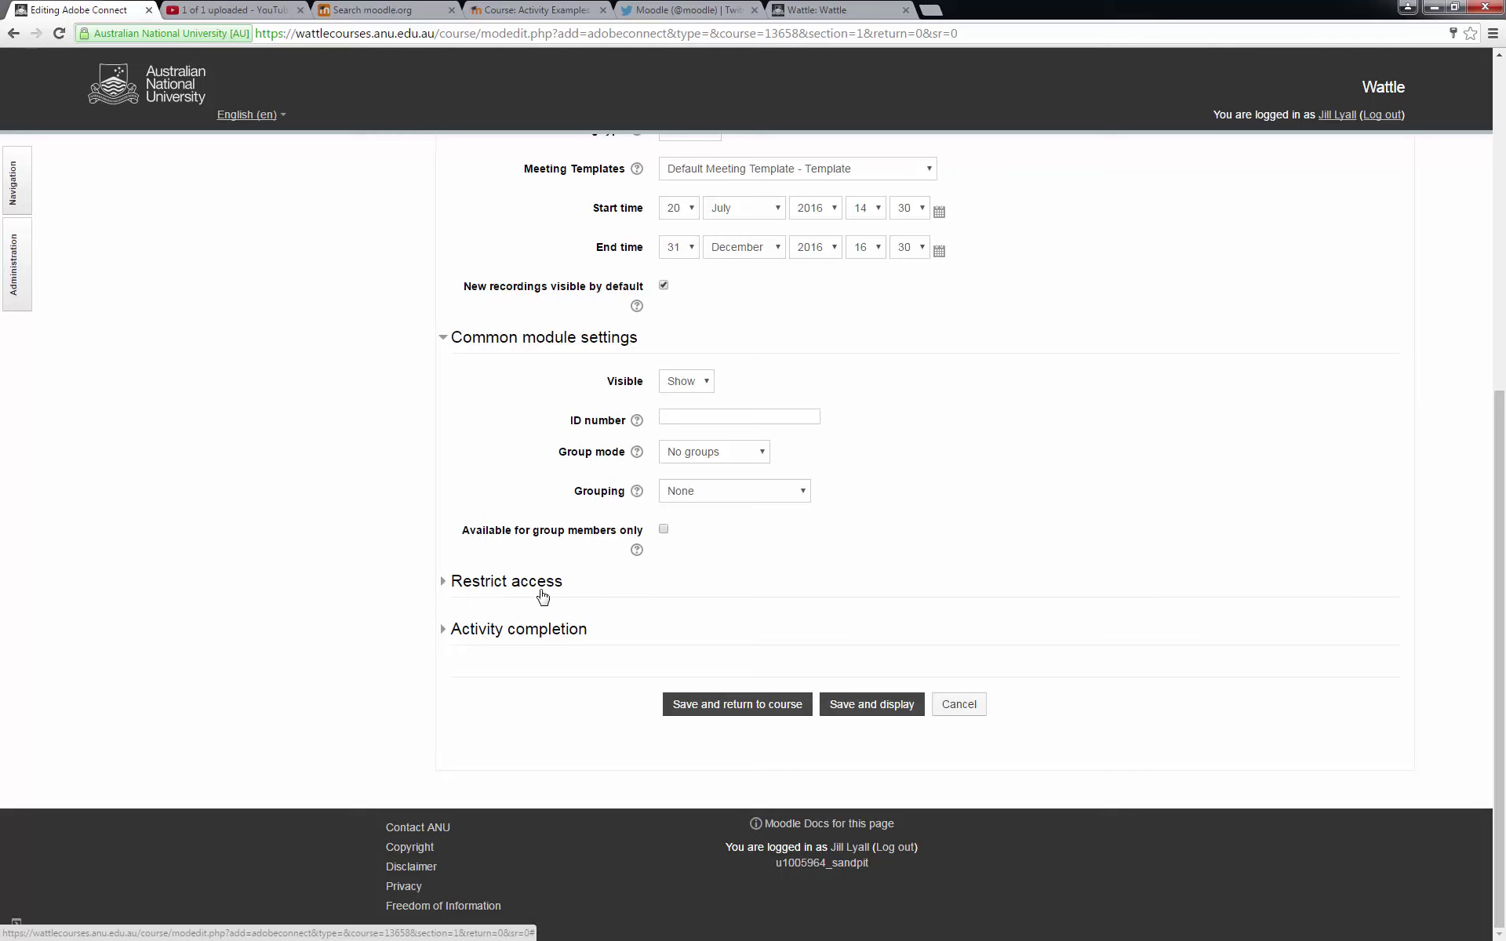
pyautogui.click(443, 629)
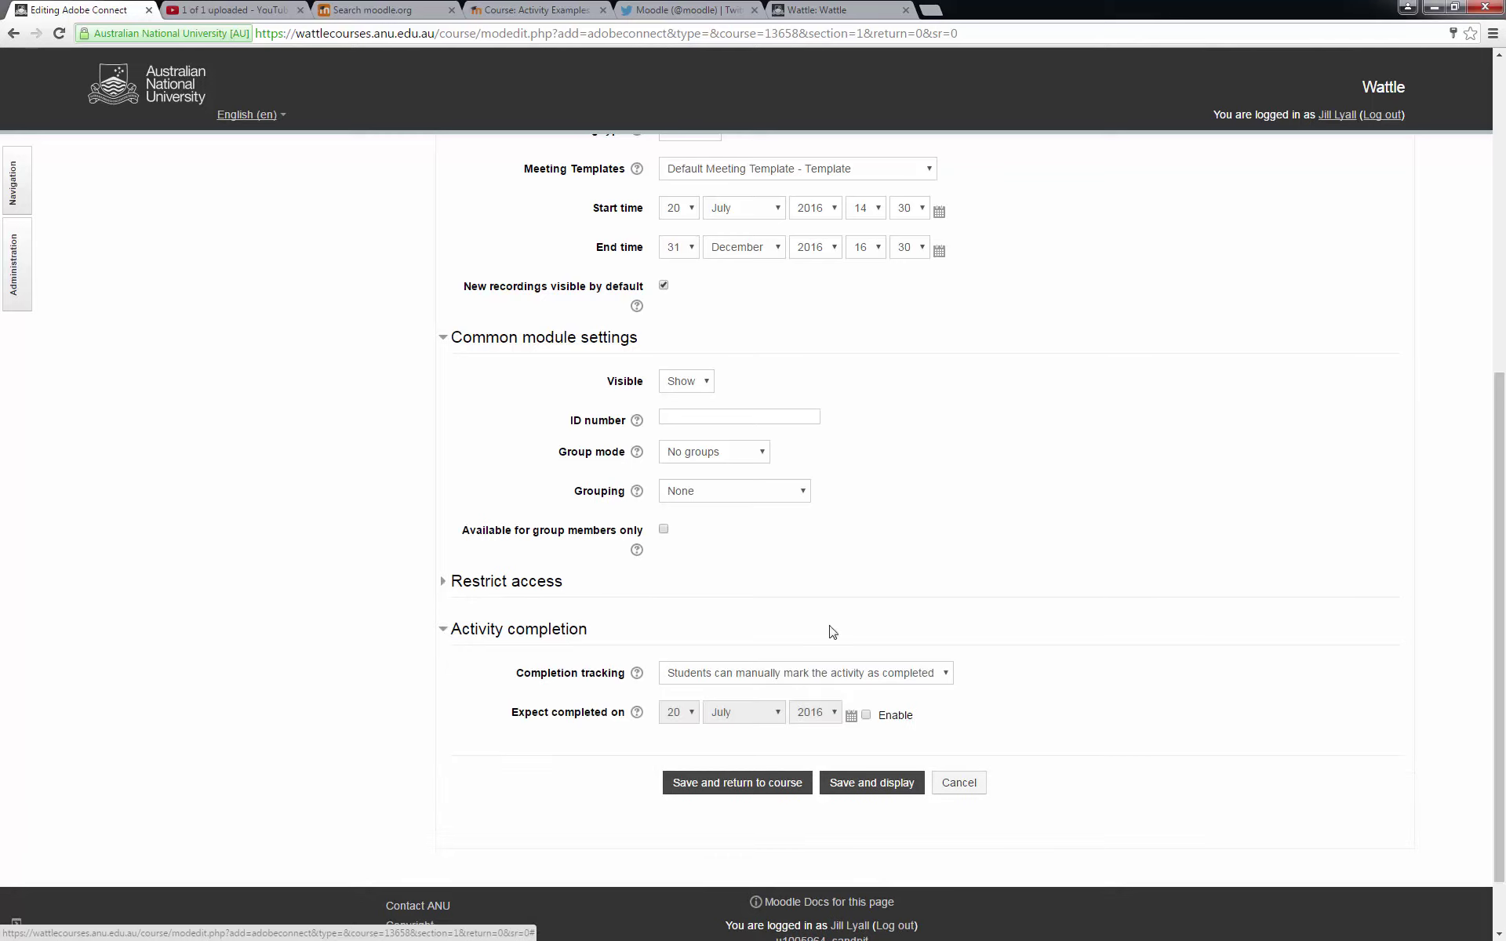
pyautogui.scroll(-1, 1083, 578)
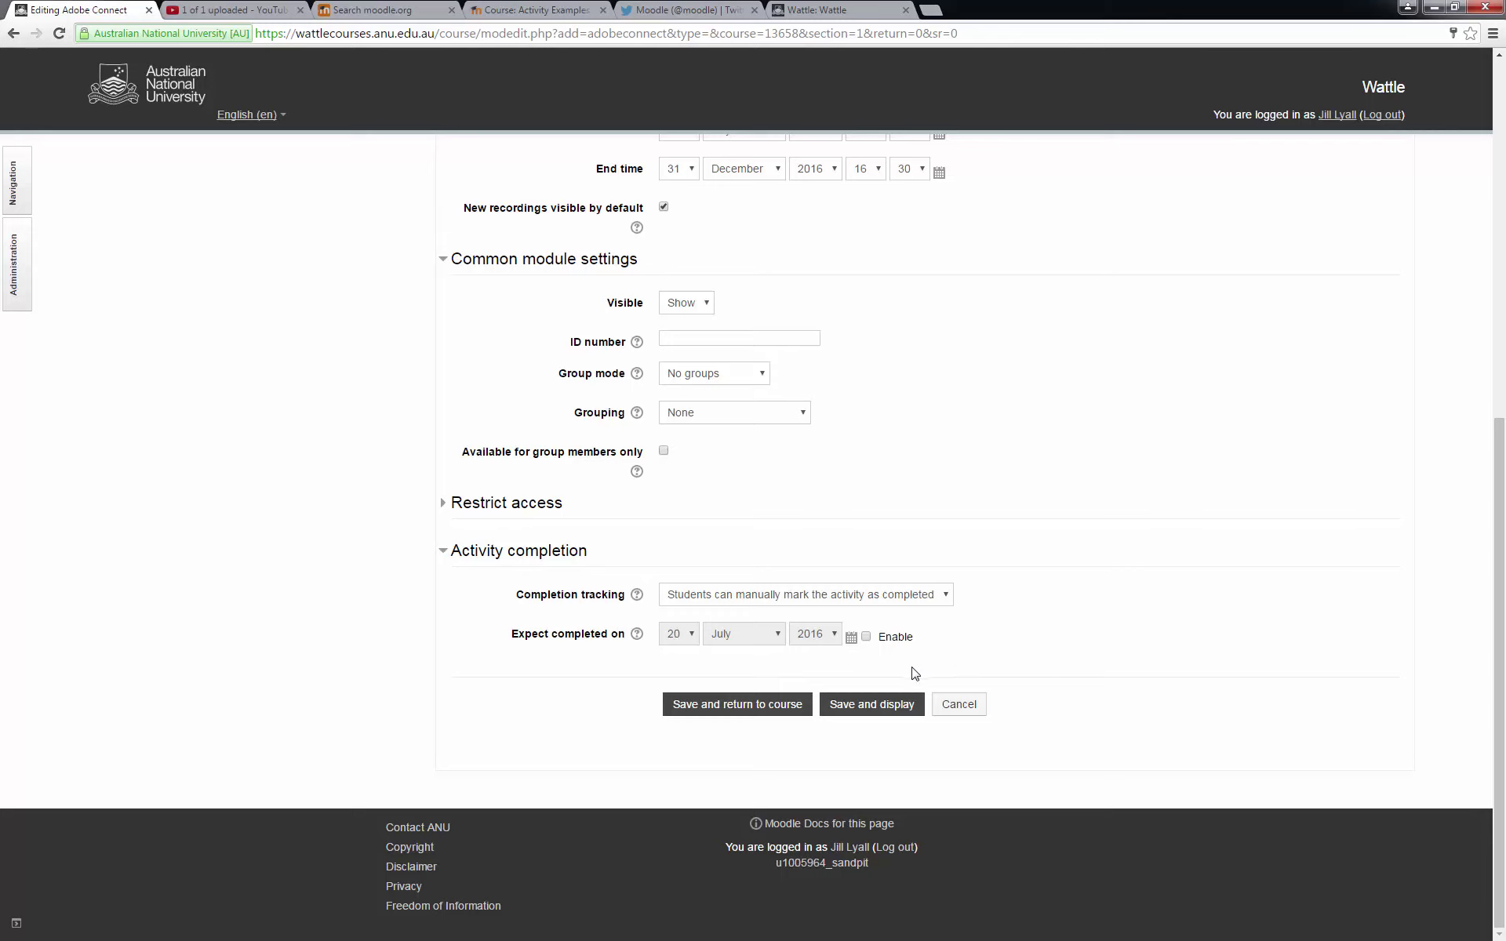
pyautogui.click(740, 710)
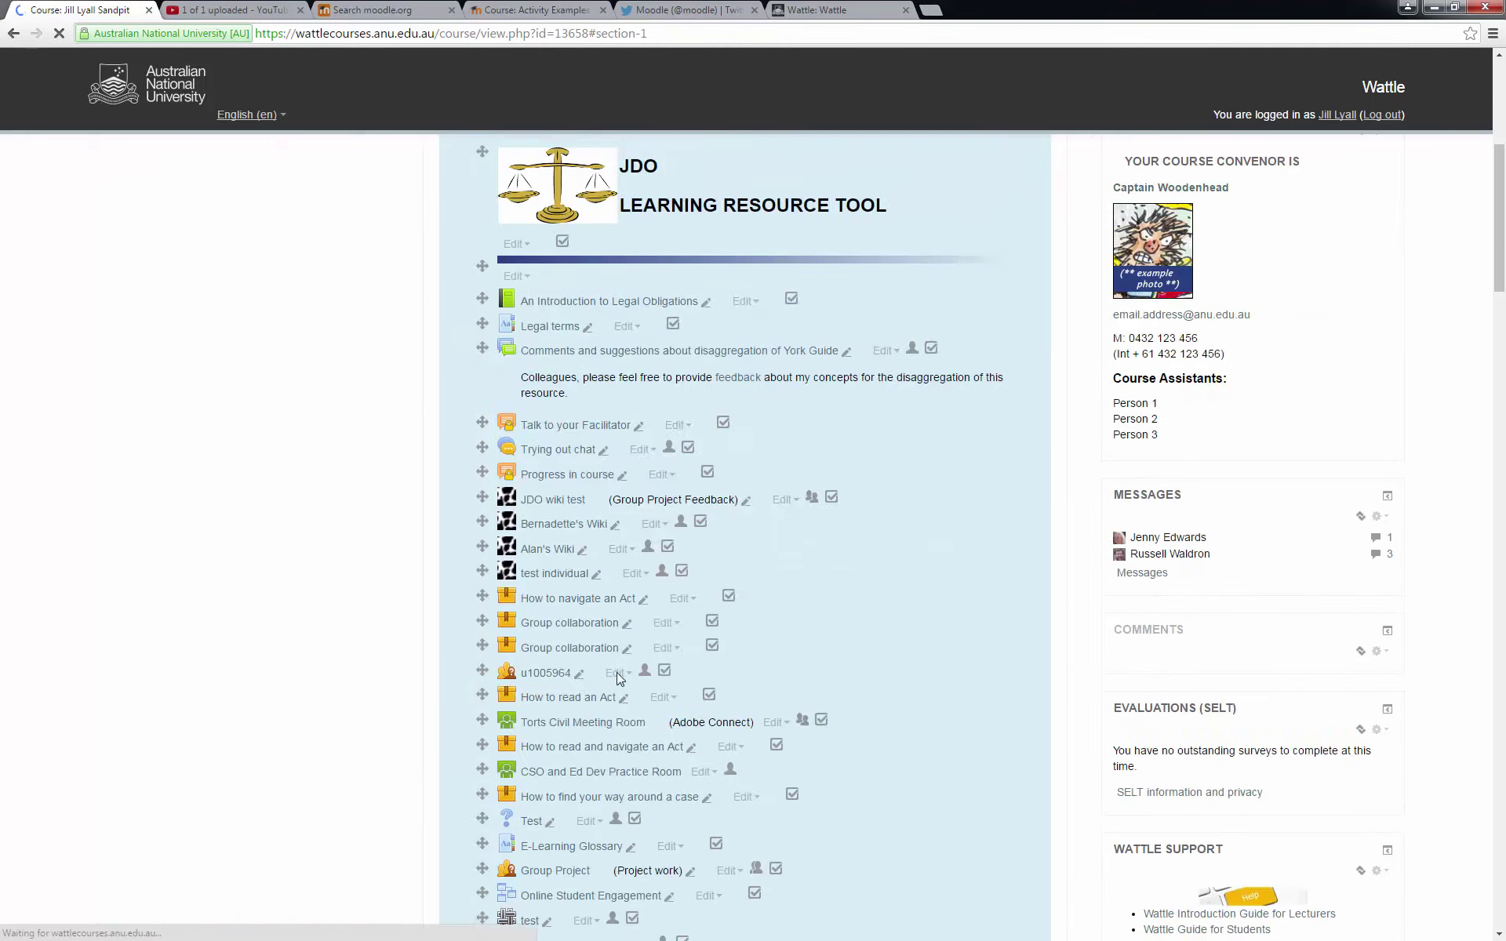
# Step: Join the E-Learning Discussion Room meeting from the course page and dismiss the host tips in Adobe Connect
pyautogui.scroll(-5, 648, 665)
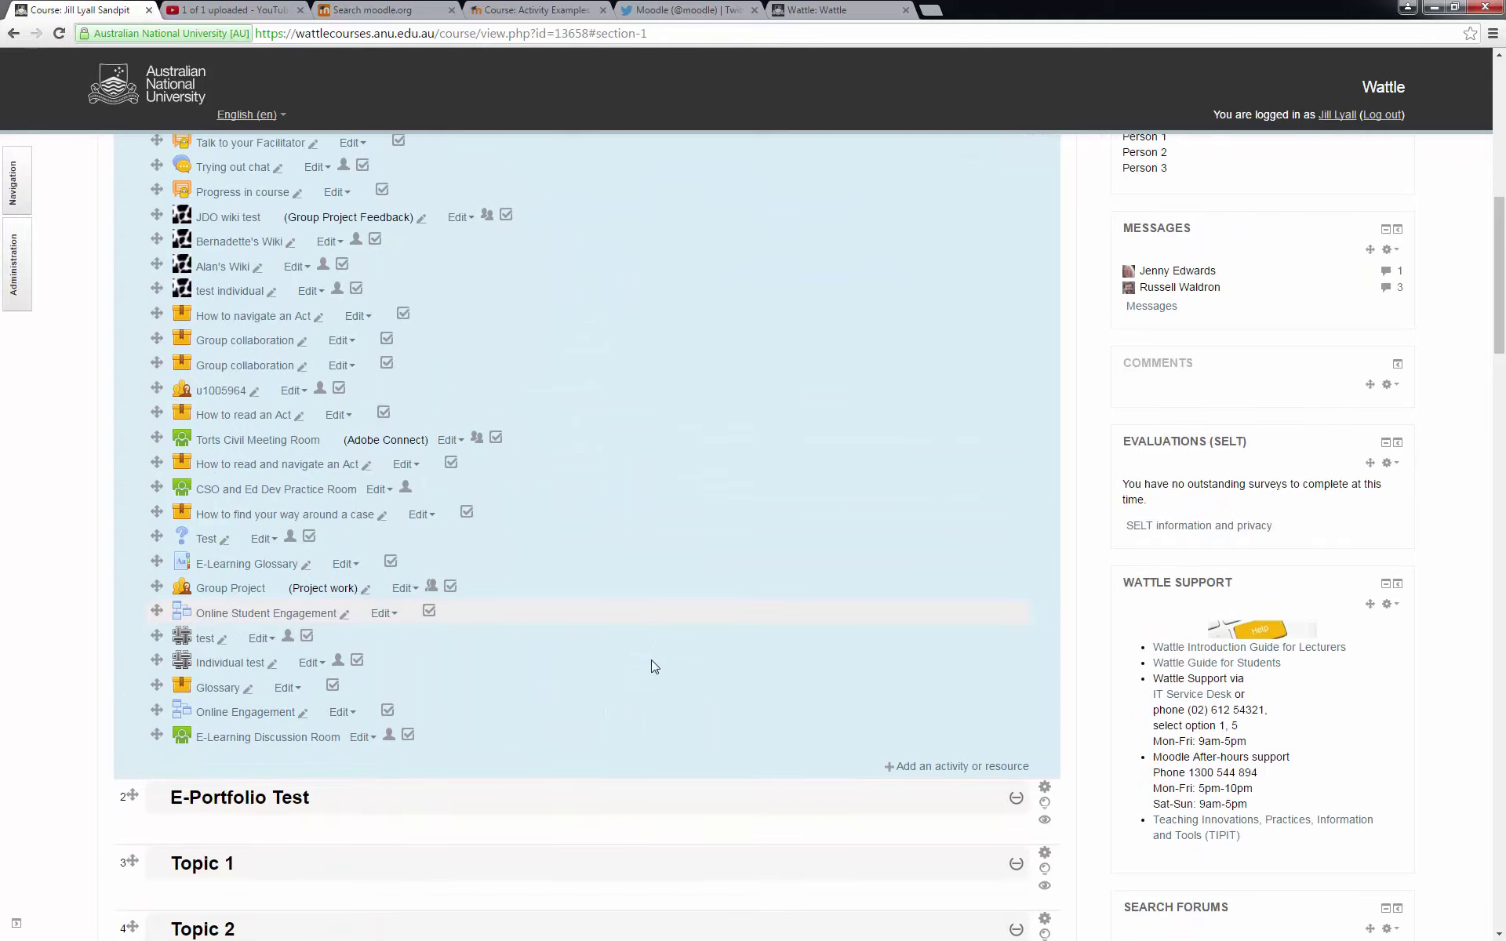
pyautogui.scroll(-3, 655, 667)
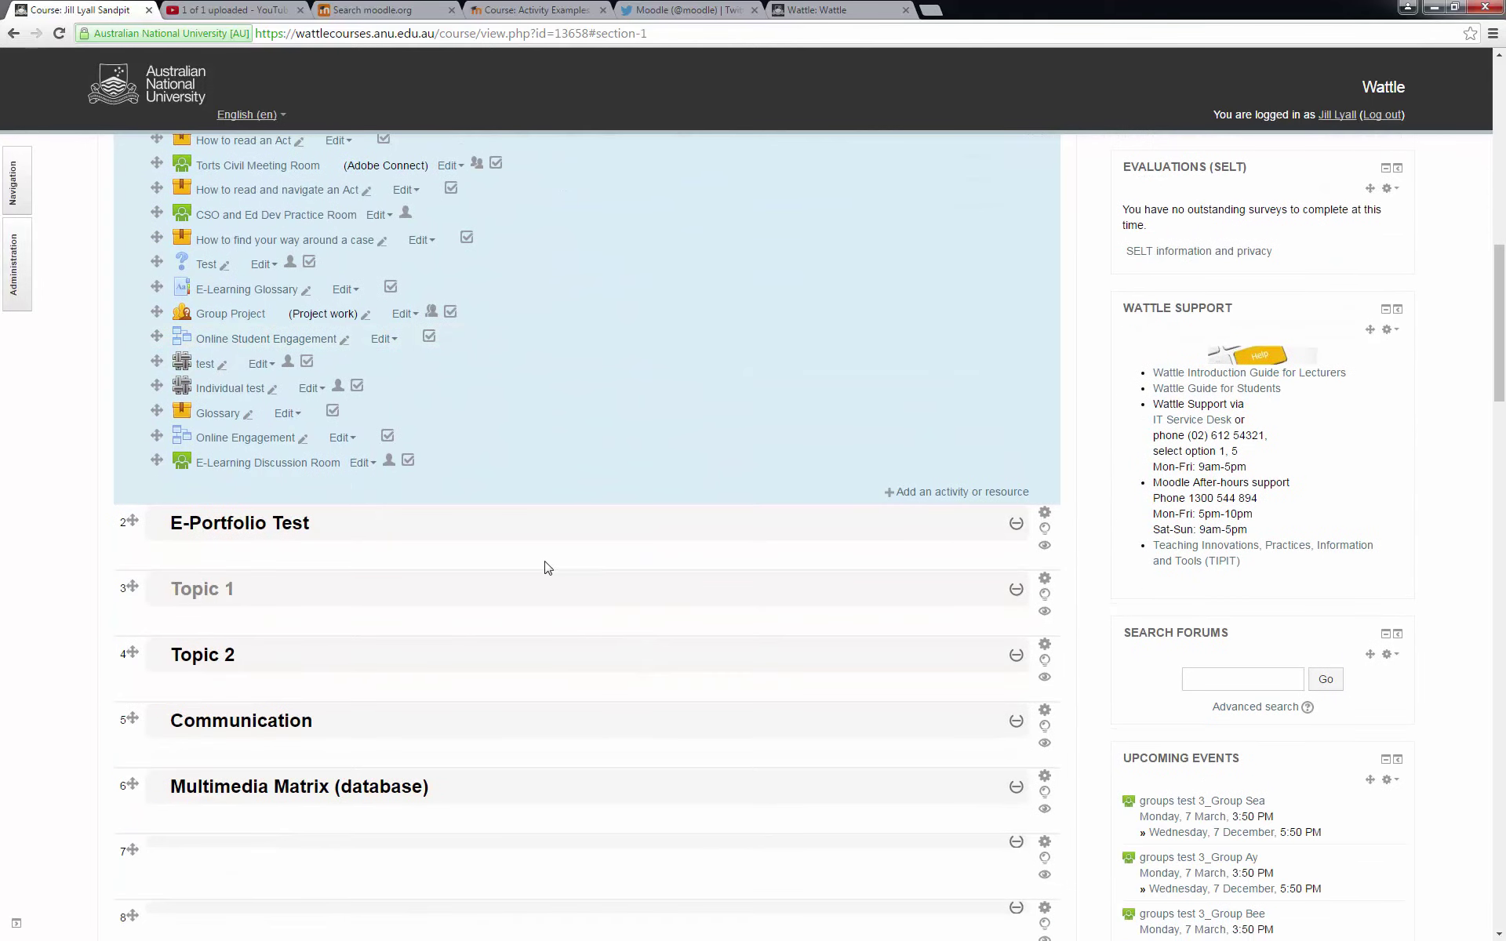
pyautogui.click(246, 464)
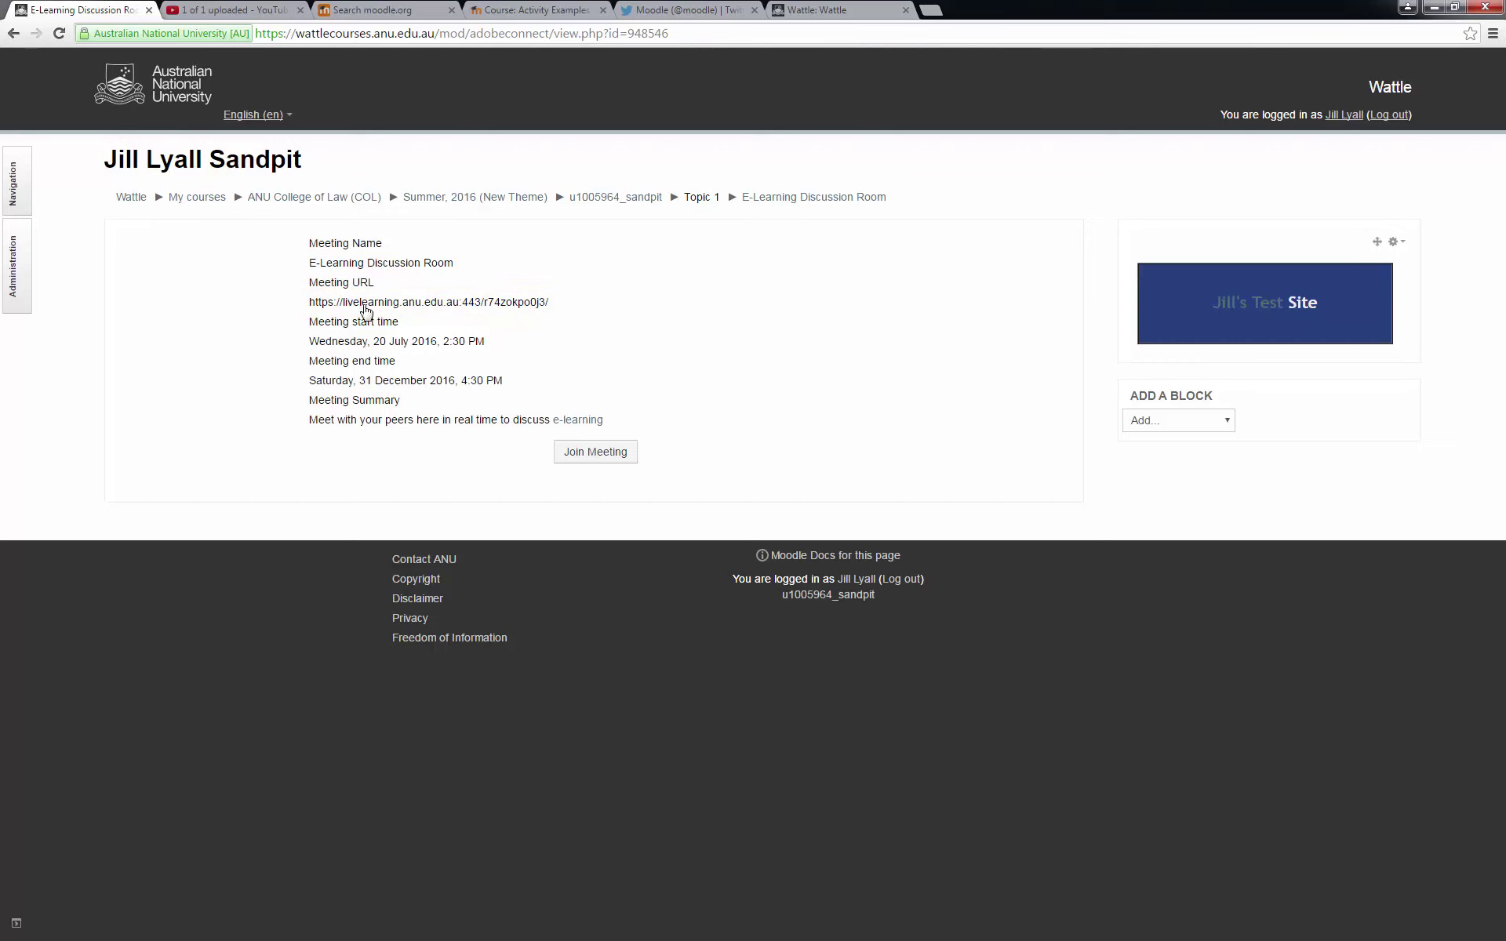
pyautogui.click(611, 455)
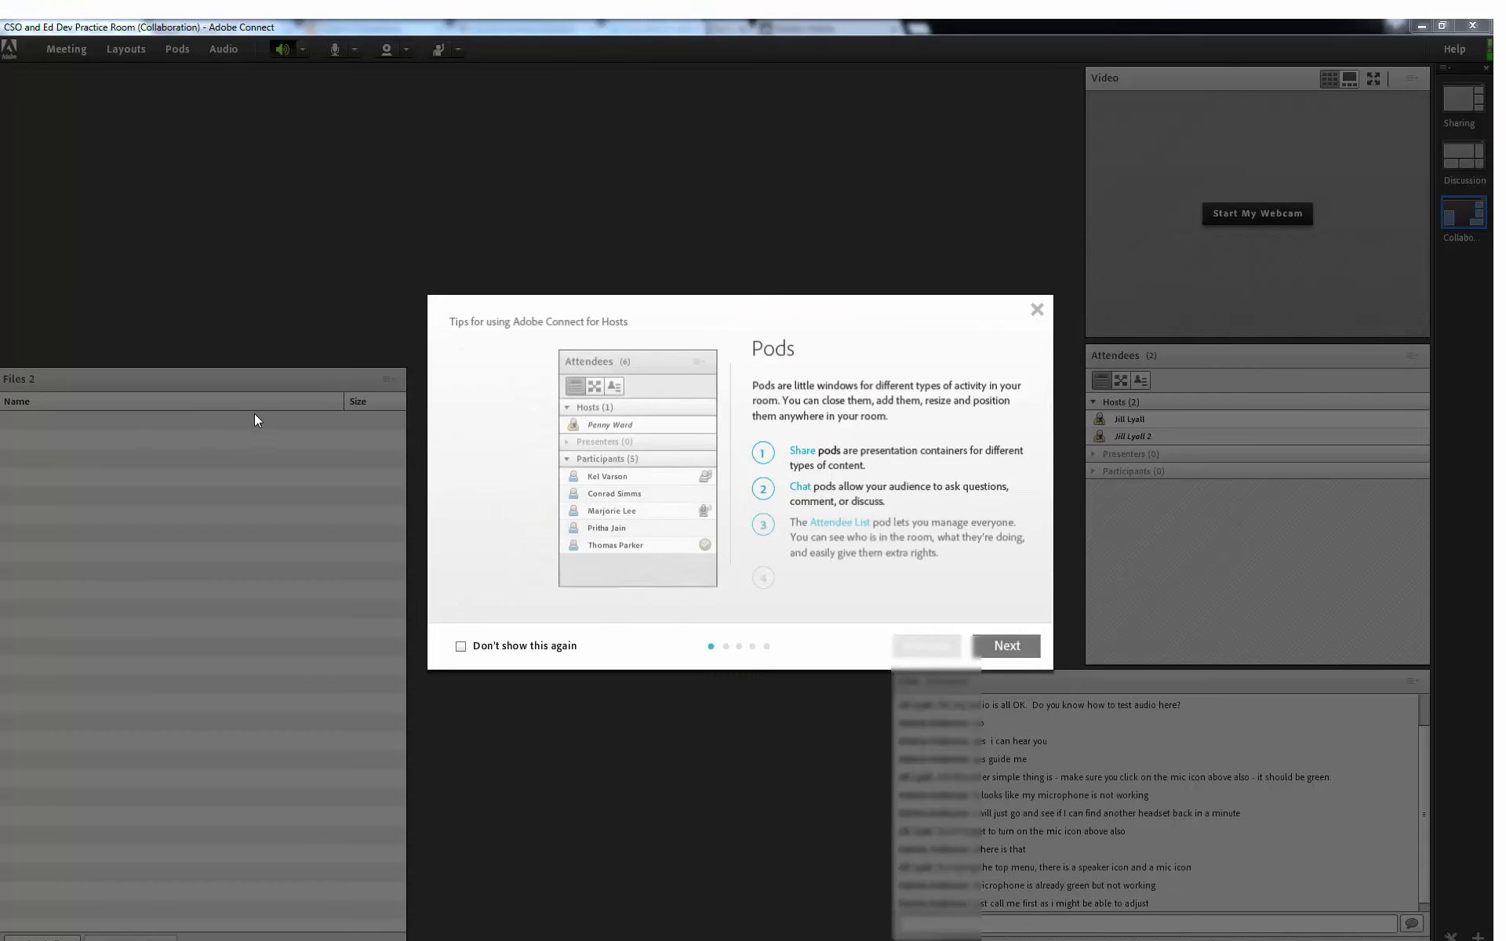
pyautogui.click(1037, 312)
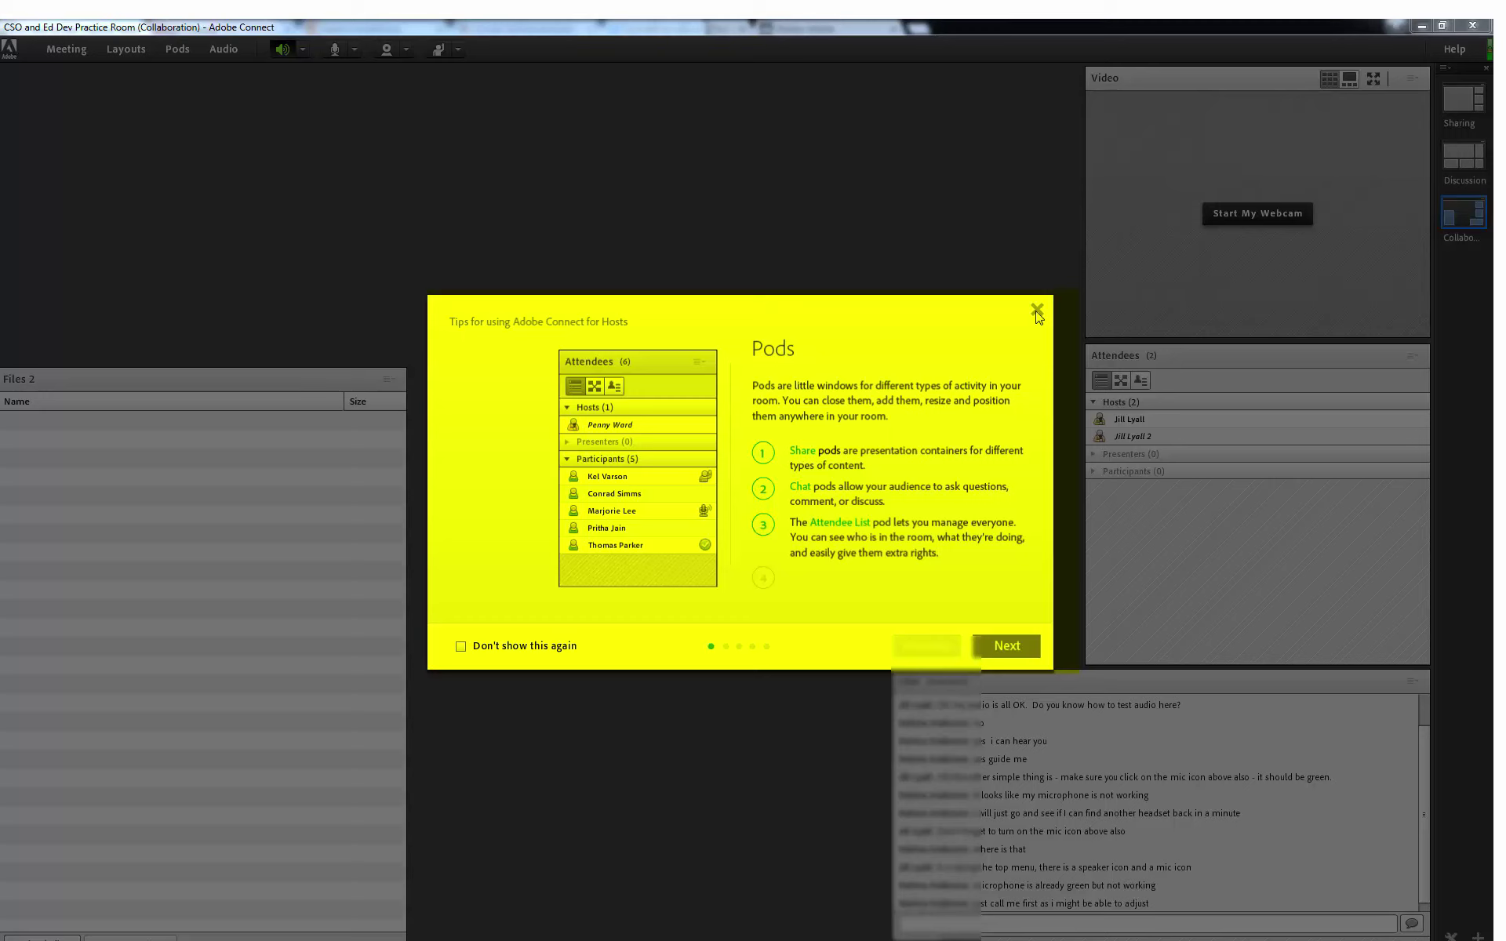
pyautogui.click(1037, 312)
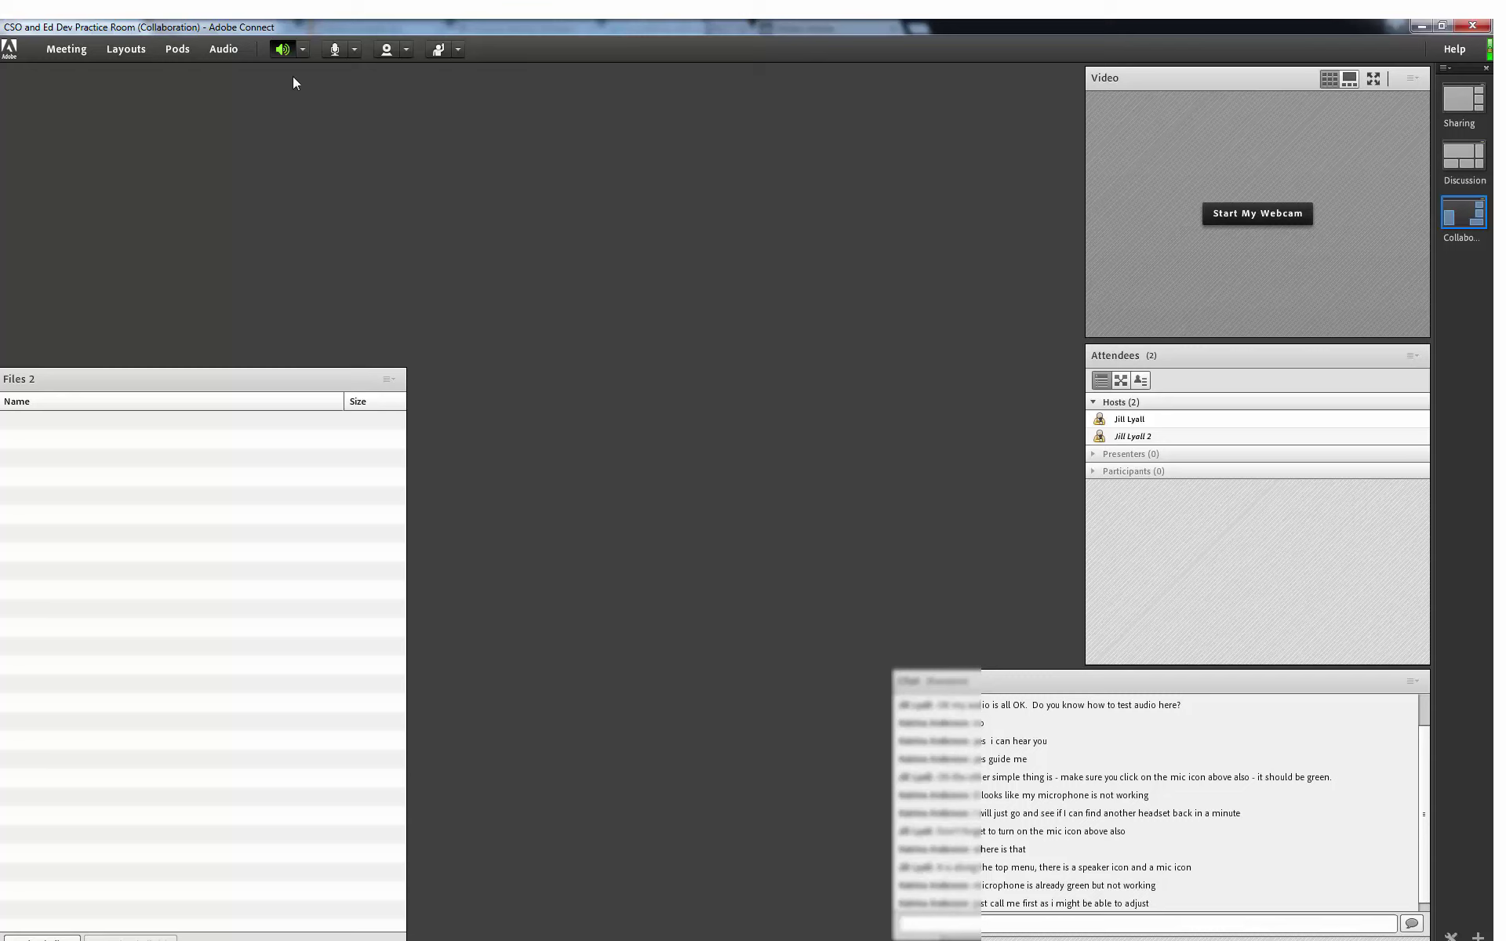
# Step: Adjust the meeting's speaker volume to High and confirm it
pyautogui.click(304, 49)
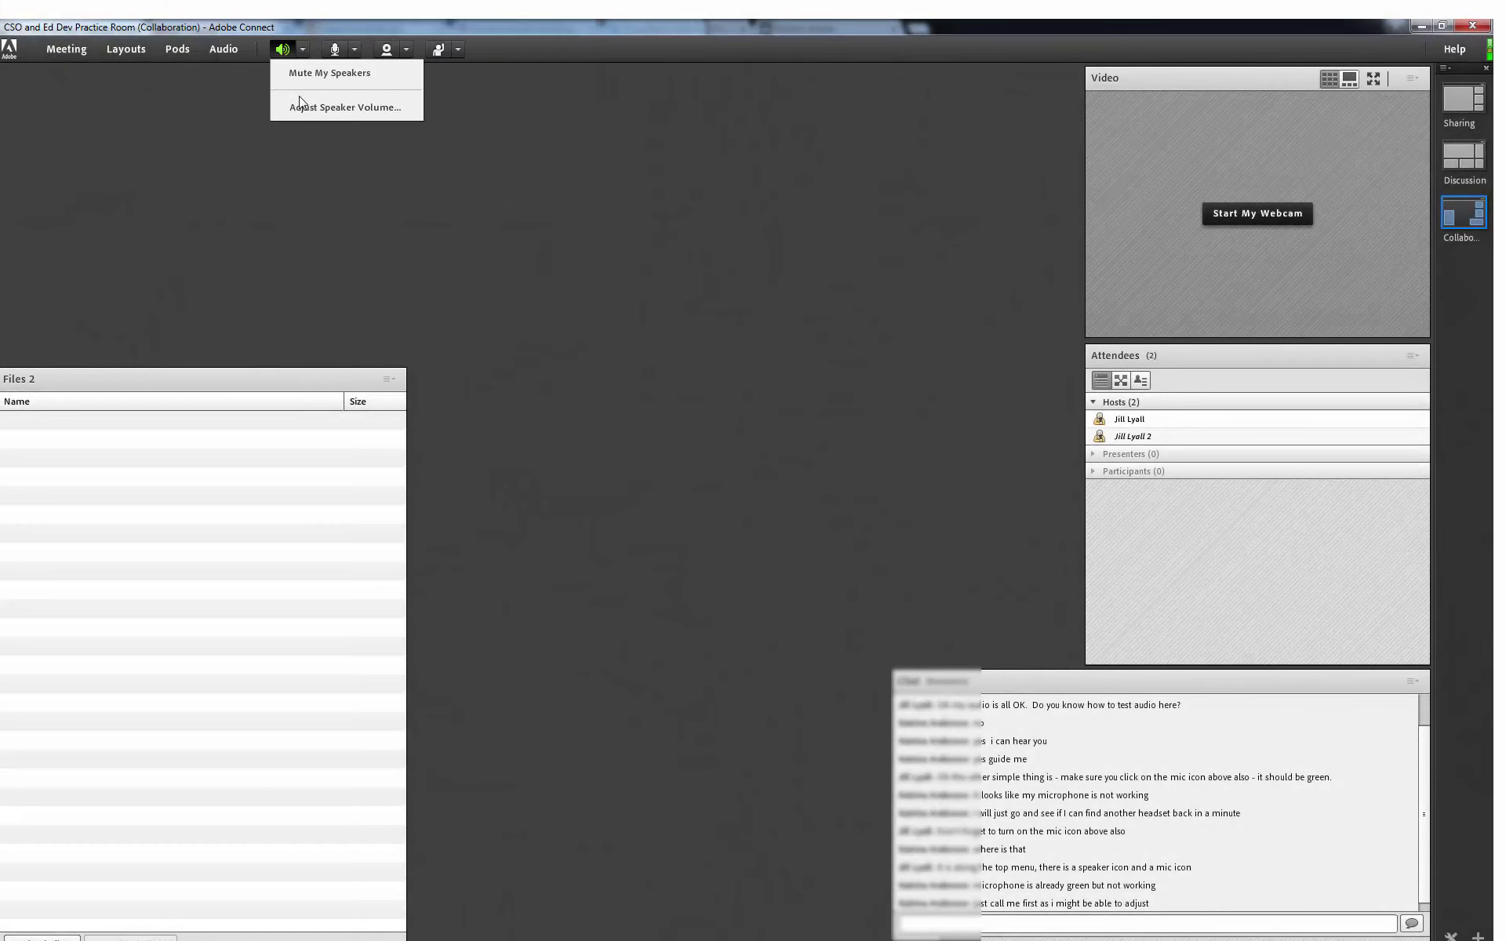
pyautogui.click(301, 109)
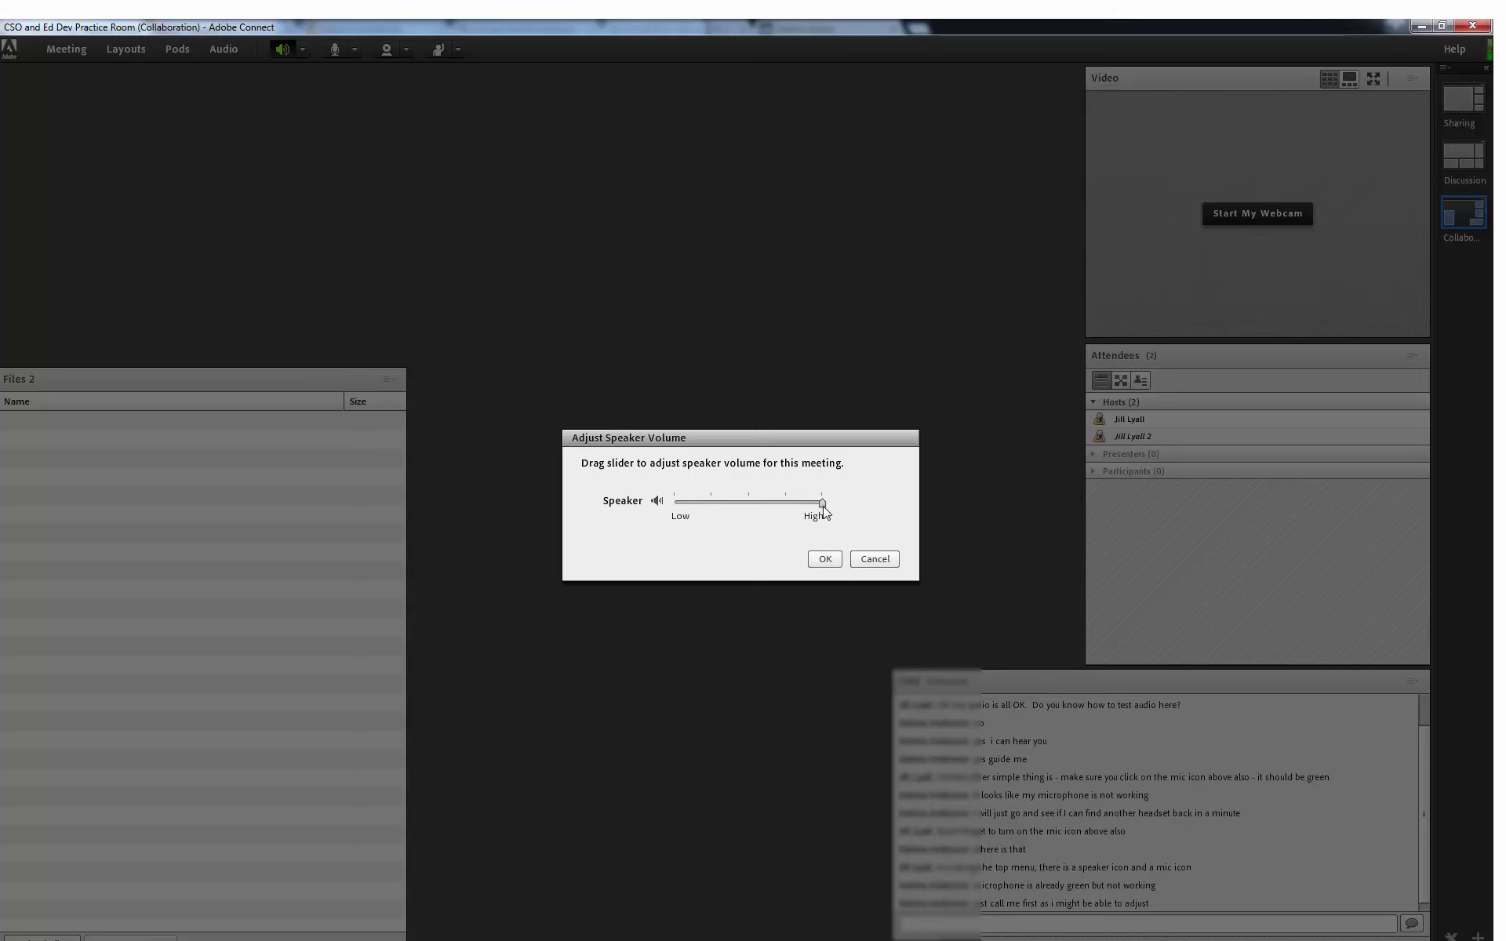
pyautogui.moveTo(825, 508)
pyautogui.mouseDown()
pyautogui.moveTo(732, 506)
pyautogui.moveTo(826, 508)
pyautogui.mouseUp()
pyautogui.click(812, 559)
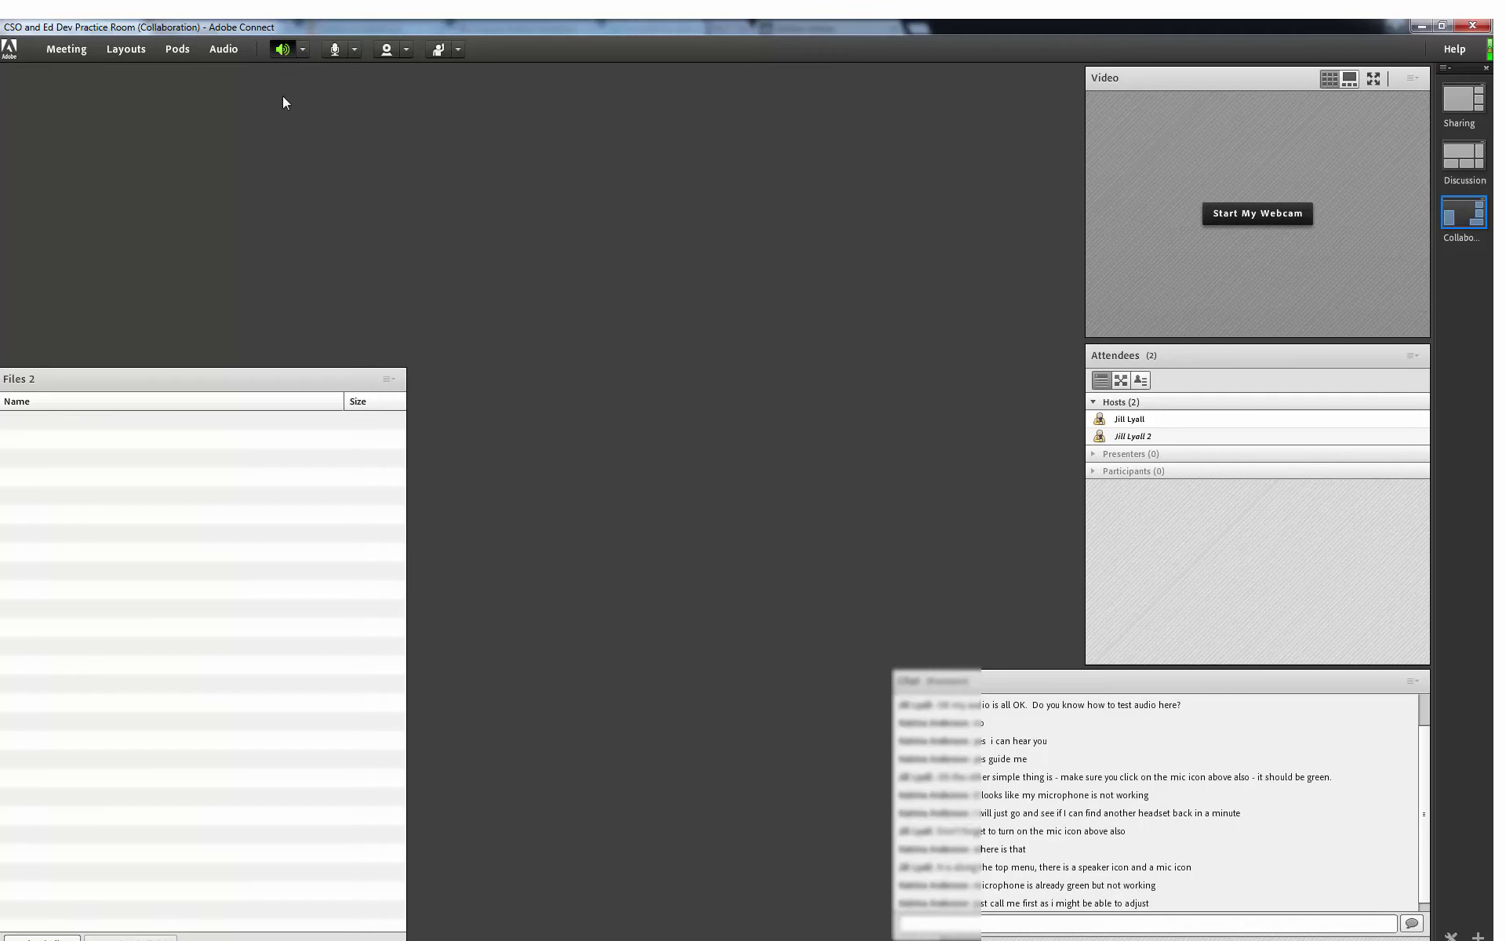
# Step: Try out the microphone controls by connecting, muting and disconnecting the microphone
pyautogui.click(353, 50)
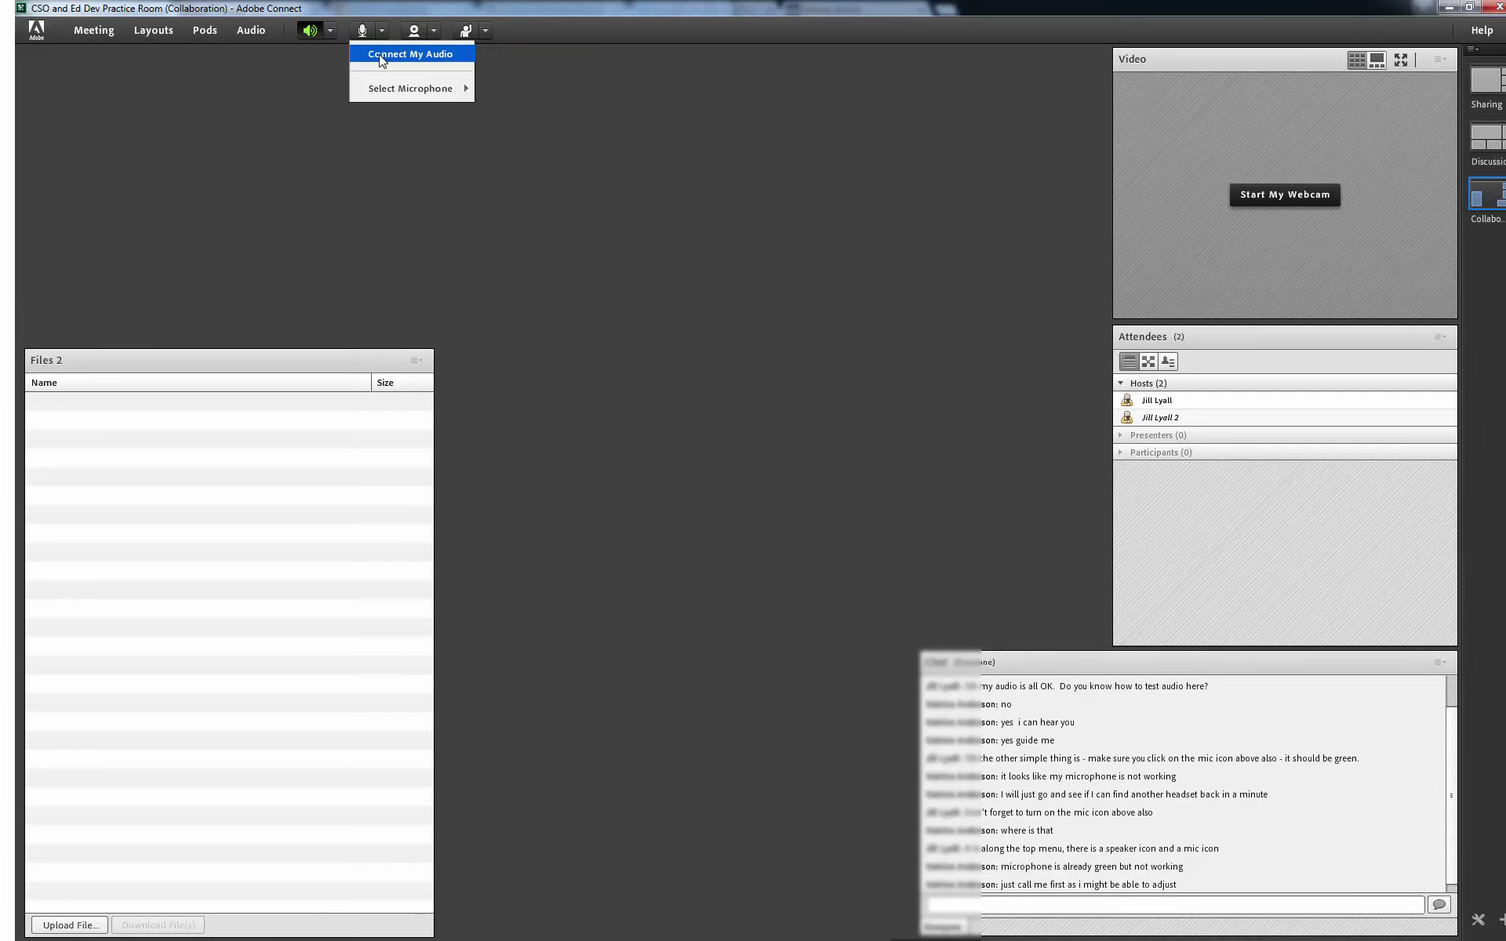
pyautogui.click(381, 56)
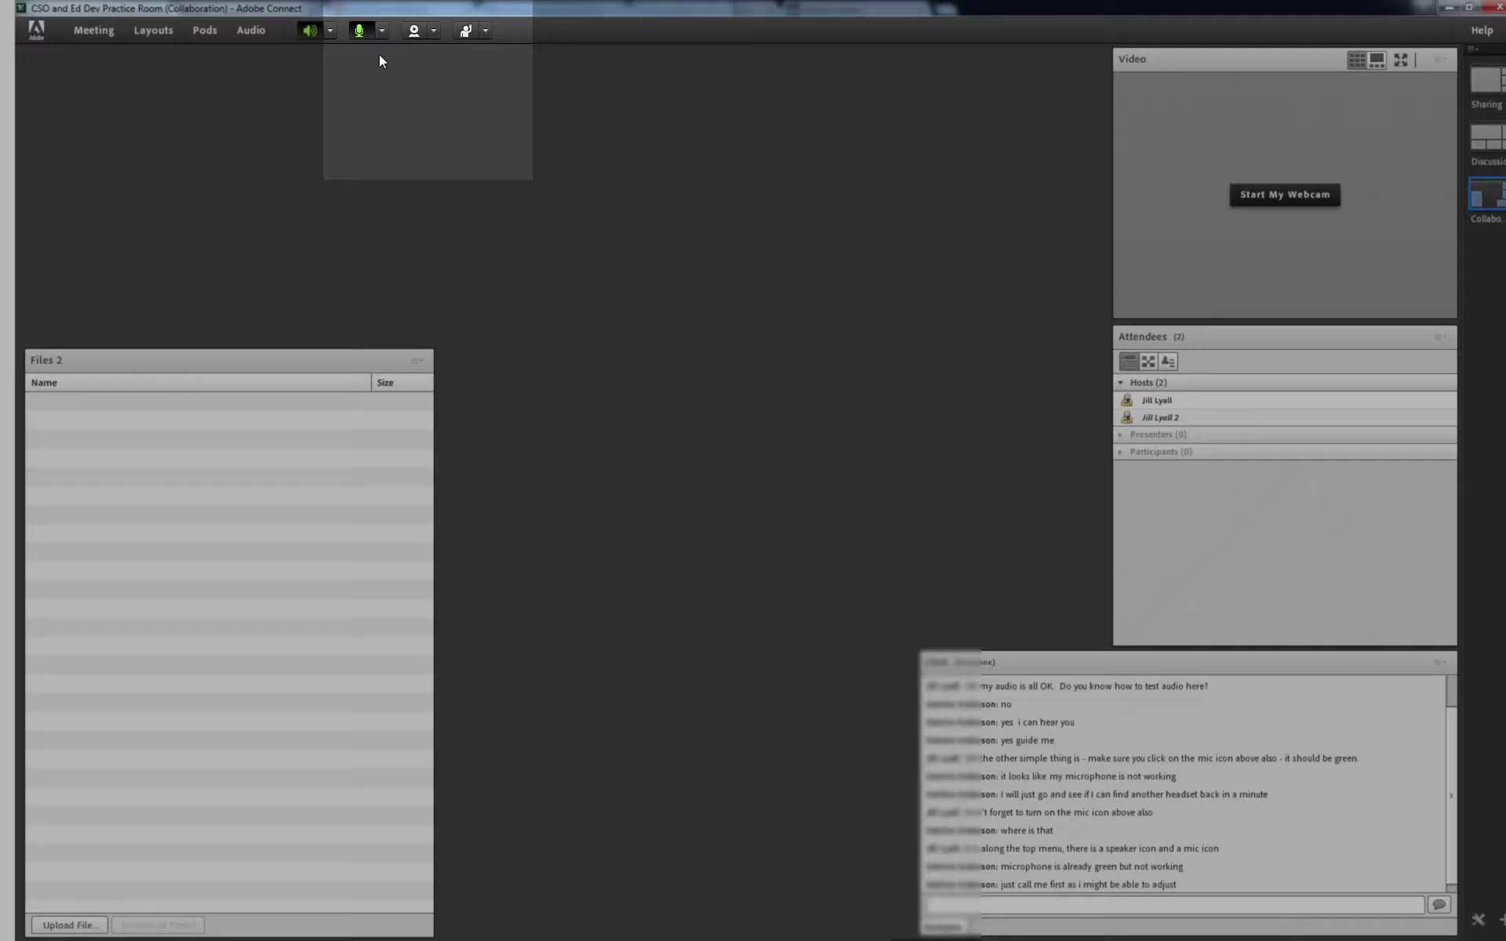
pyautogui.click(383, 34)
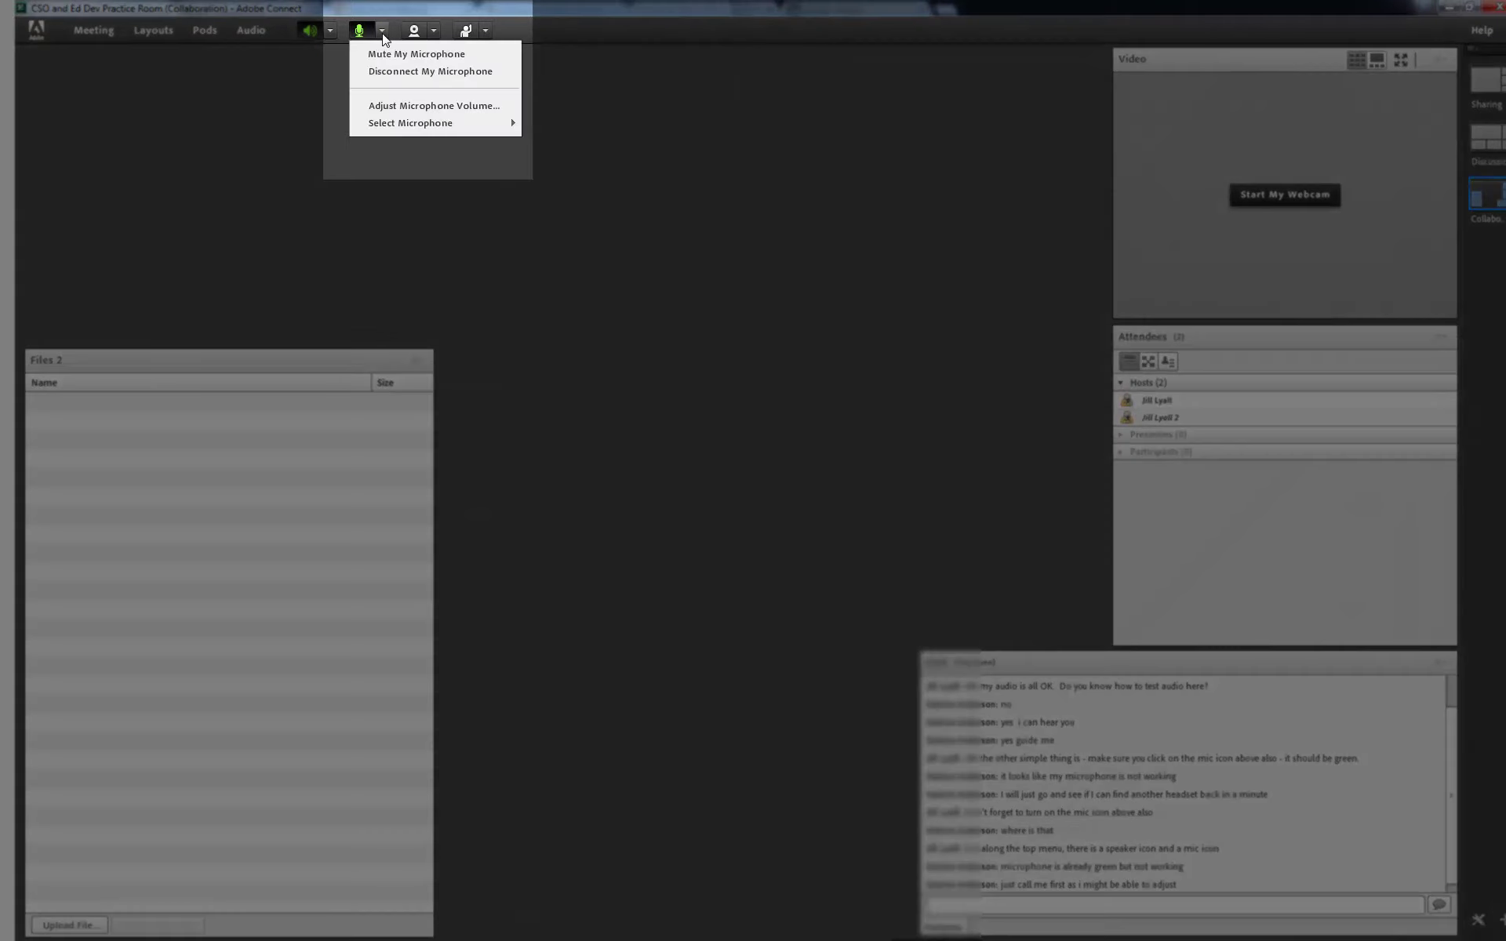
pyautogui.click(385, 54)
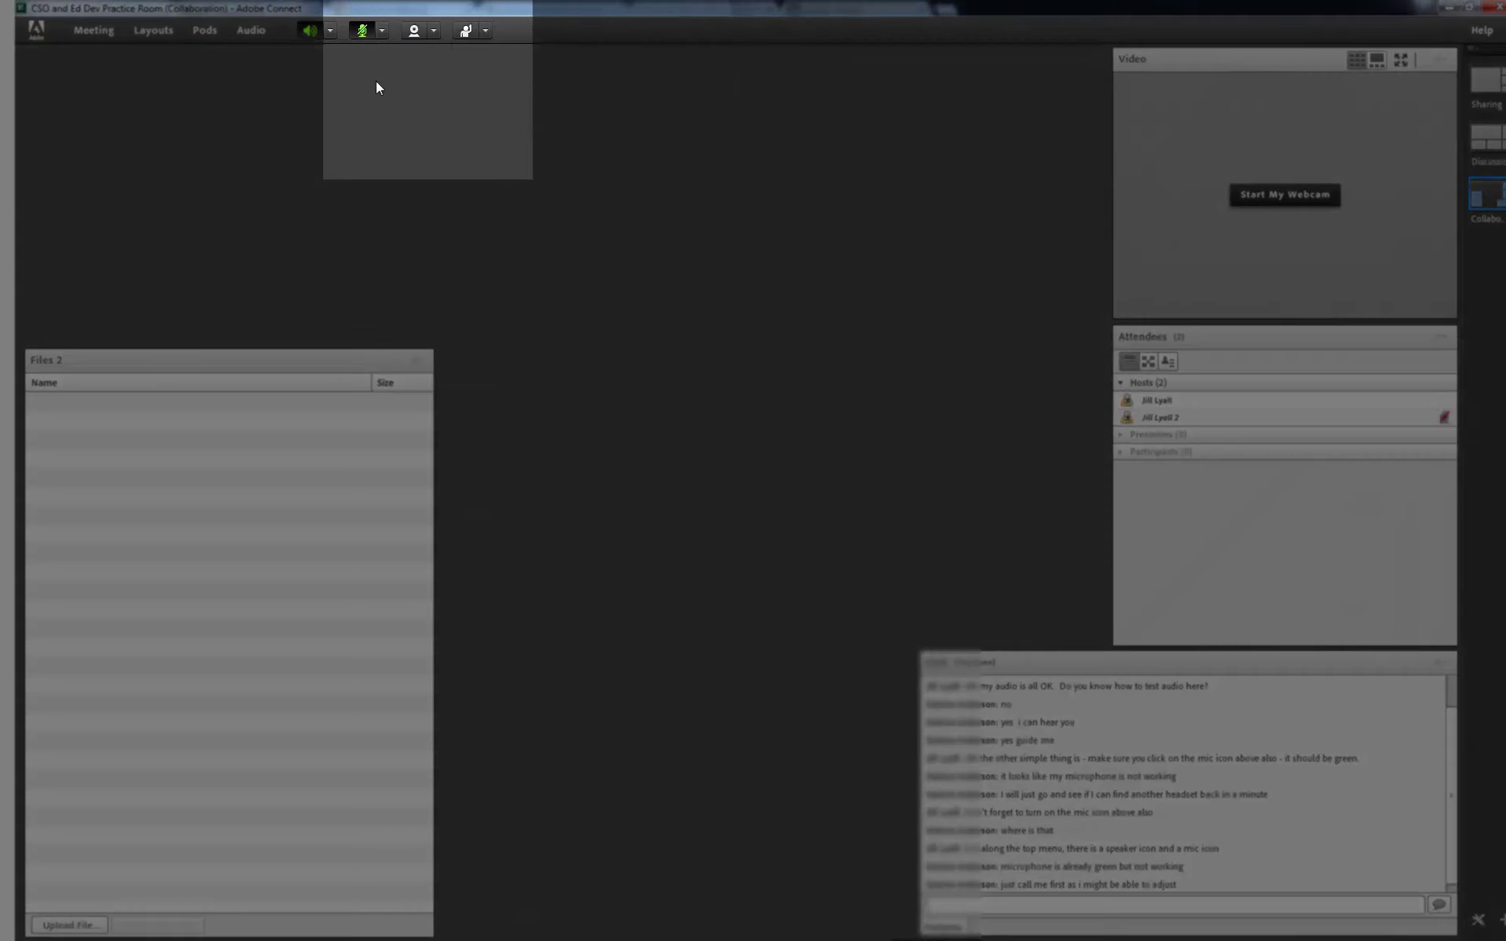
pyautogui.click(382, 33)
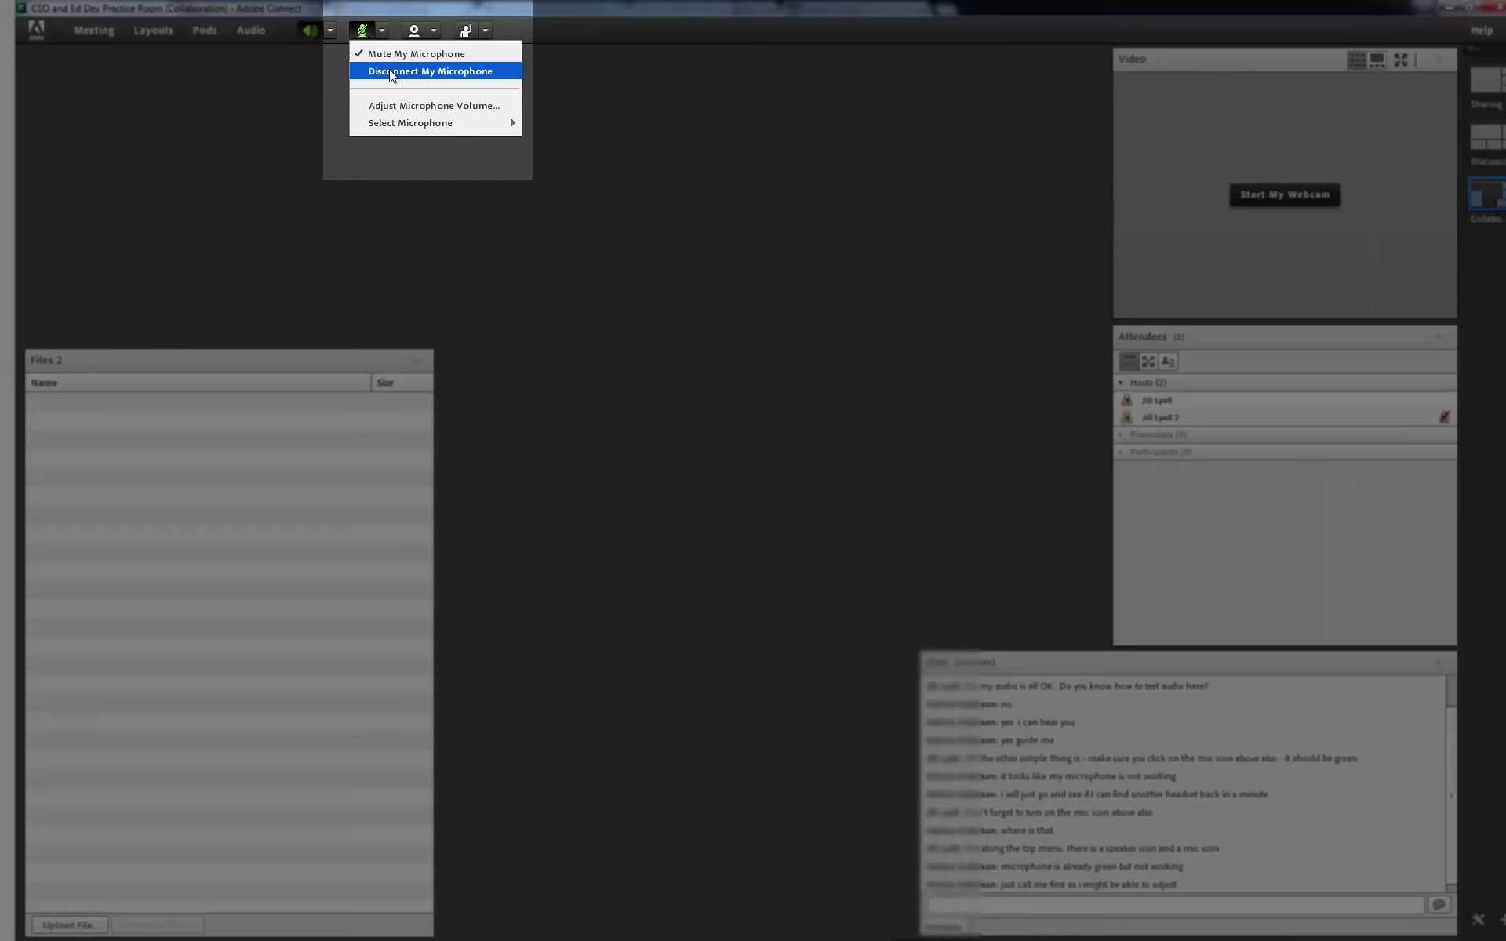
pyautogui.click(392, 73)
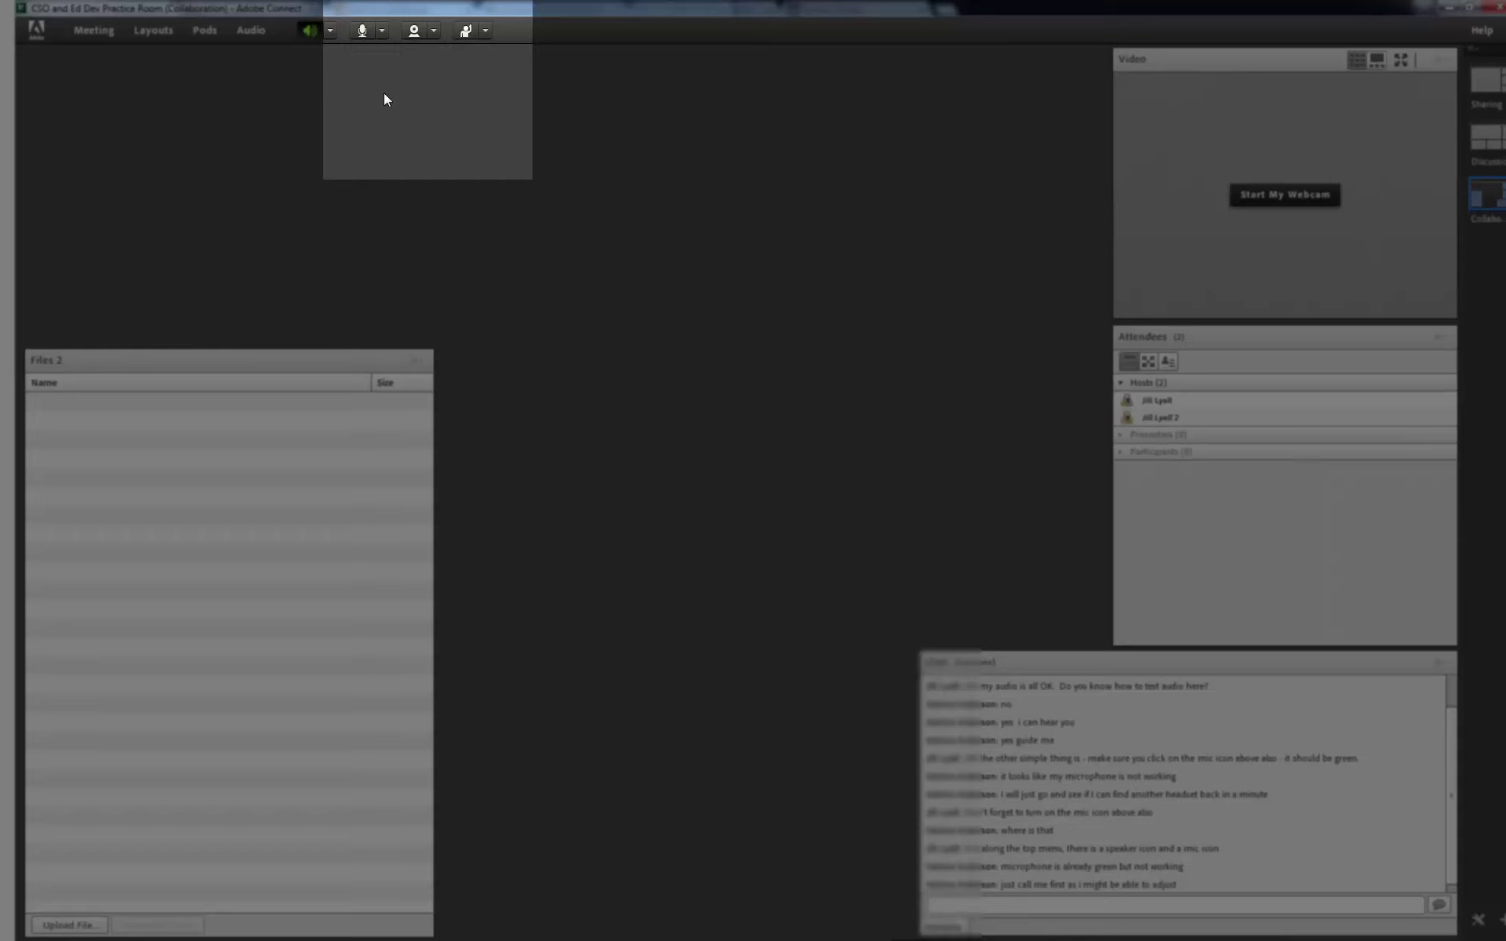
# Step: Connect the microphone to the meeting again and toggle its mute on and off
pyautogui.click(363, 29)
pyautogui.click(360, 32)
pyautogui.click(362, 31)
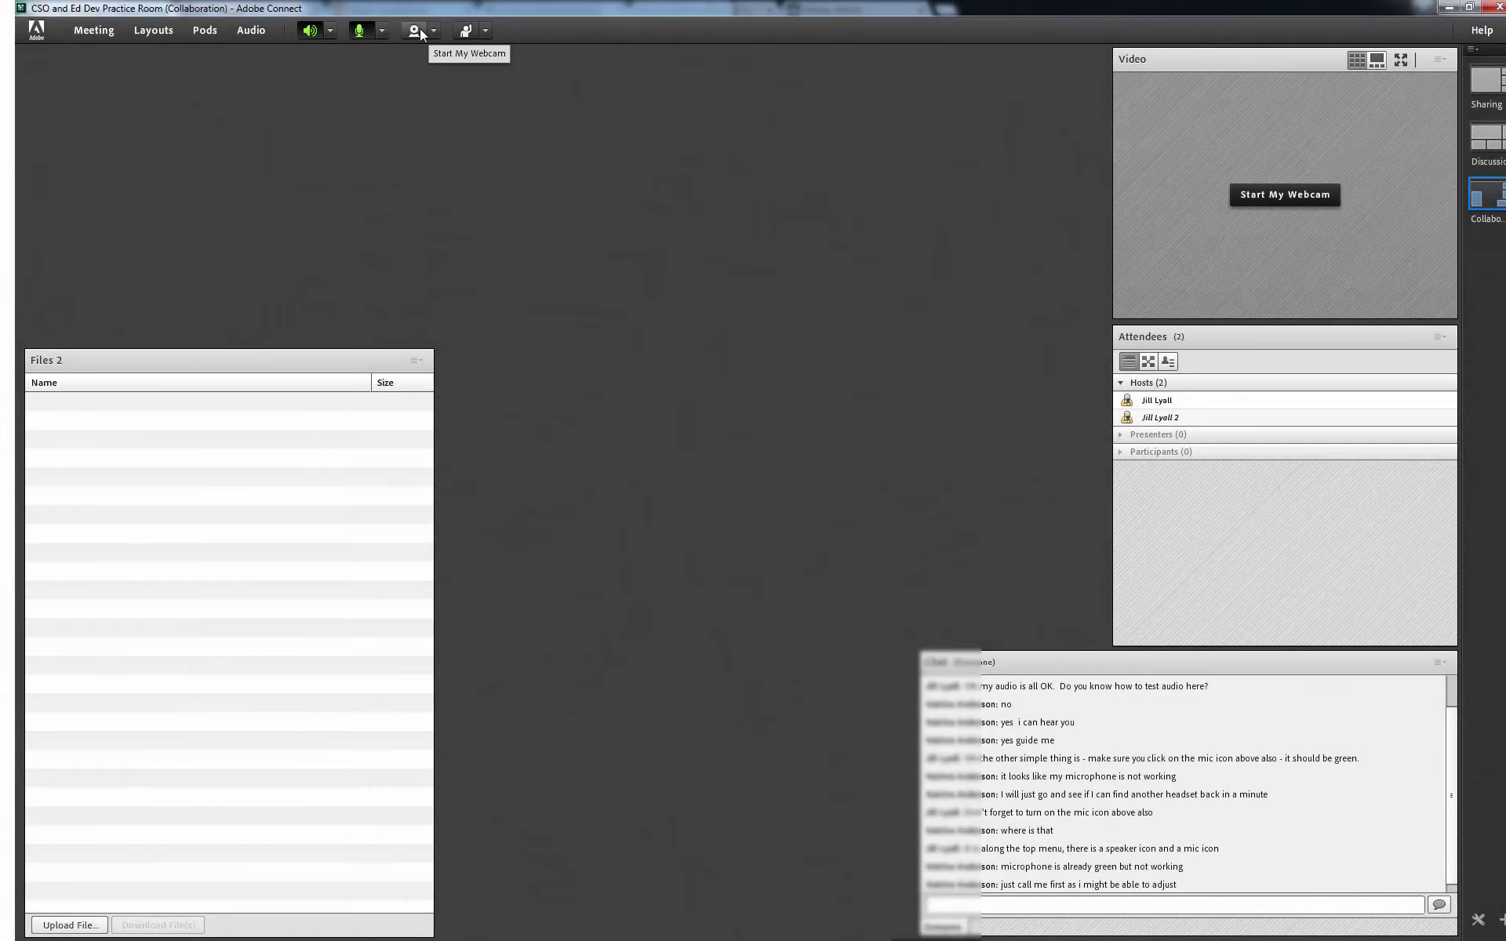
# Step: Start the webcam preview in the Video pod and stop it again
pyautogui.click(412, 31)
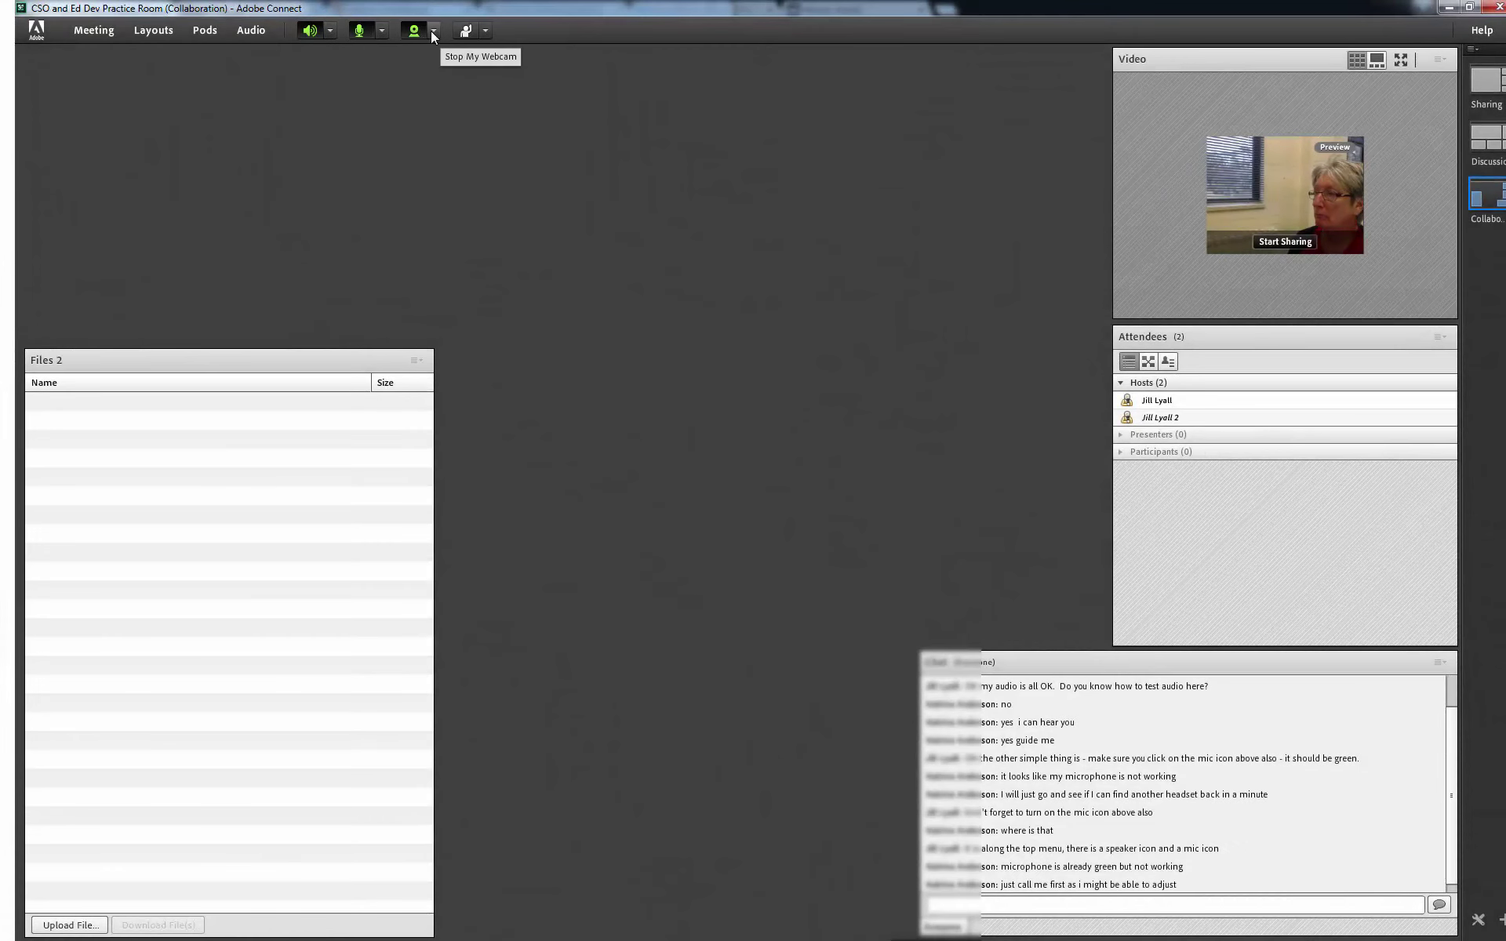
pyautogui.click(433, 31)
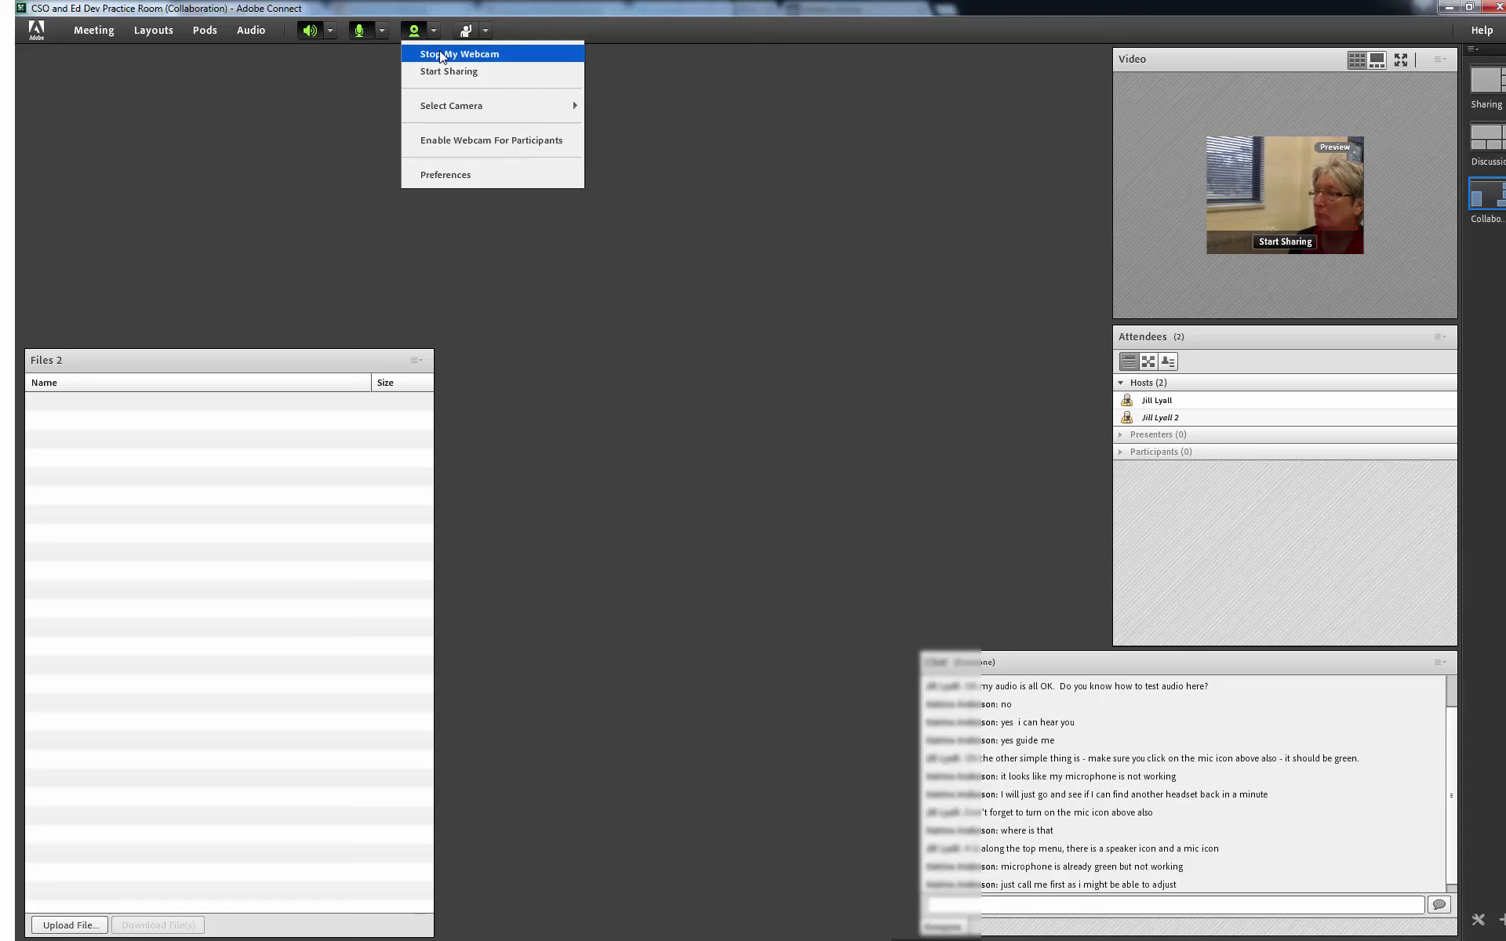
pyautogui.click(442, 54)
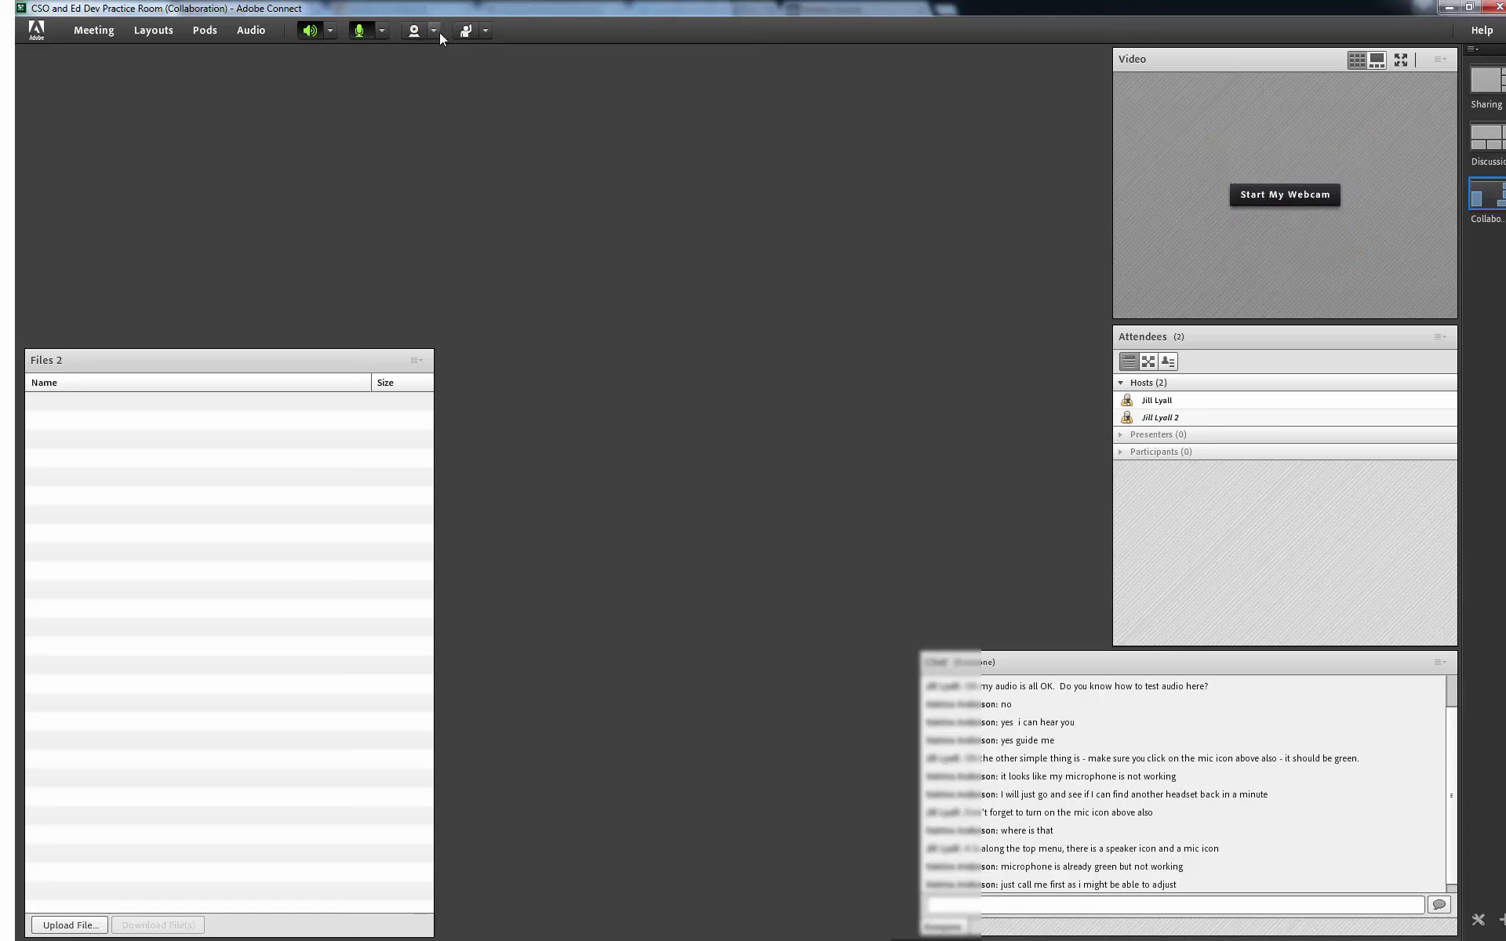
# Step: Try out webcam sharing by starting the webcam, sharing its video with the meeting and stopping it
pyautogui.click(434, 30)
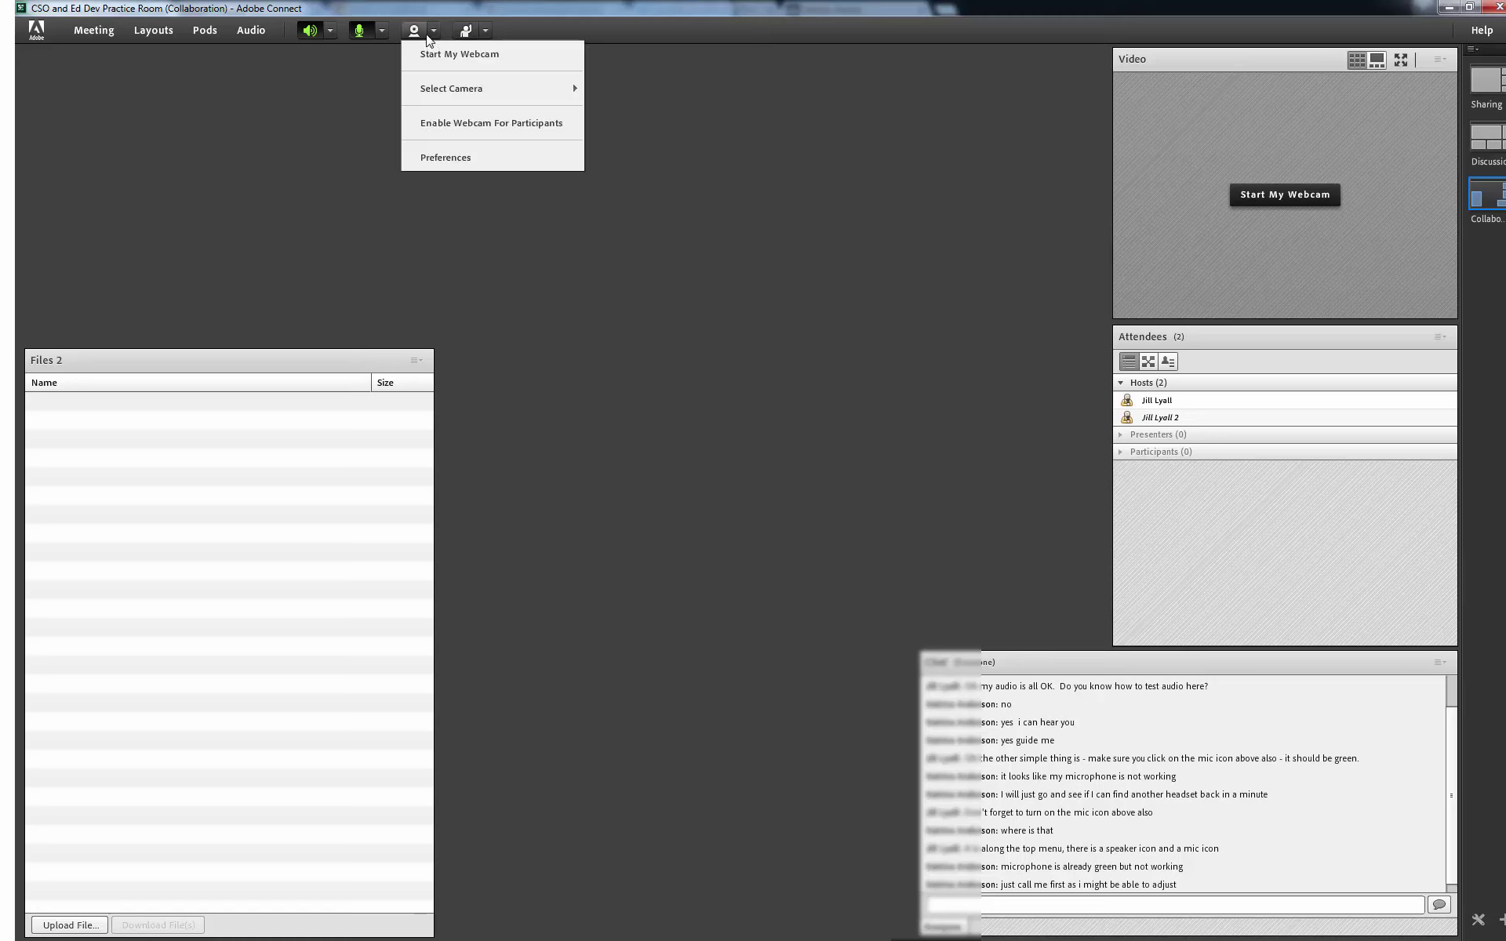
pyautogui.click(430, 55)
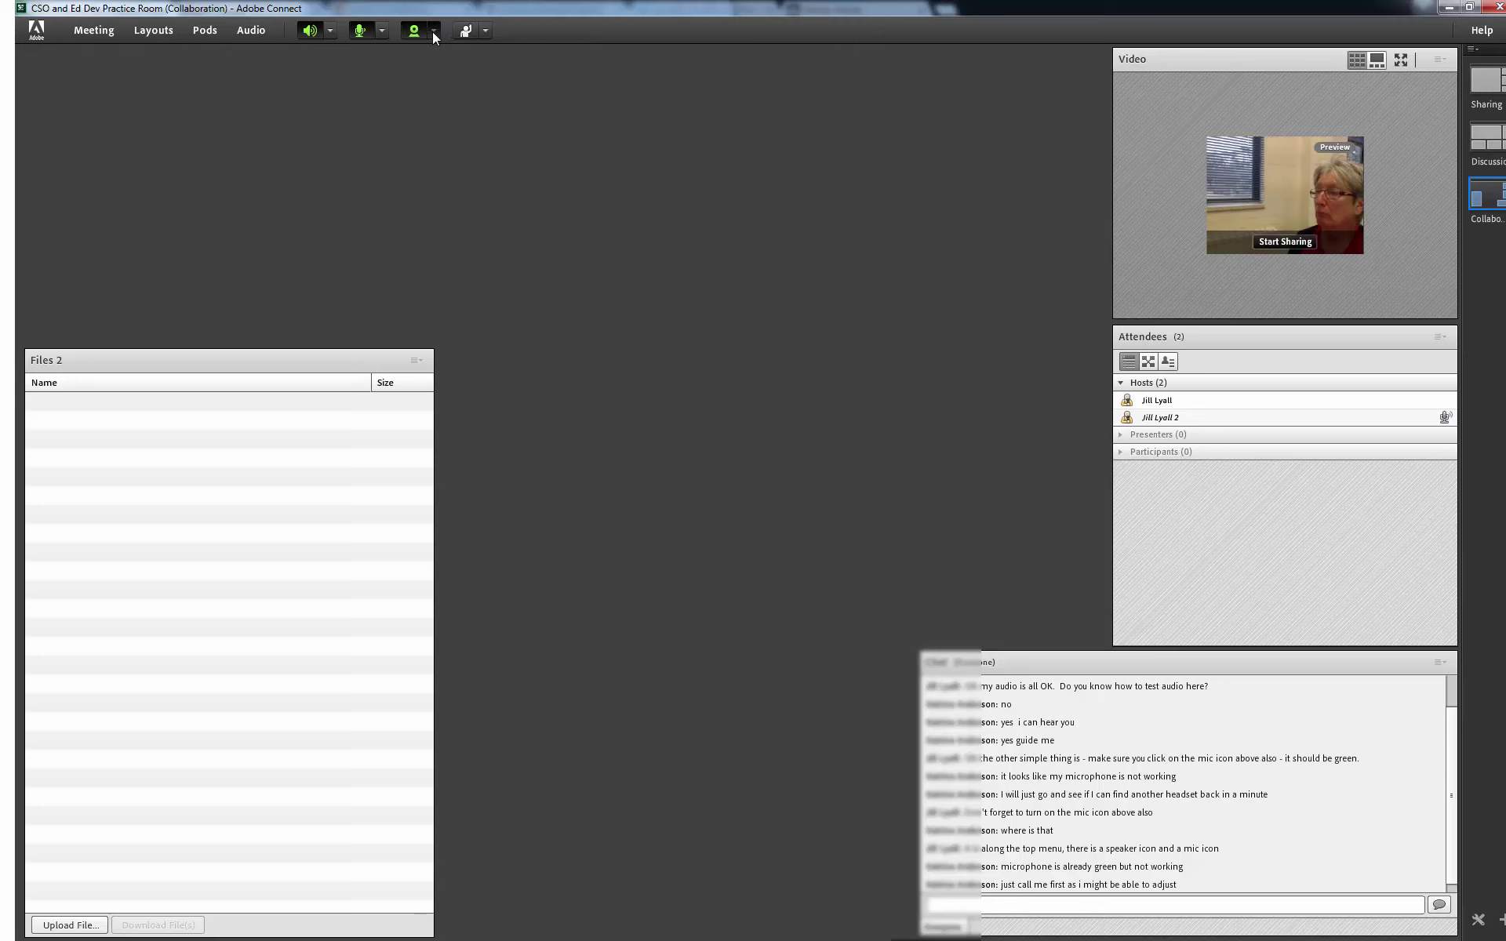
pyautogui.click(432, 32)
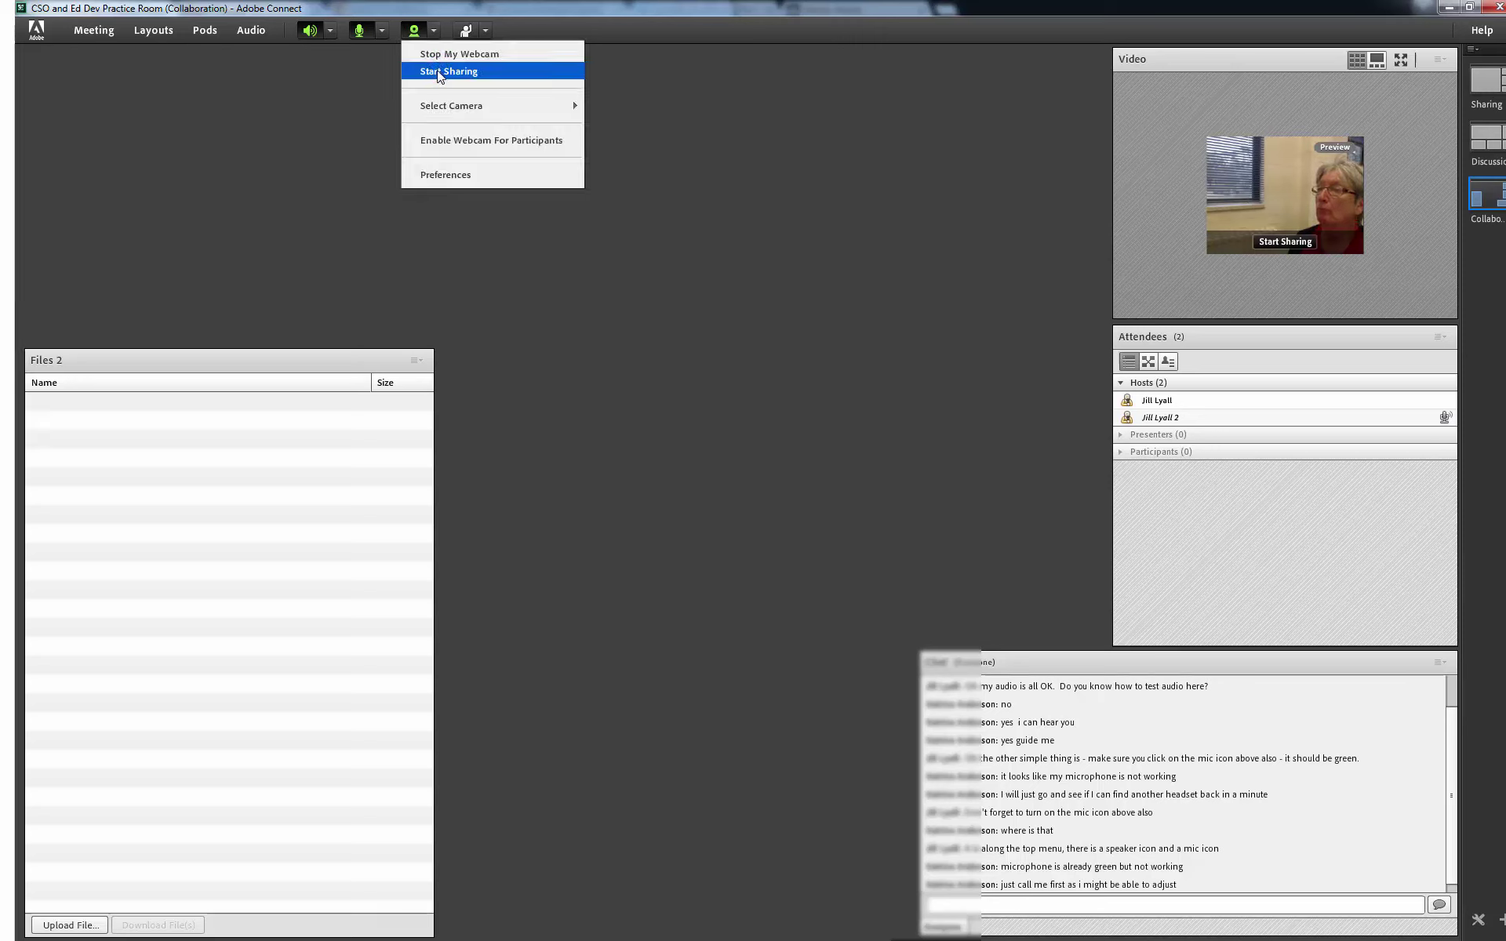
pyautogui.click(442, 72)
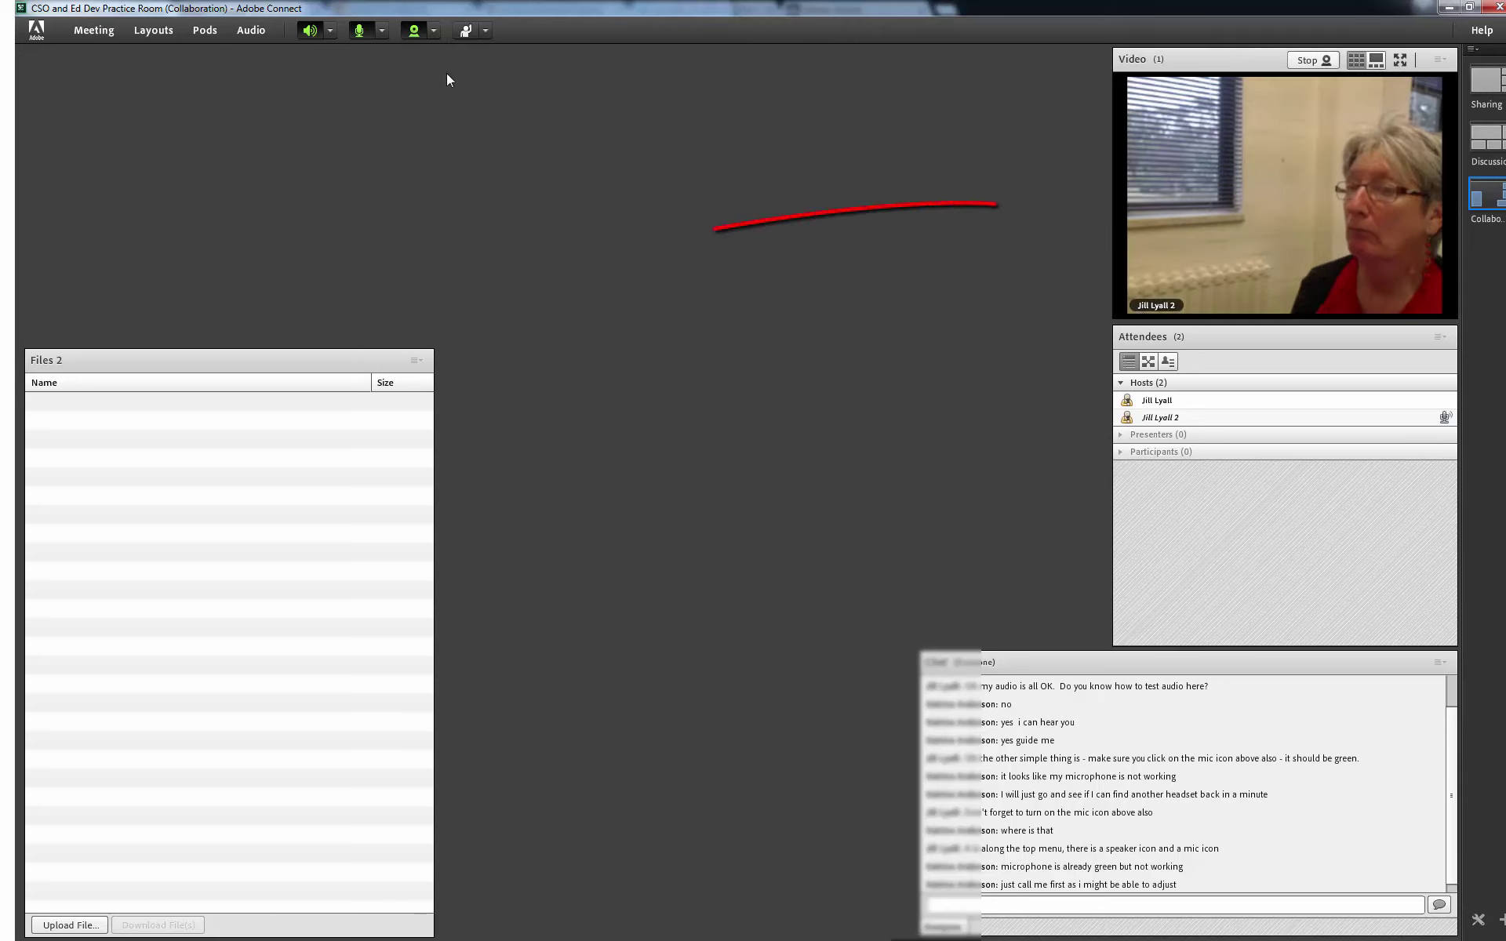
pyautogui.click(433, 31)
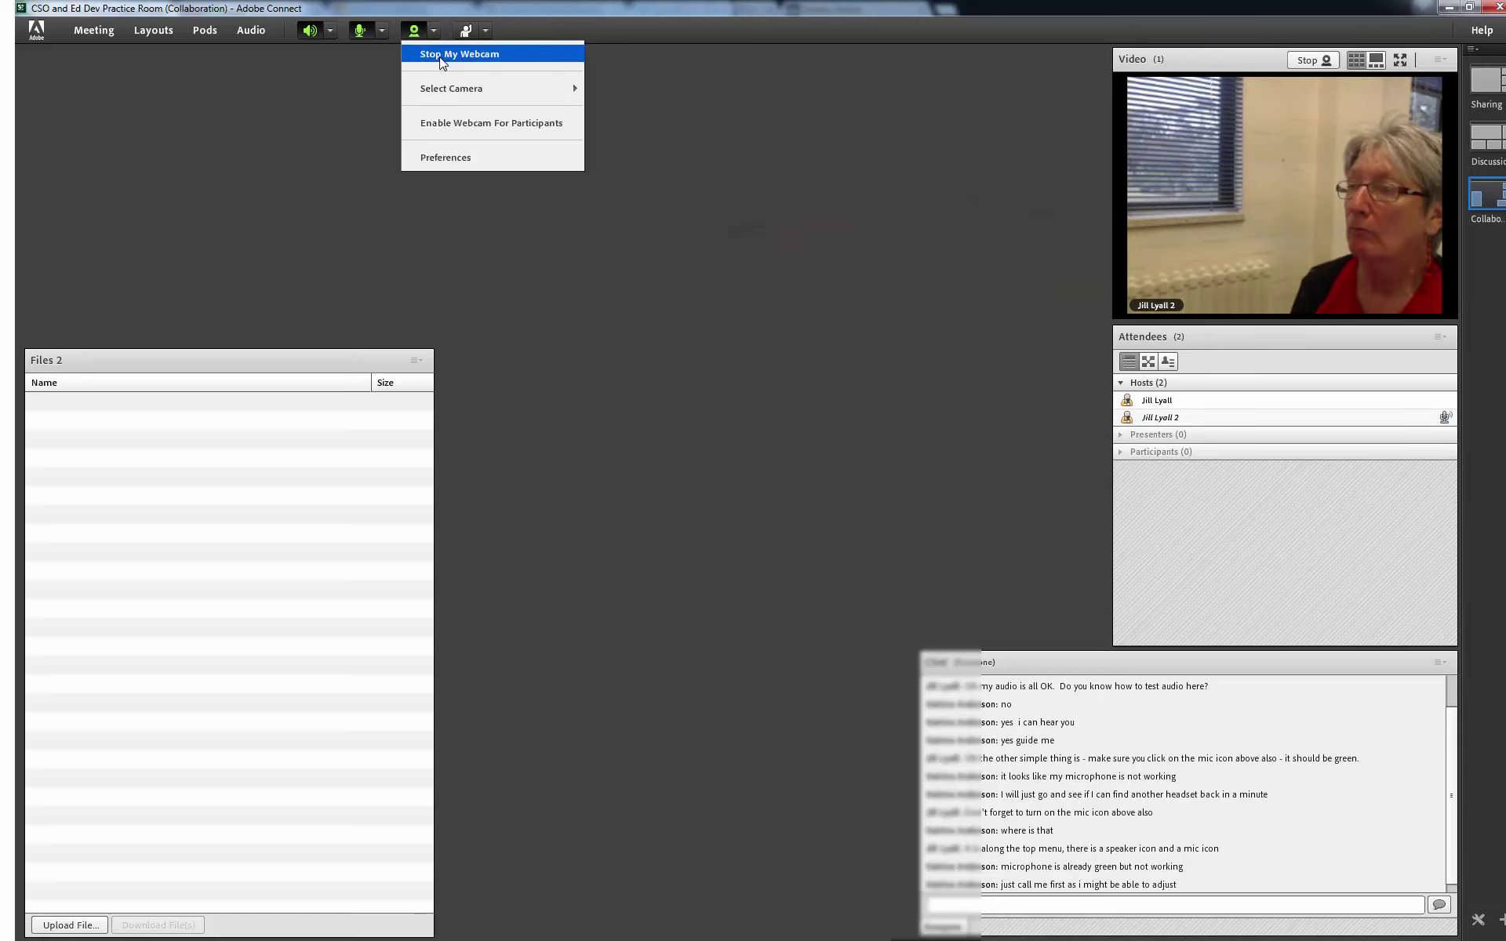
pyautogui.click(440, 56)
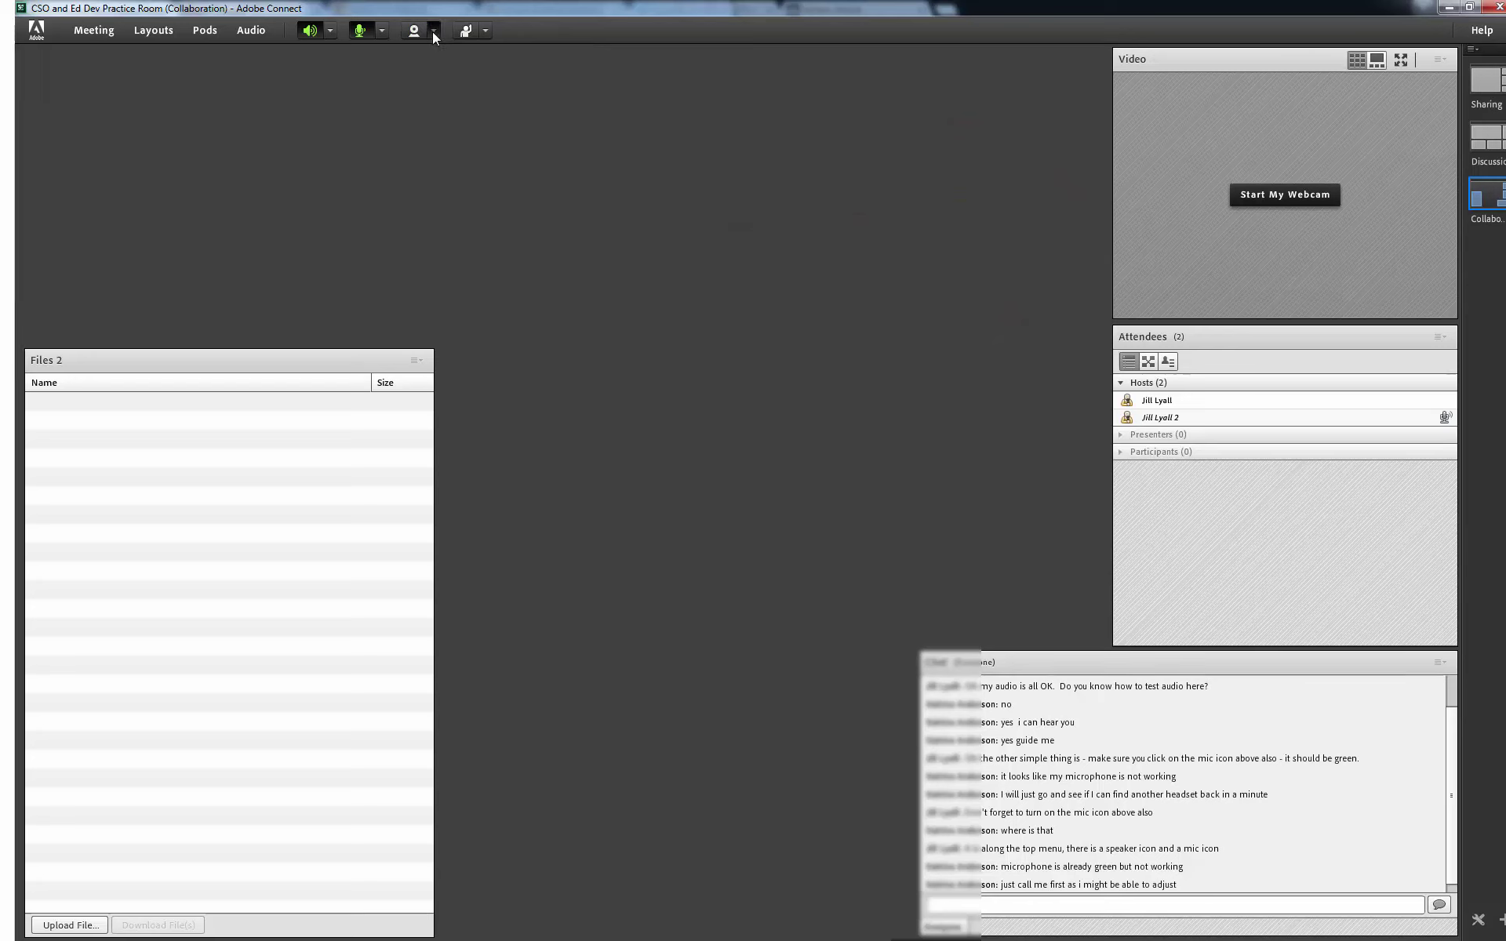
# Step: Enable webcam use for the meeting's participants
pyautogui.click(433, 31)
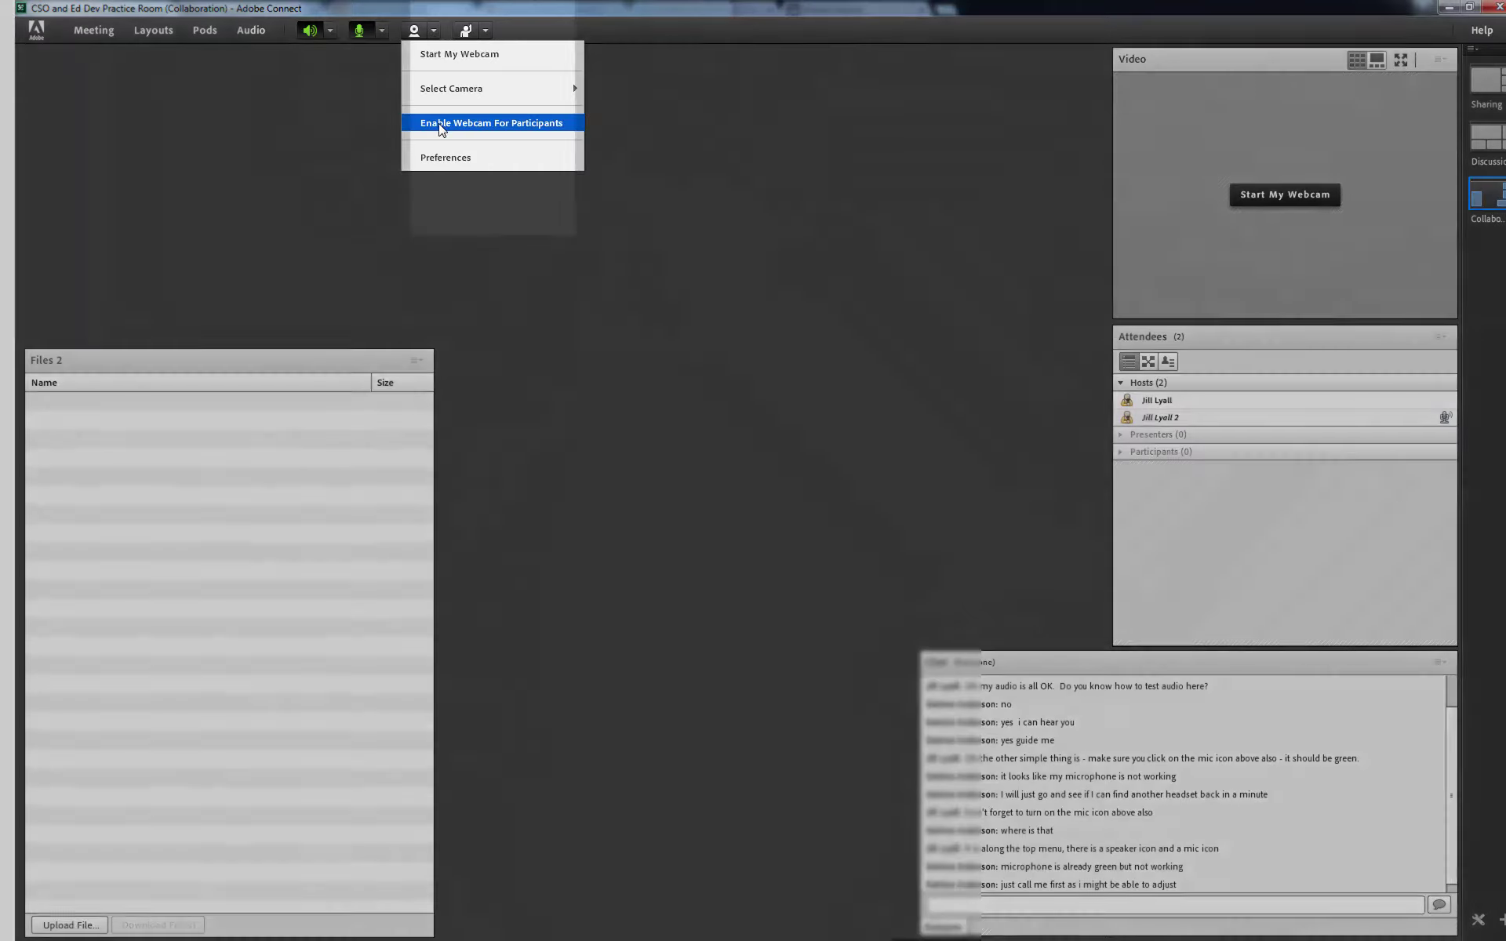
pyautogui.click(443, 124)
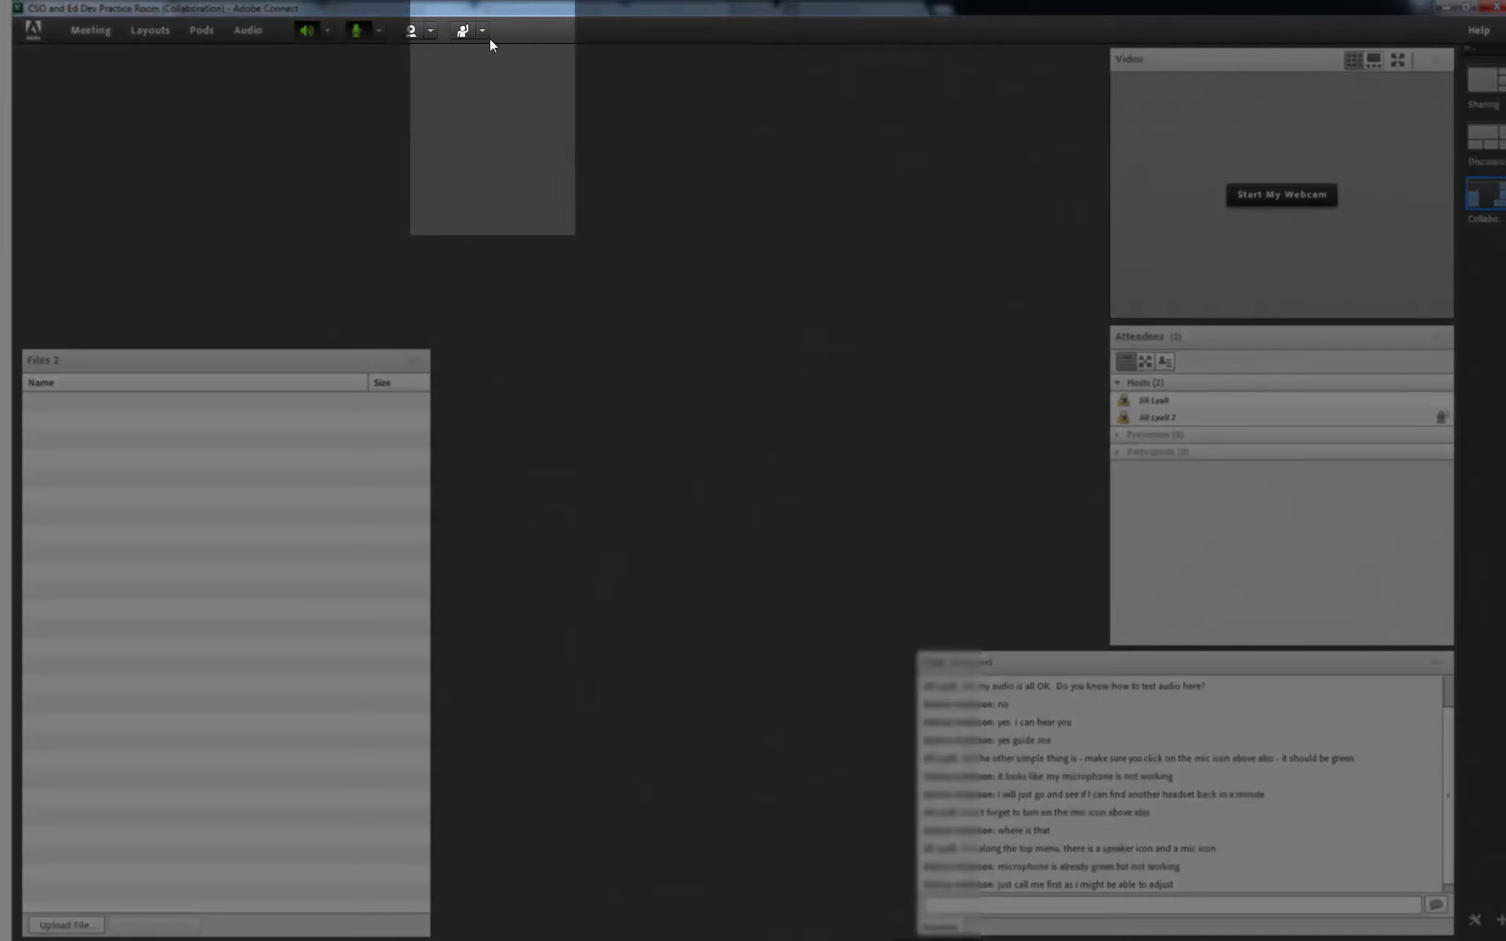
# Step: Try out the attendee status signals by setting Speak Louder and Laughter, and clear the status
pyautogui.click(483, 33)
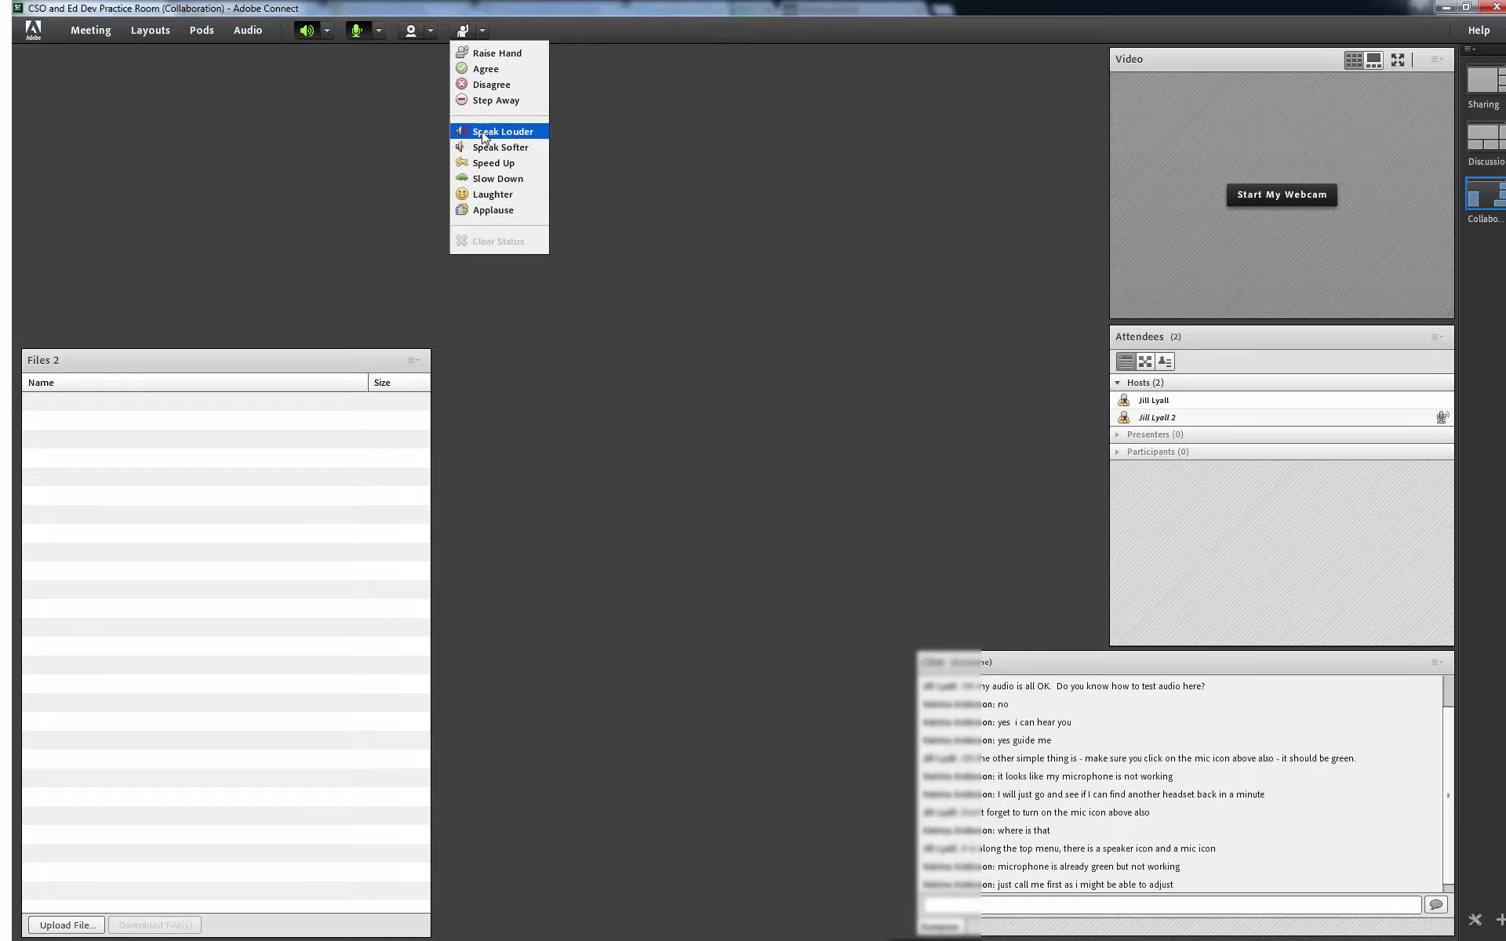
pyautogui.click(482, 132)
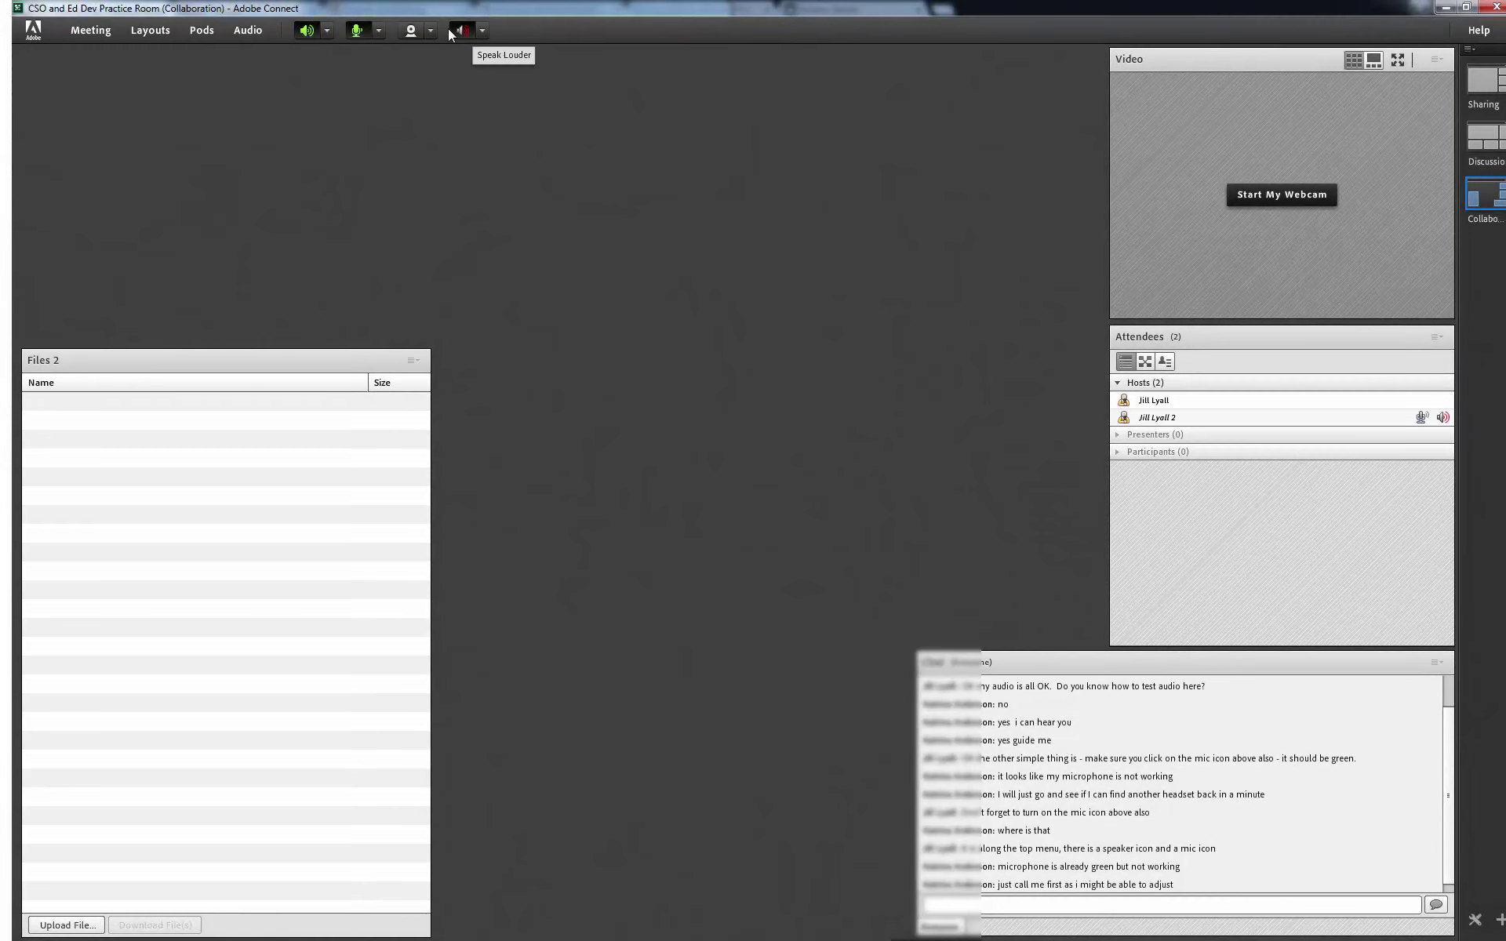
pyautogui.click(482, 31)
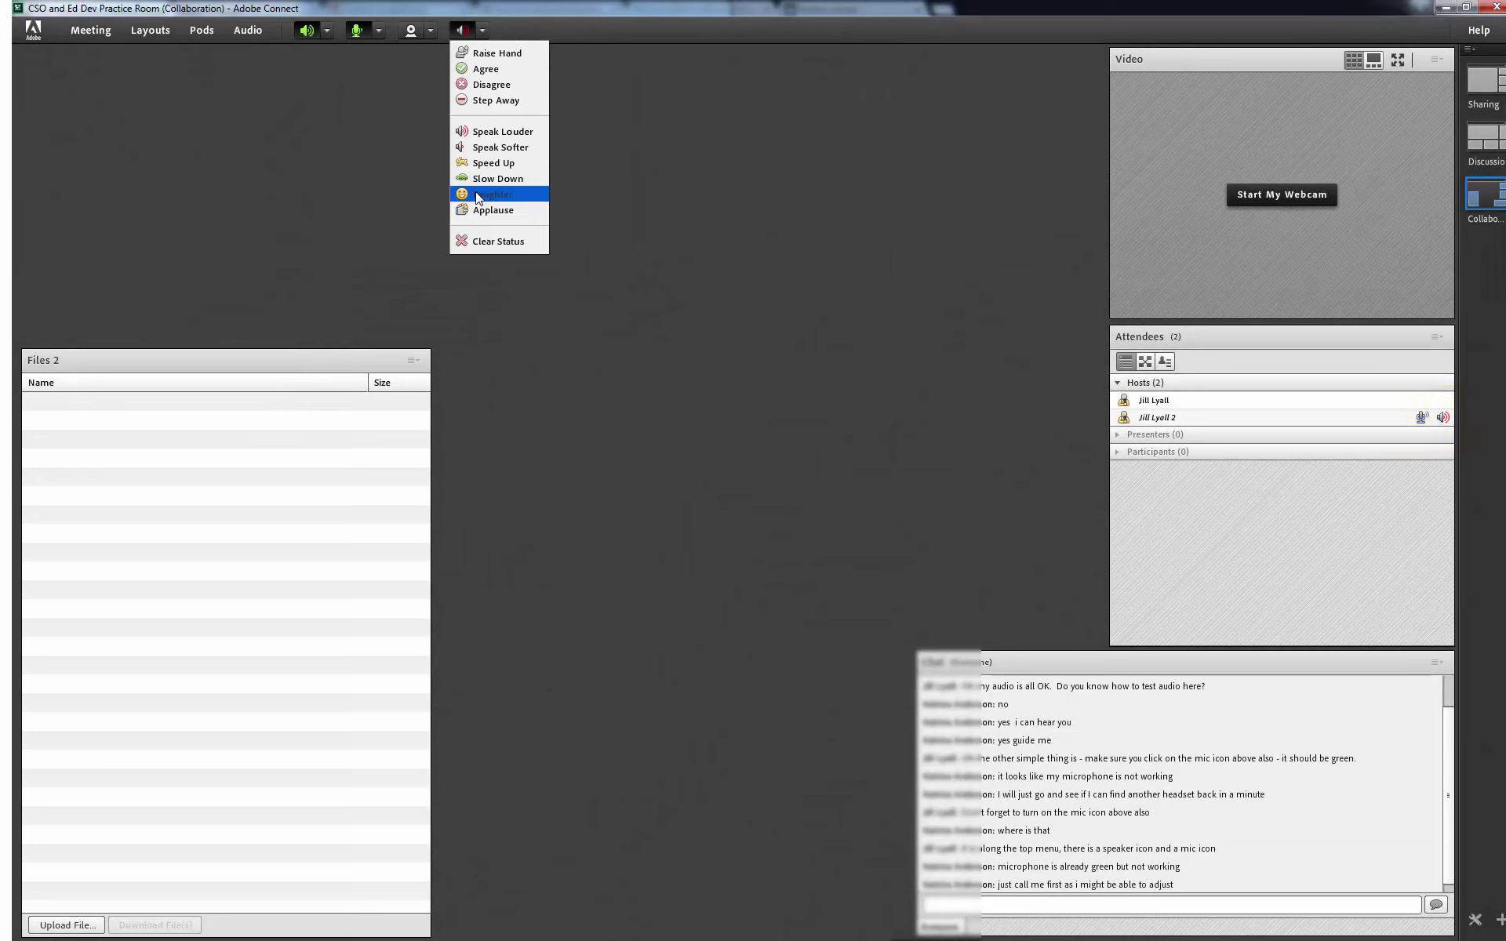
pyautogui.click(477, 194)
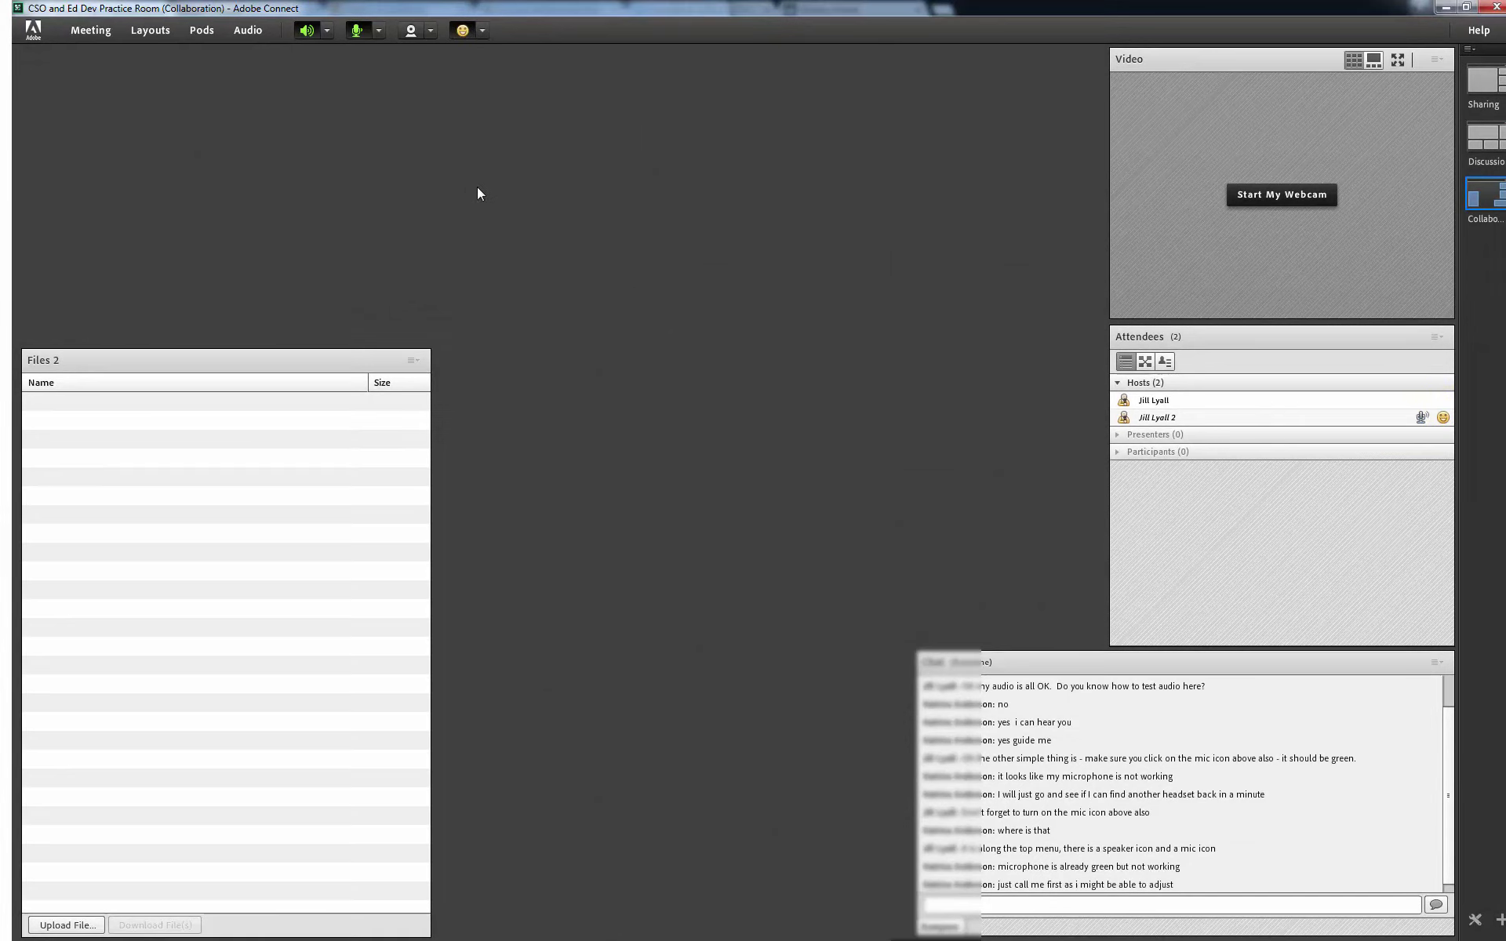
pyautogui.click(481, 32)
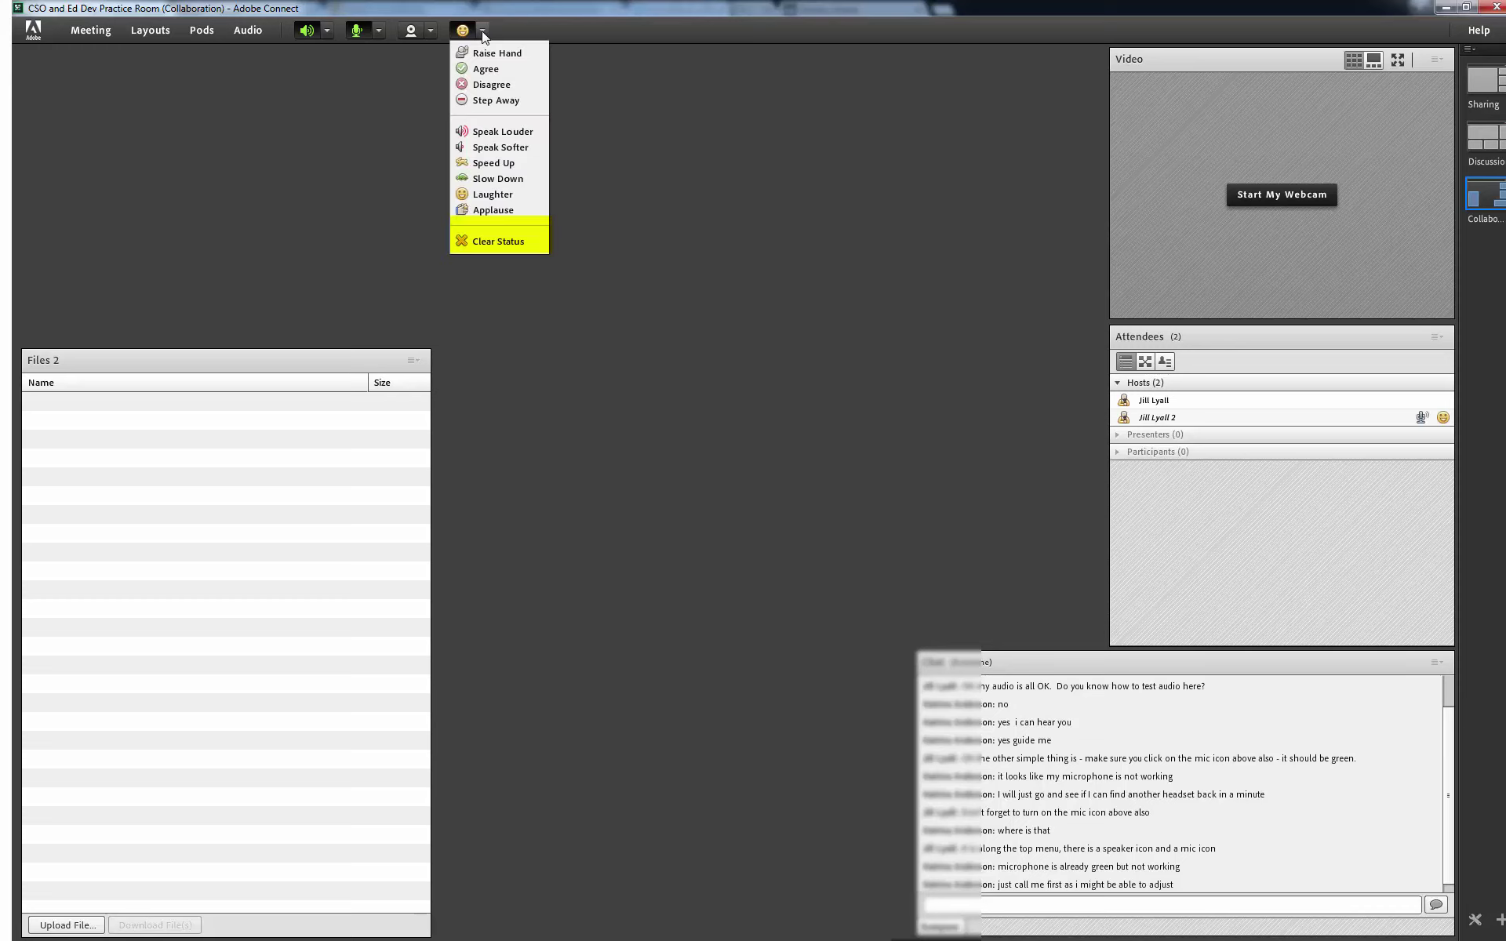
pyautogui.click(479, 241)
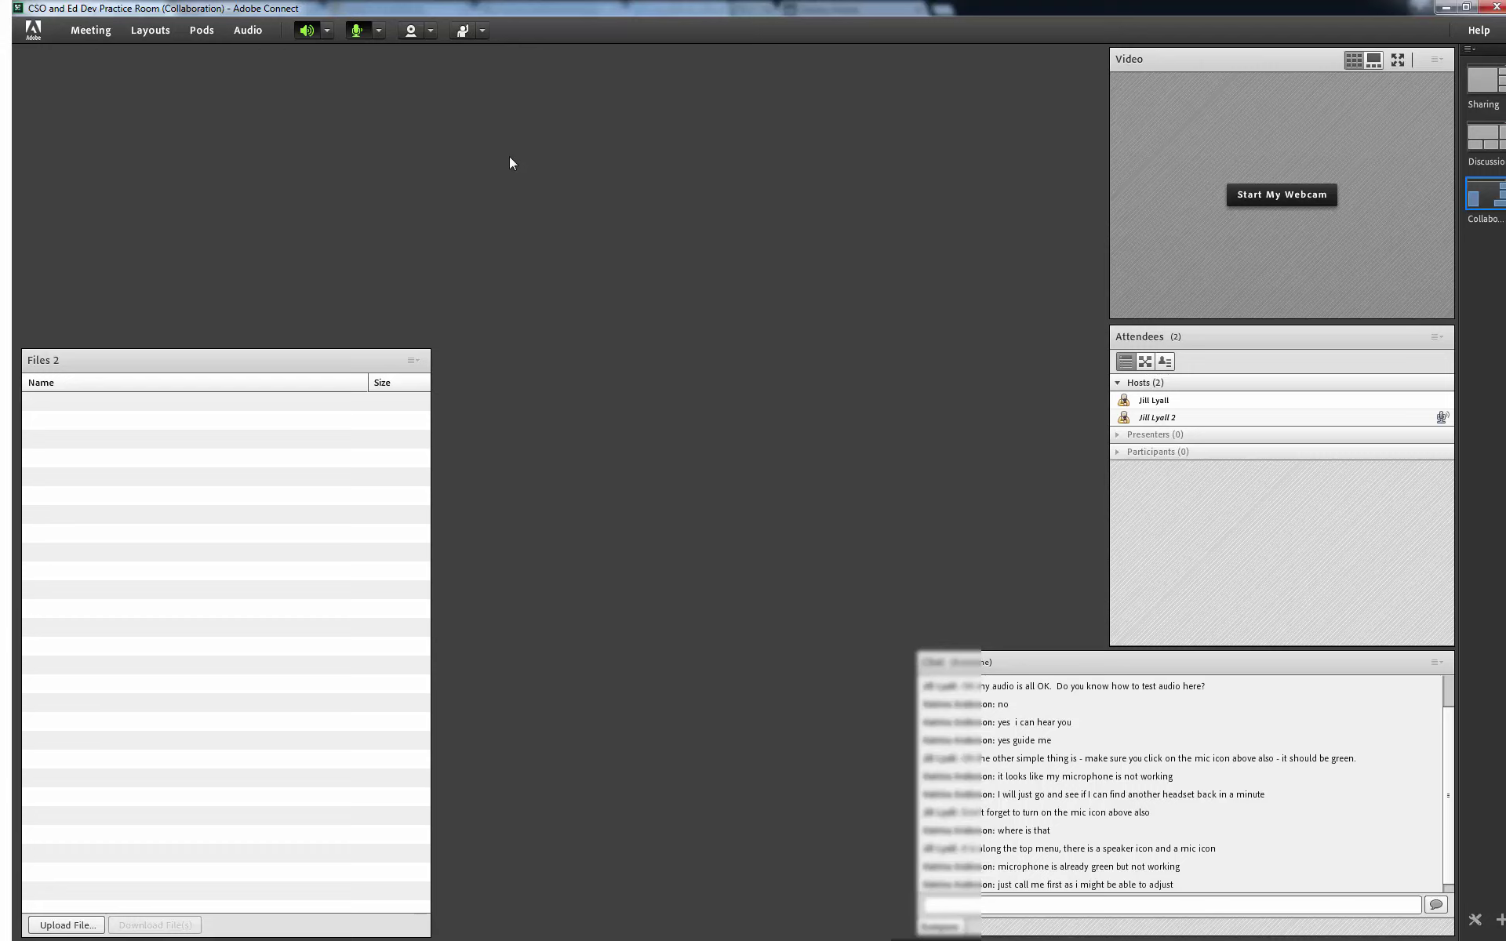
# Step: Share the webcam directly from the Video pod, pause the video and stop the webcam
pyautogui.click(1250, 193)
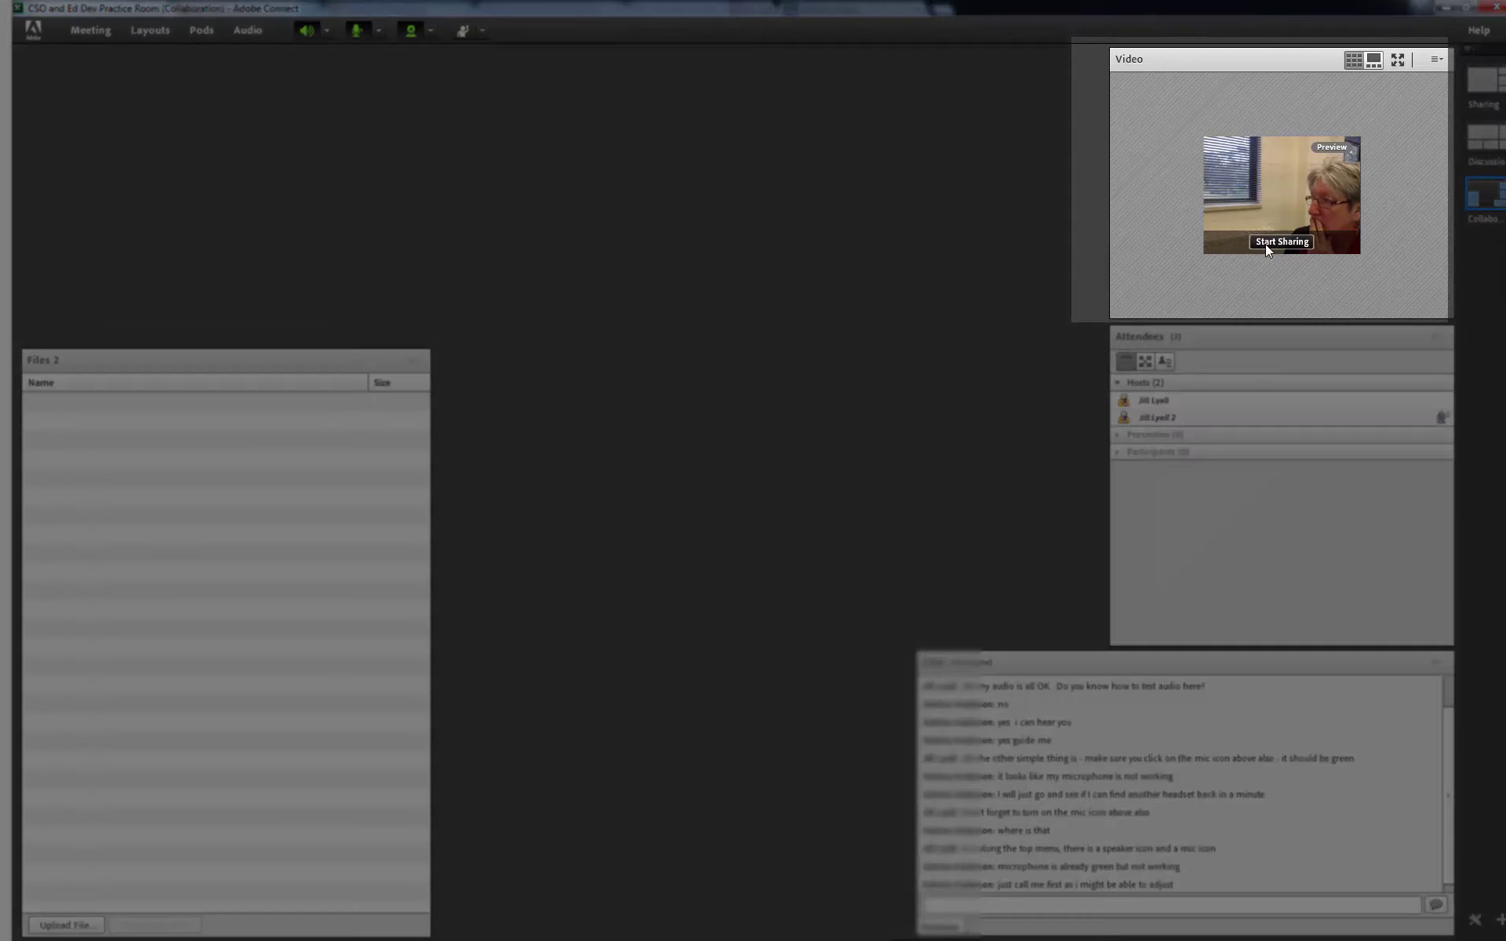
pyautogui.click(1266, 244)
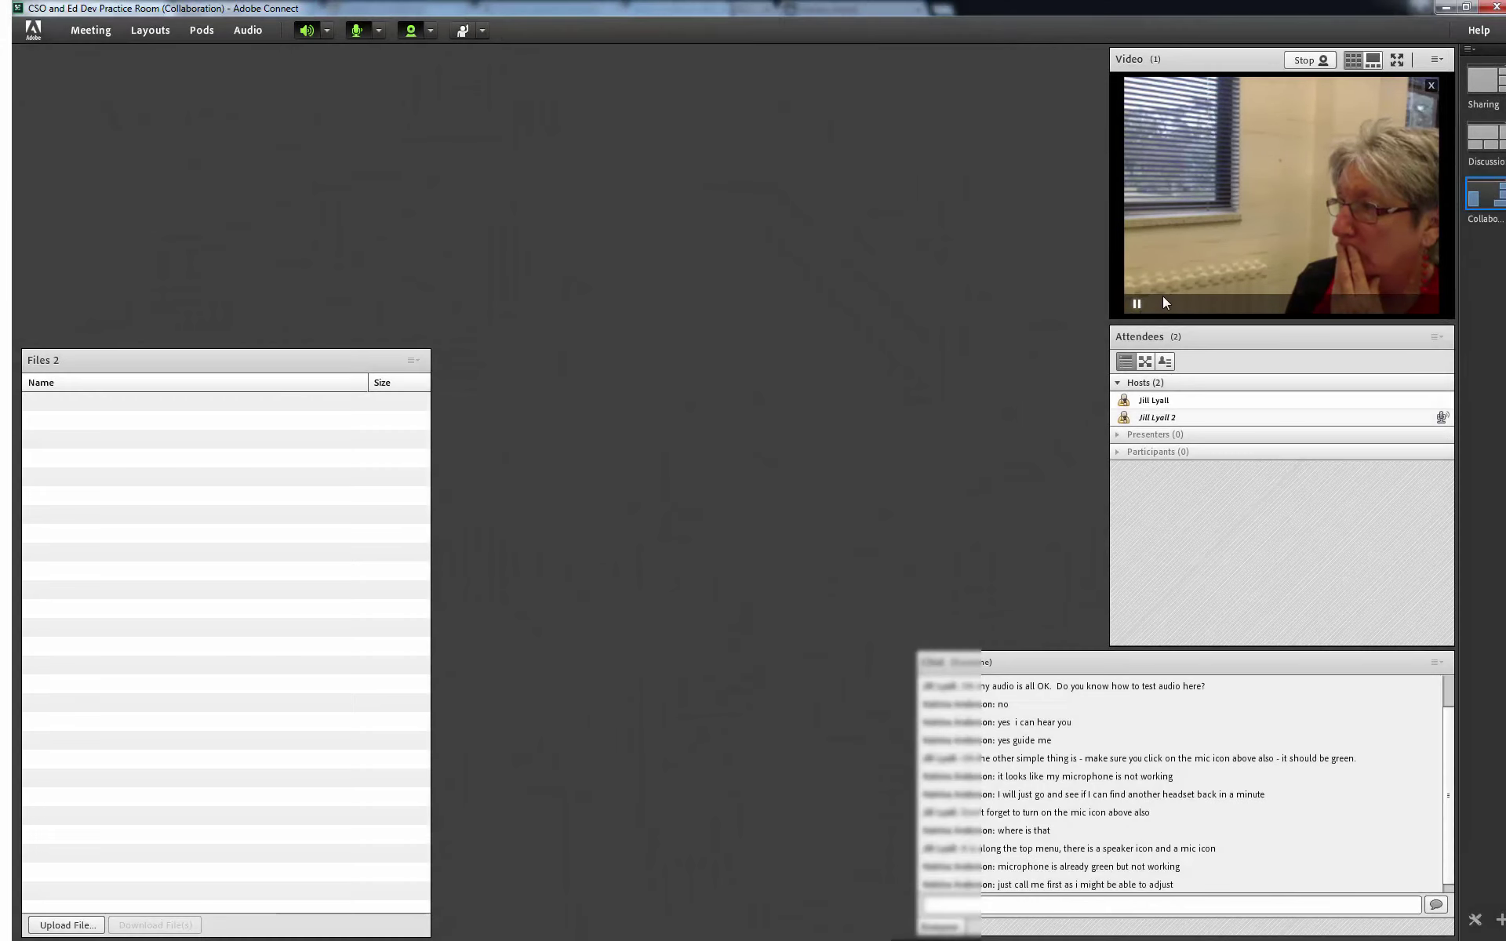
pyautogui.click(1137, 303)
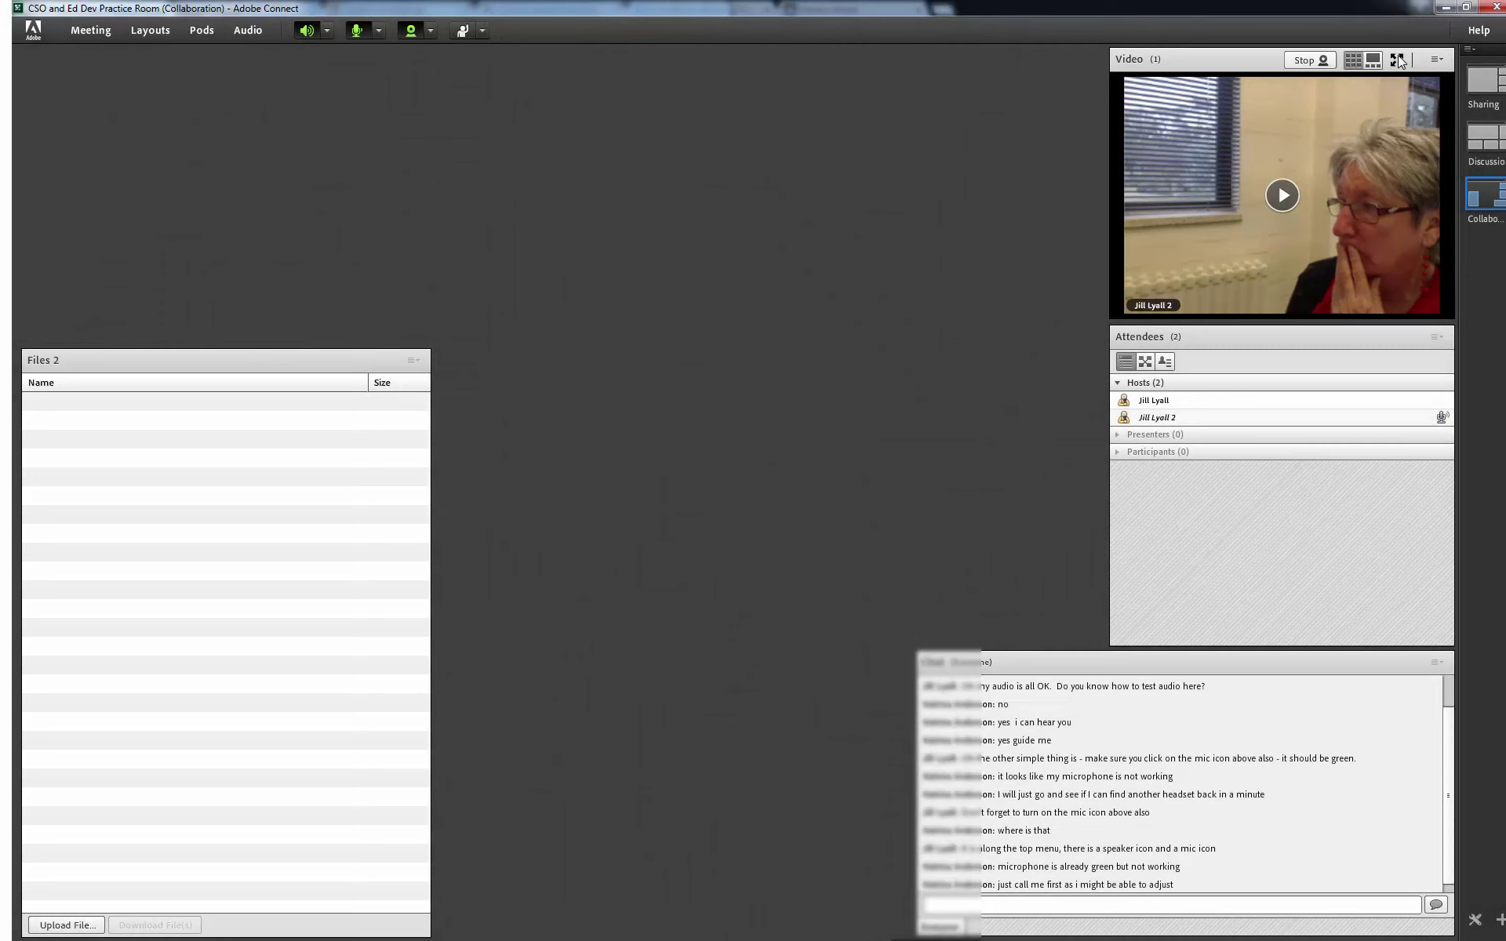
pyautogui.click(1304, 61)
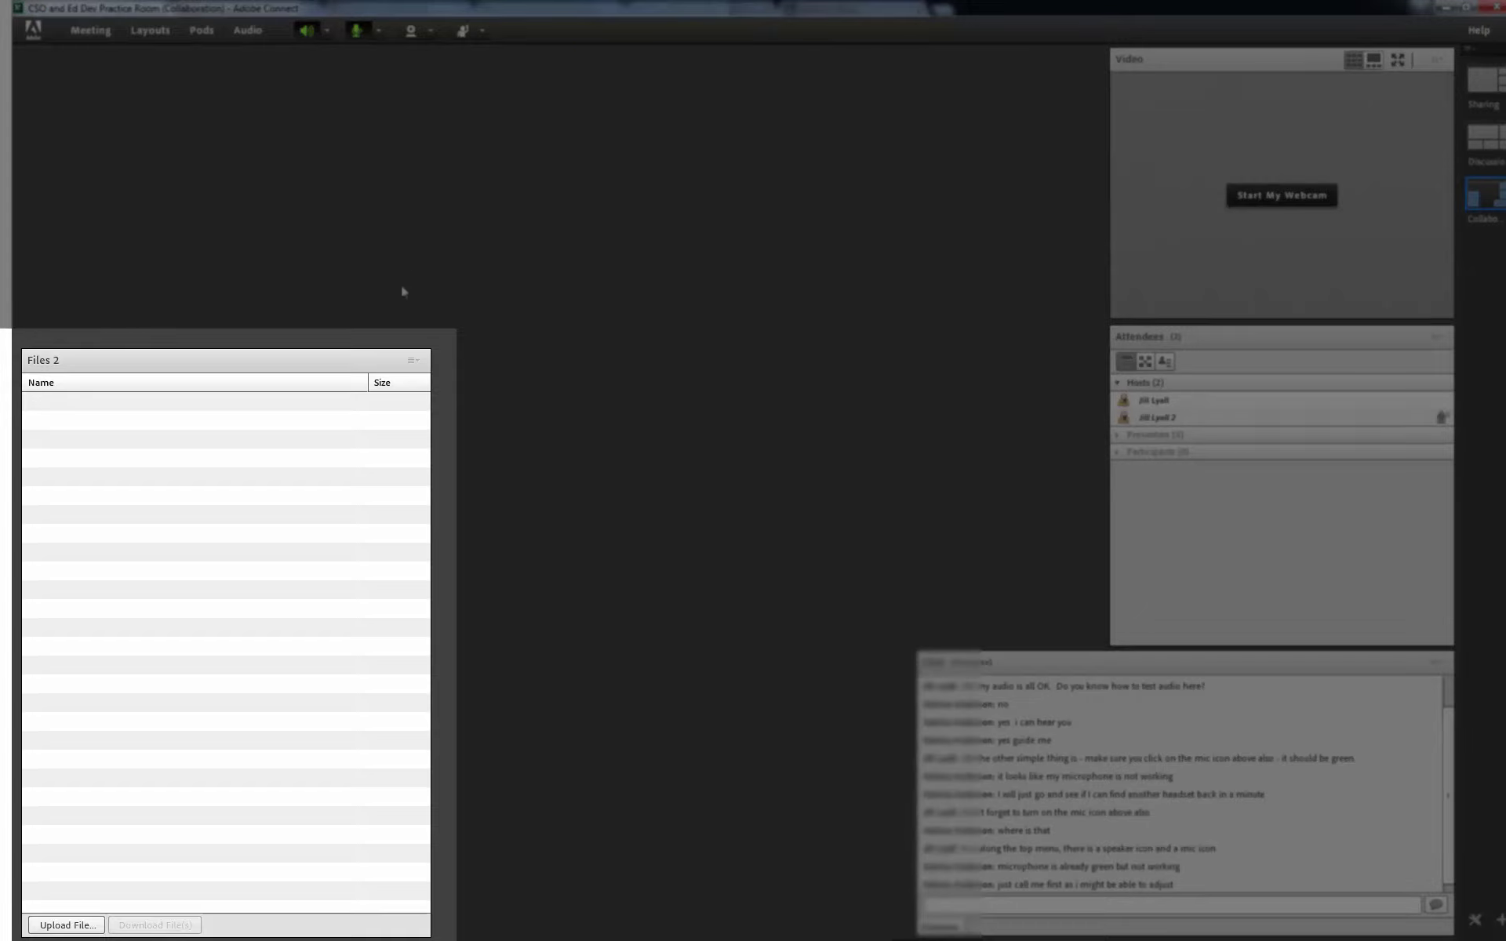
# Step: Move the Files 2 pod to the meeting area's left edge and shorten it to about half its height
pyautogui.moveTo(290, 368); pyautogui.dragTo(275, 376)
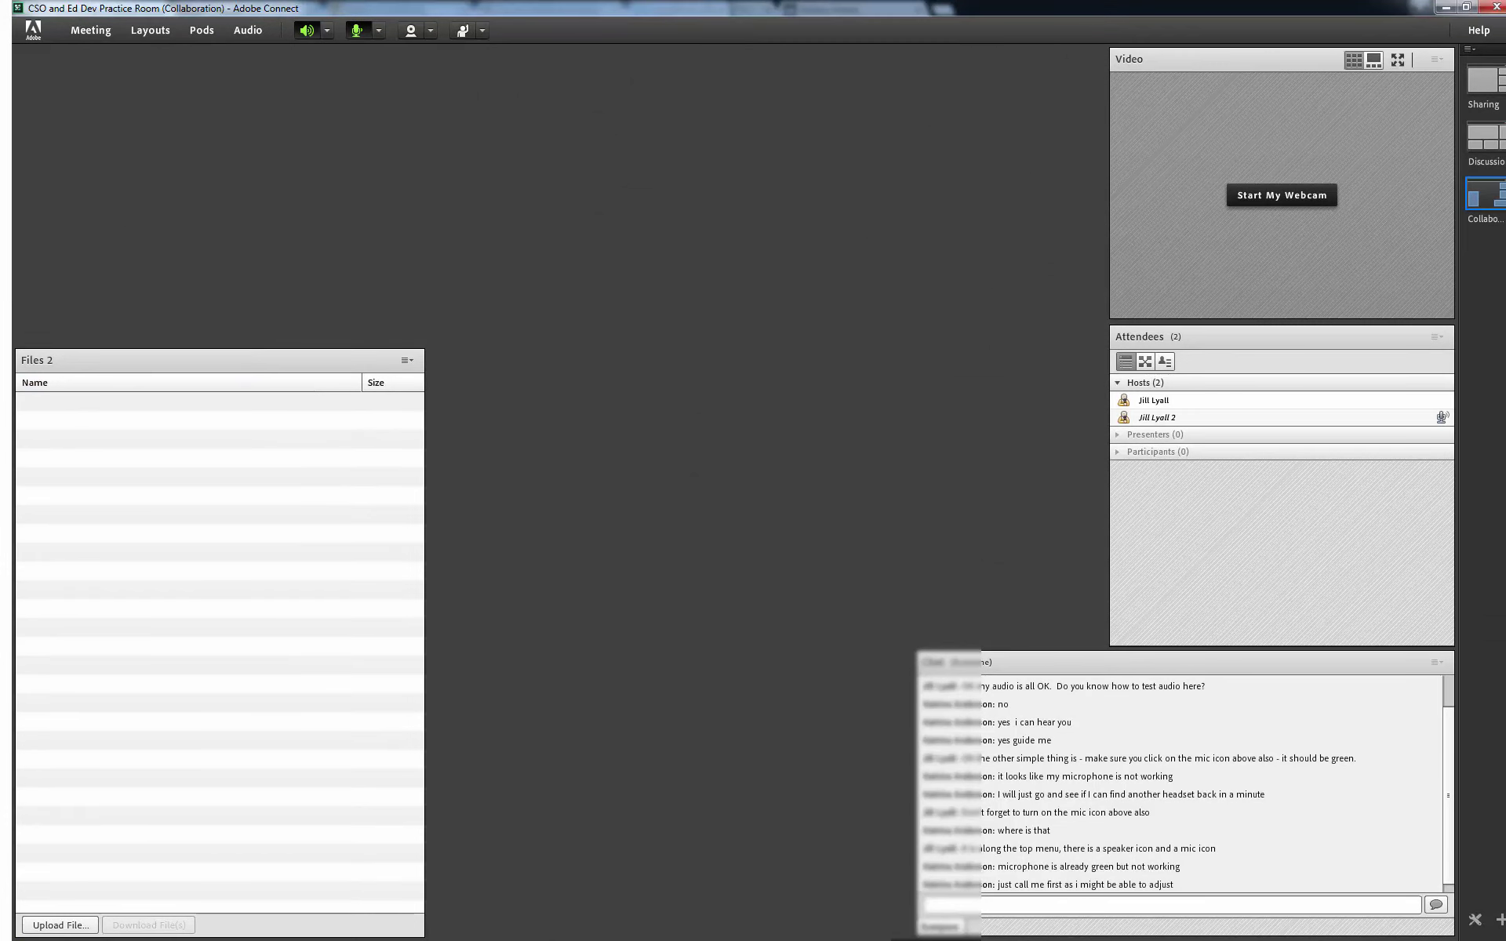
pyautogui.moveTo(244, 349); pyautogui.dragTo(247, 631)
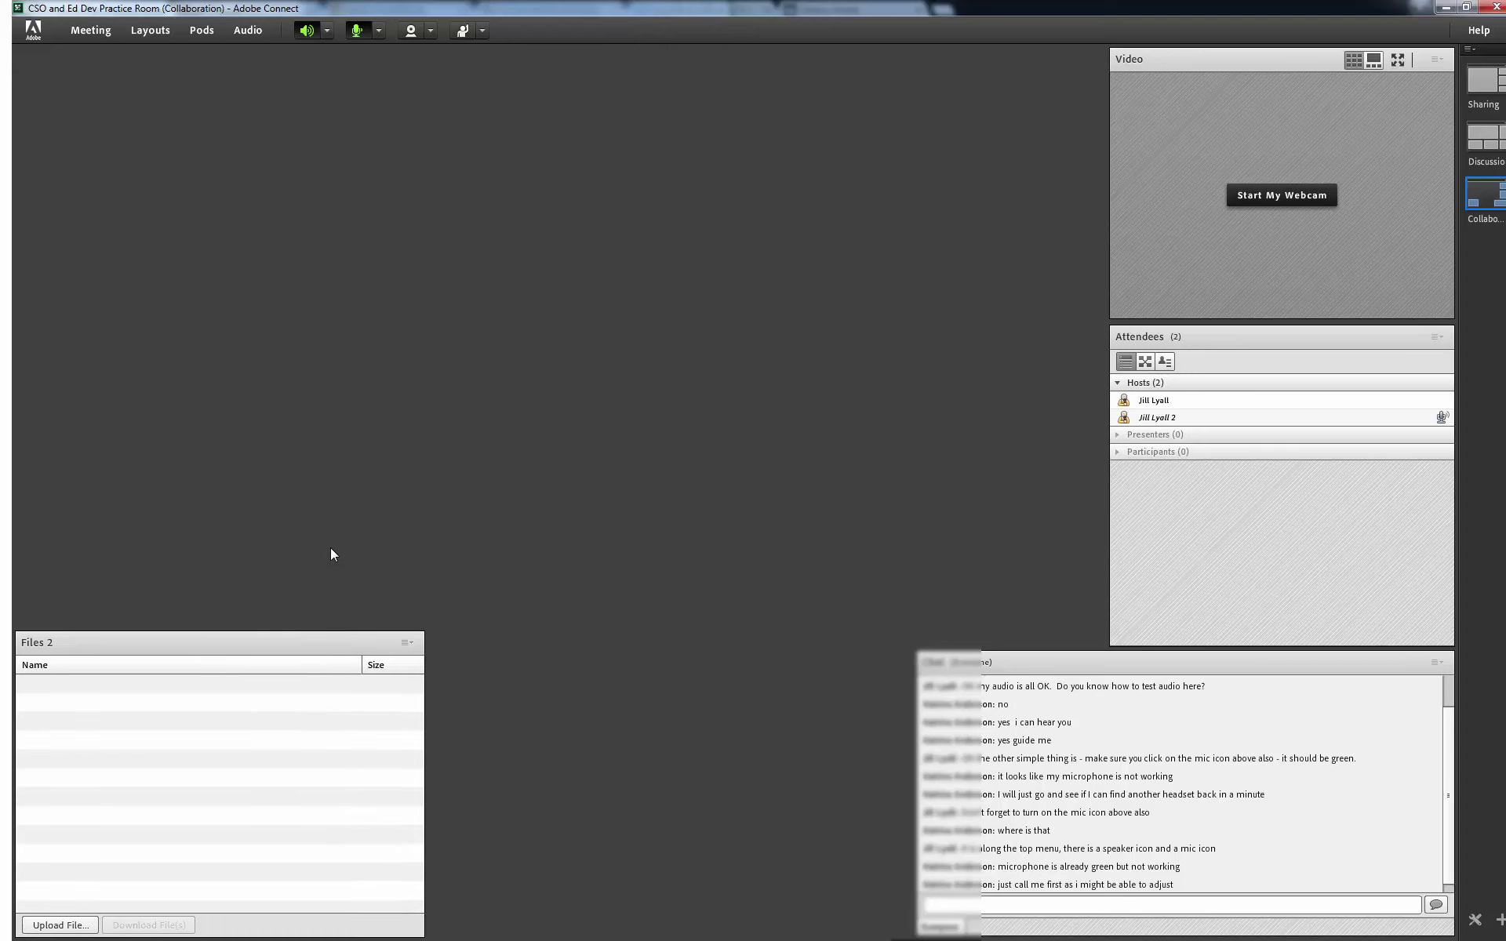
# Step: Show the existing Share - Whiteboard pod and shrink it to sit directly beside the Video pod
pyautogui.click(201, 31)
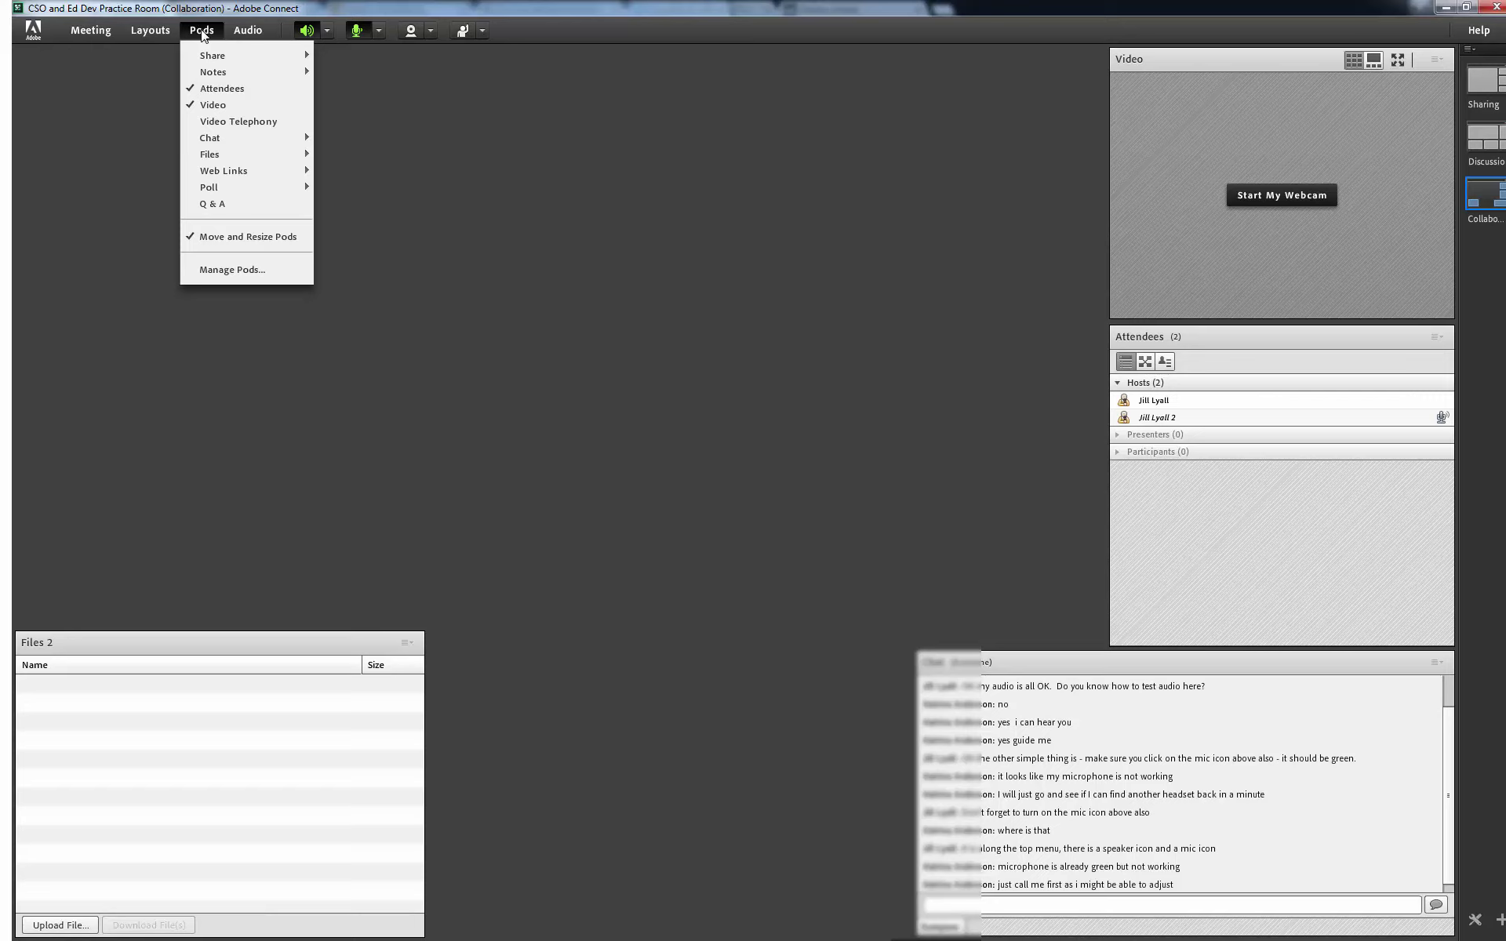
pyautogui.moveTo(210, 60)
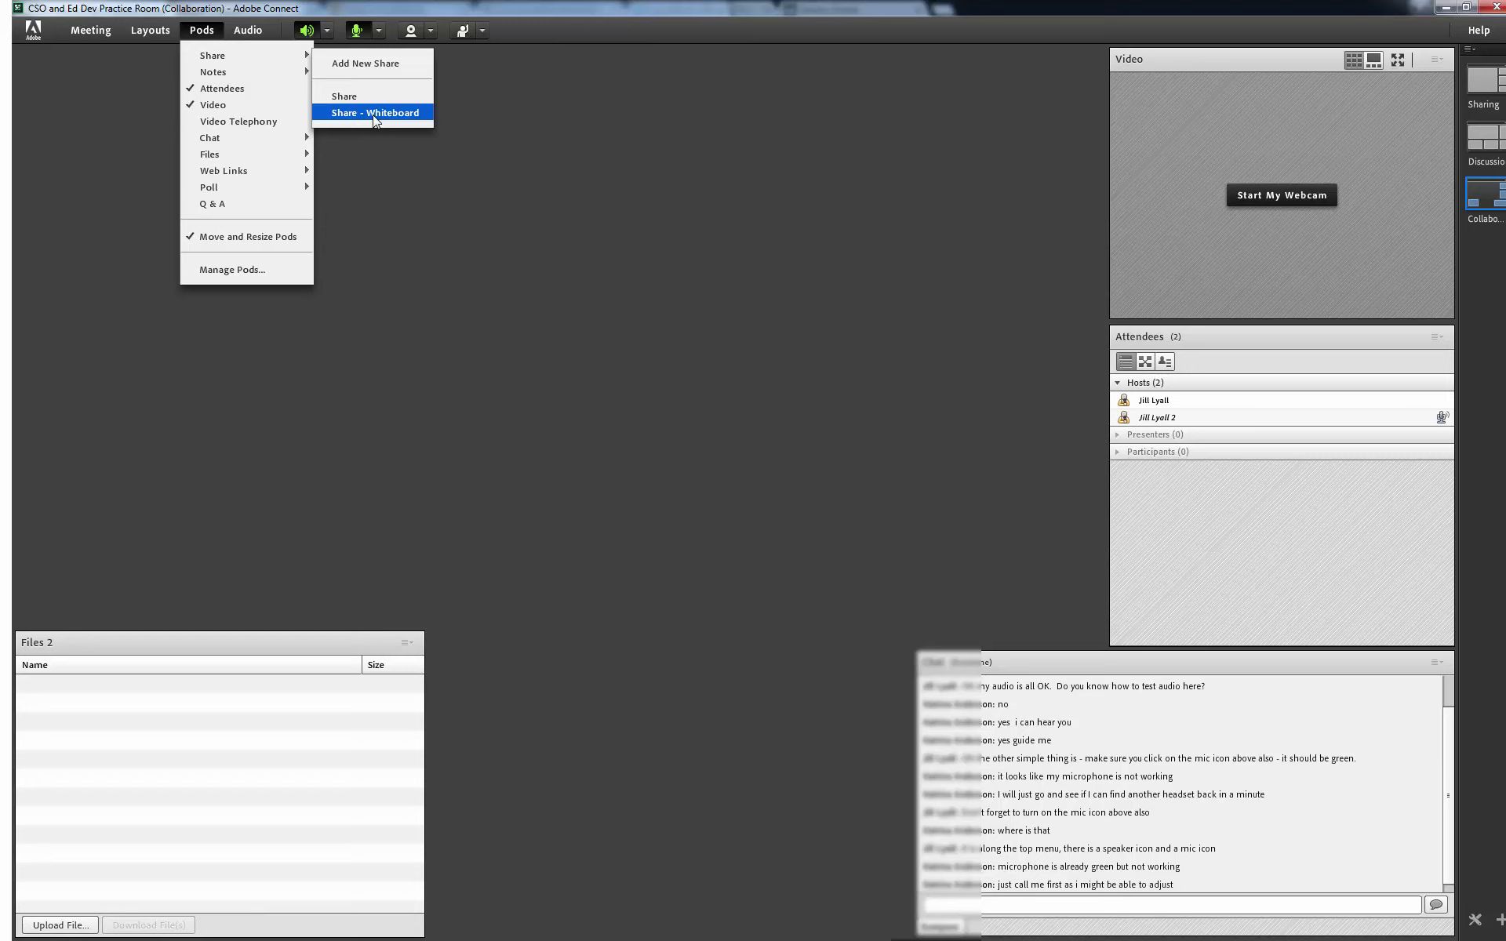
pyautogui.click(397, 115)
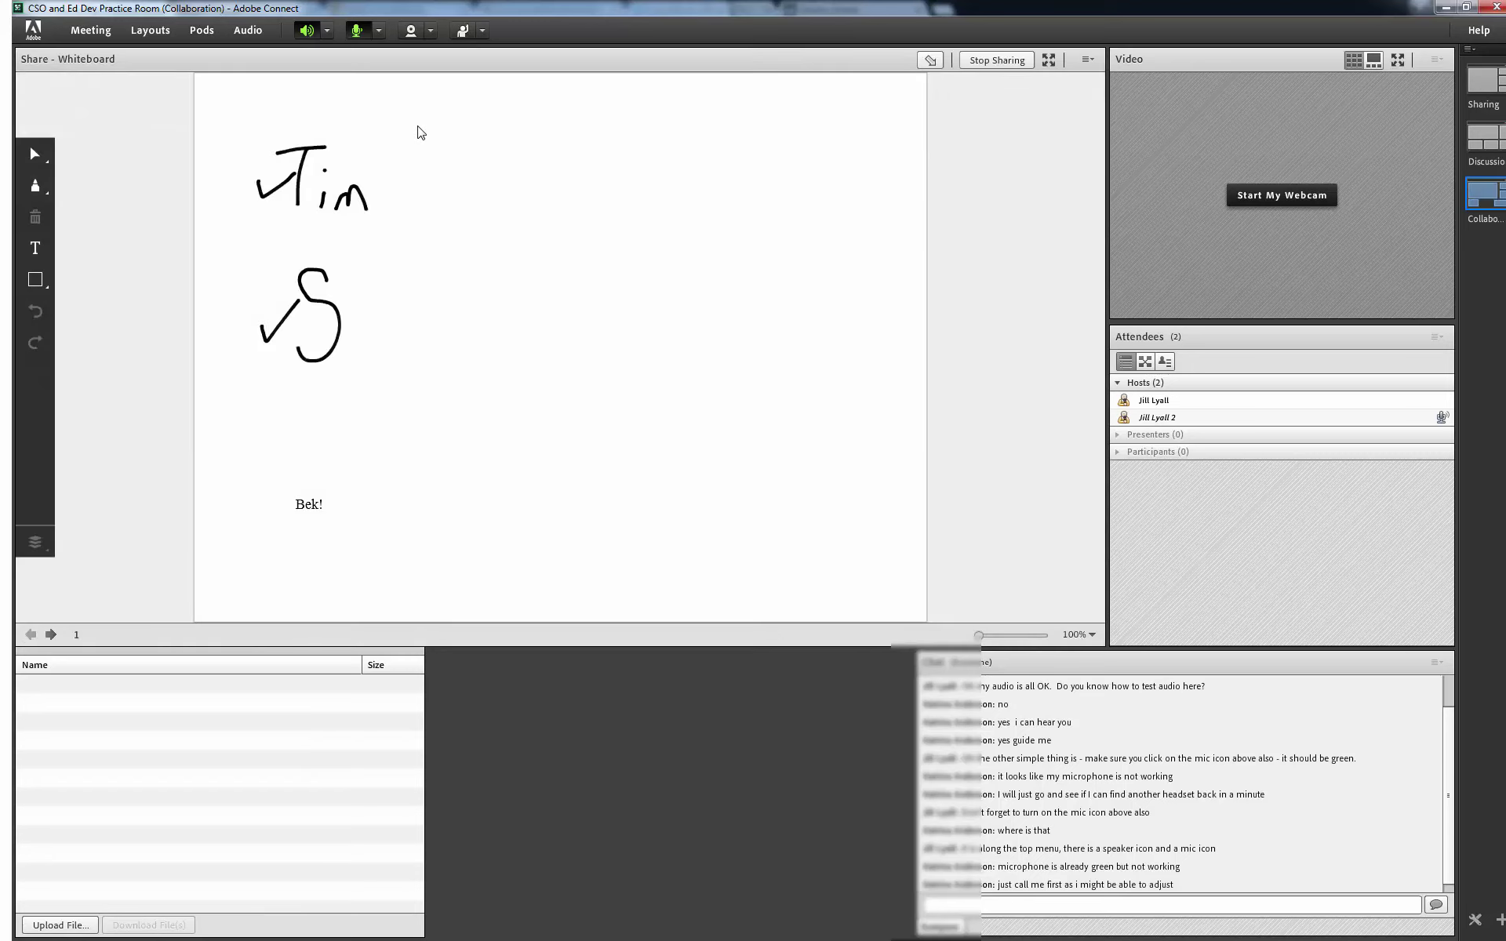
pyautogui.moveTo(499, 65); pyautogui.dragTo(577, 86)
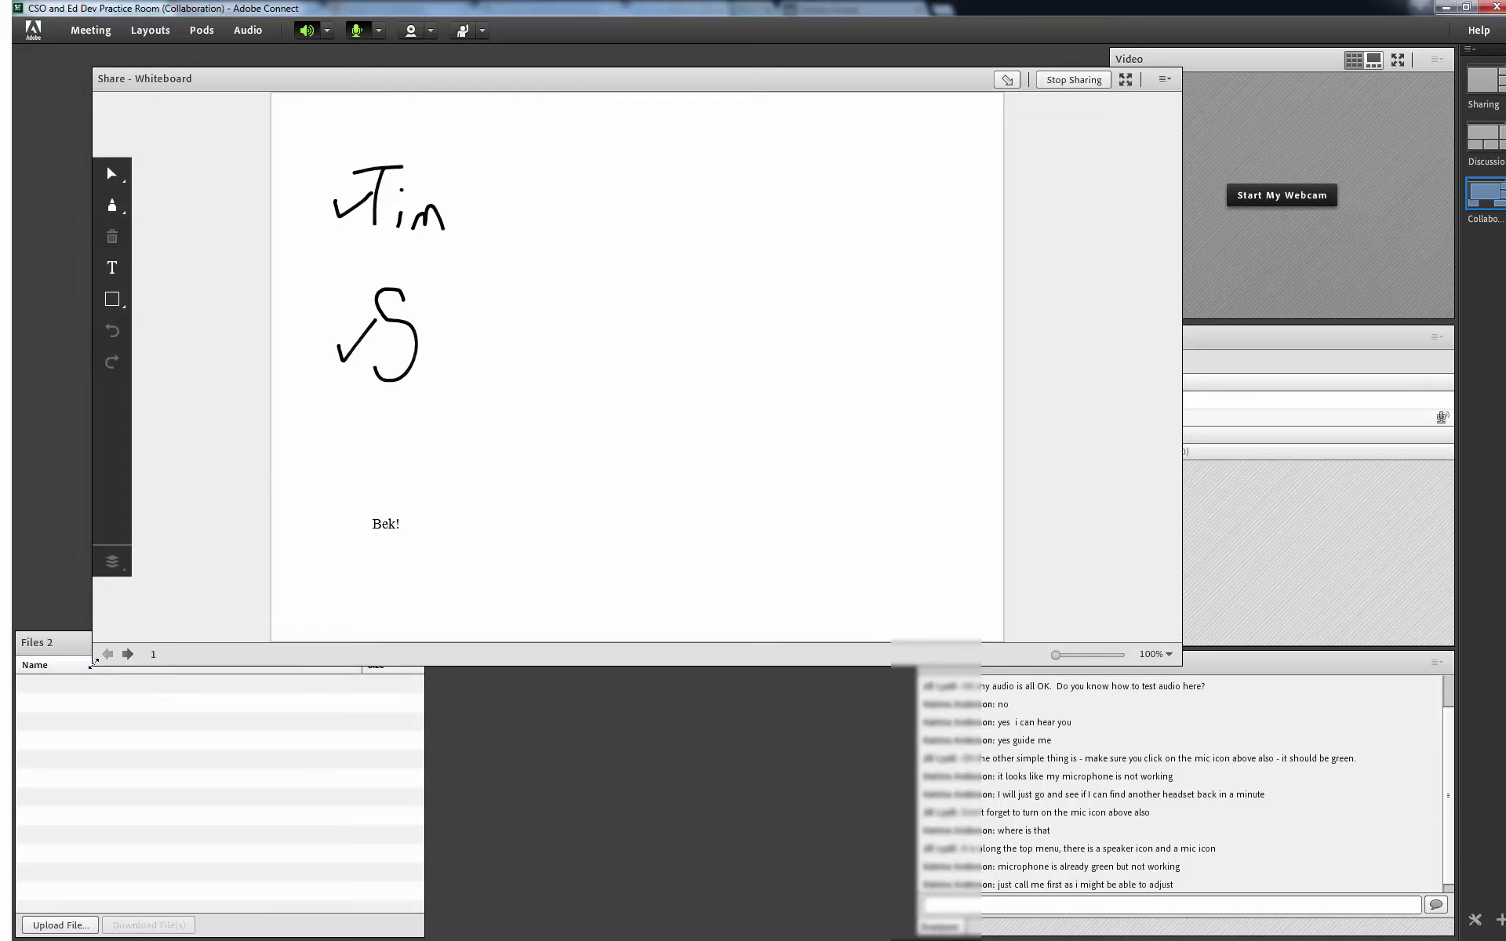
pyautogui.moveTo(93, 663); pyautogui.dragTo(376, 531)
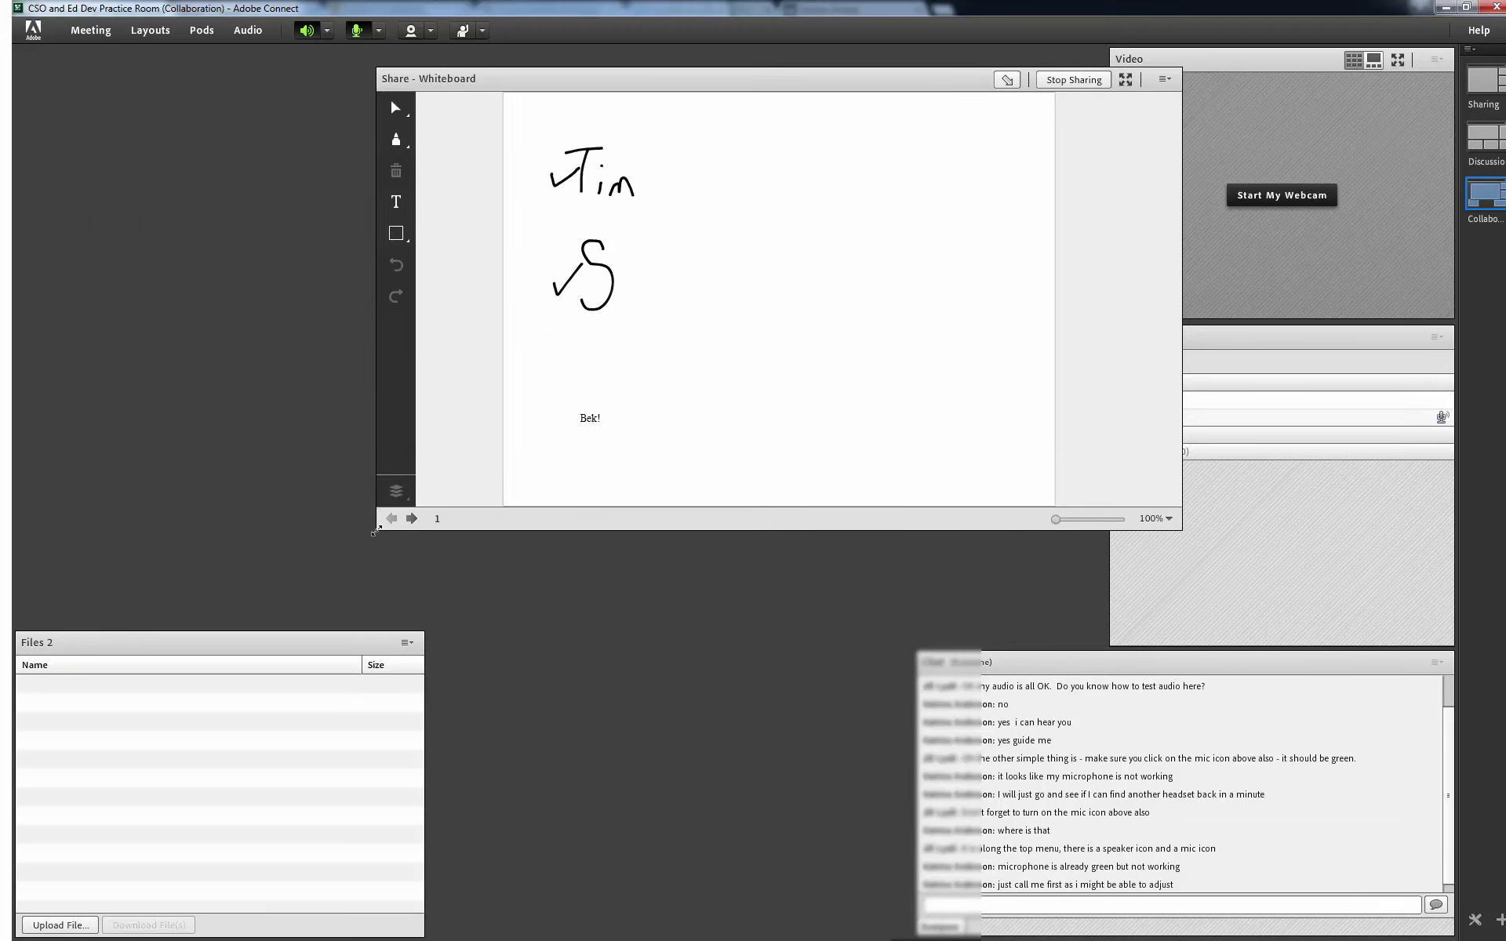
pyautogui.moveTo(715, 83); pyautogui.dragTo(641, 74)
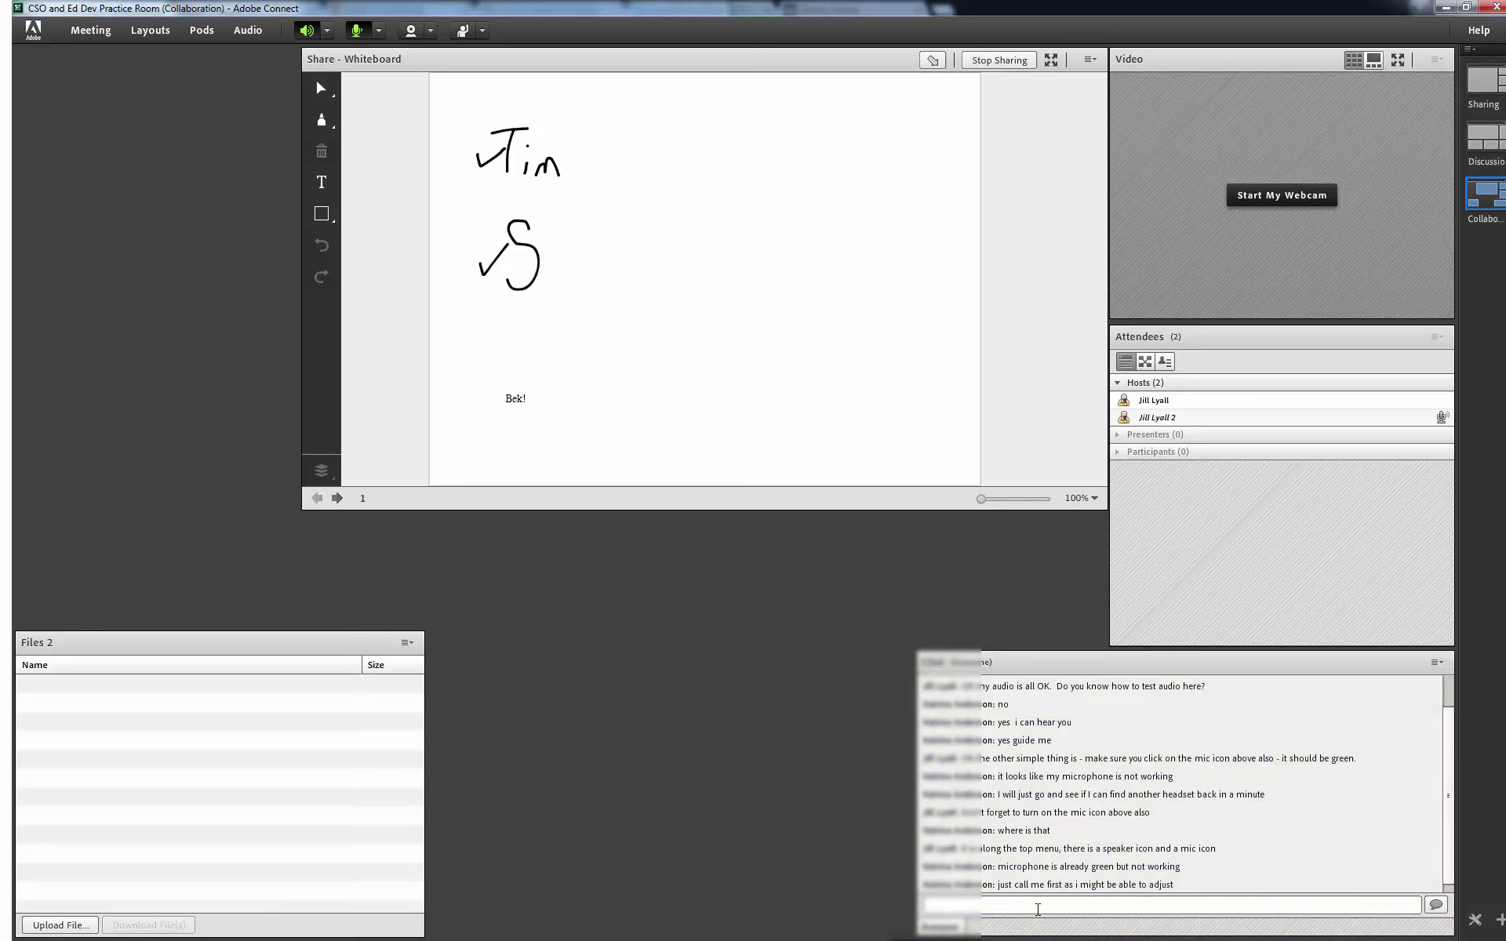
# Step: Draft a short message to everyone in the Chat pod without sending it
pyautogui.click(1037, 909)
pyautogui.write('This ds a')
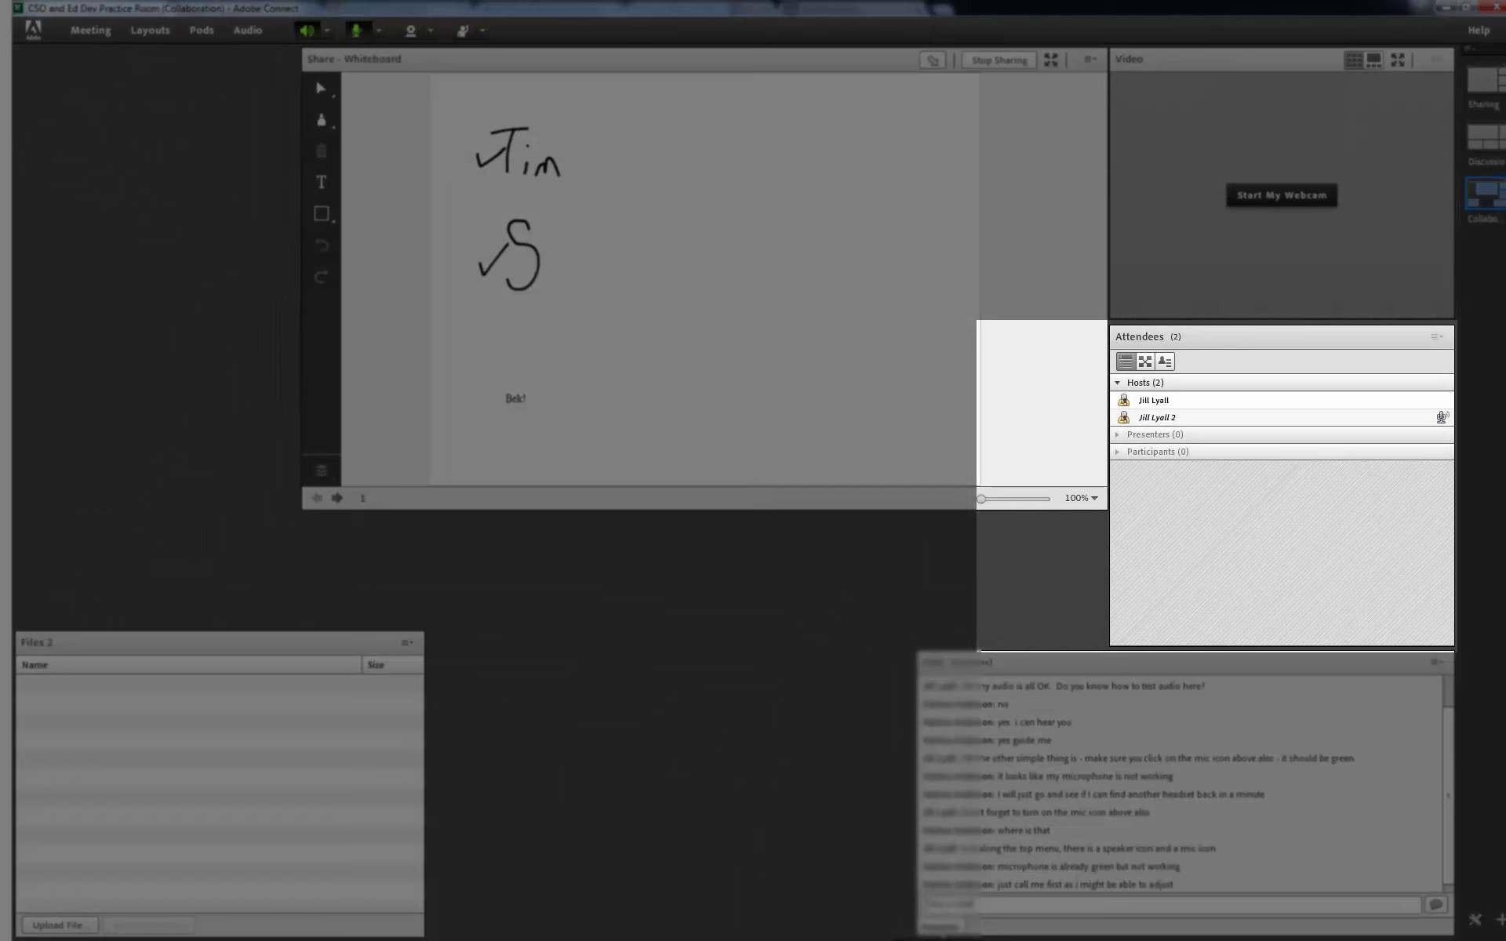
# Step: Examine the role and attendee options available for each of the two hosts in the Attendees pod
pyautogui.click(1125, 417)
pyautogui.click(1125, 417)
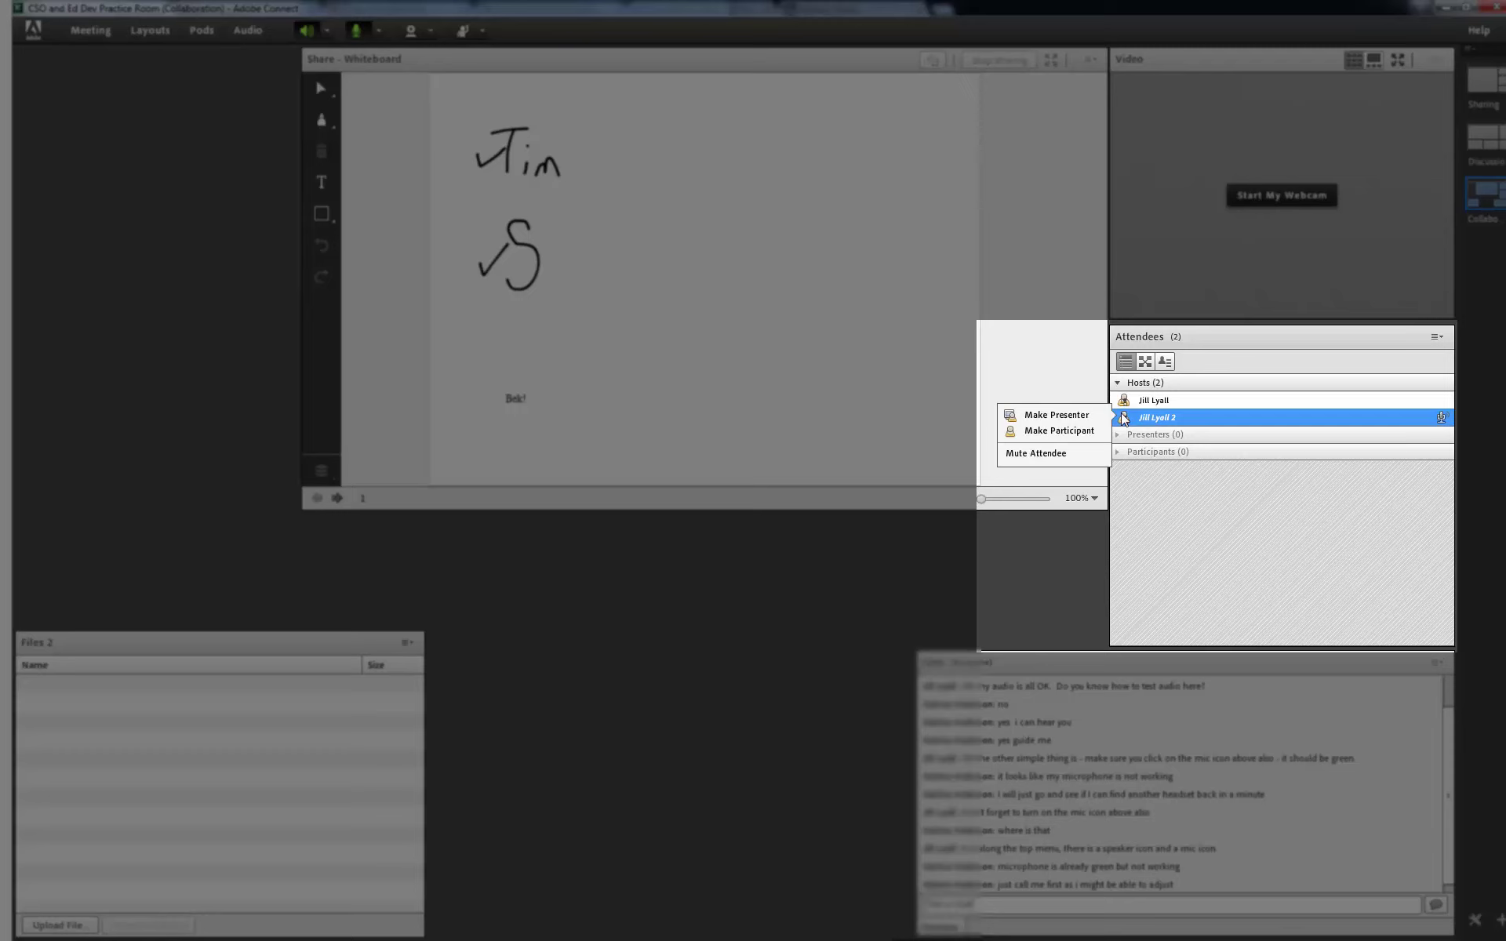
pyautogui.click(1124, 401)
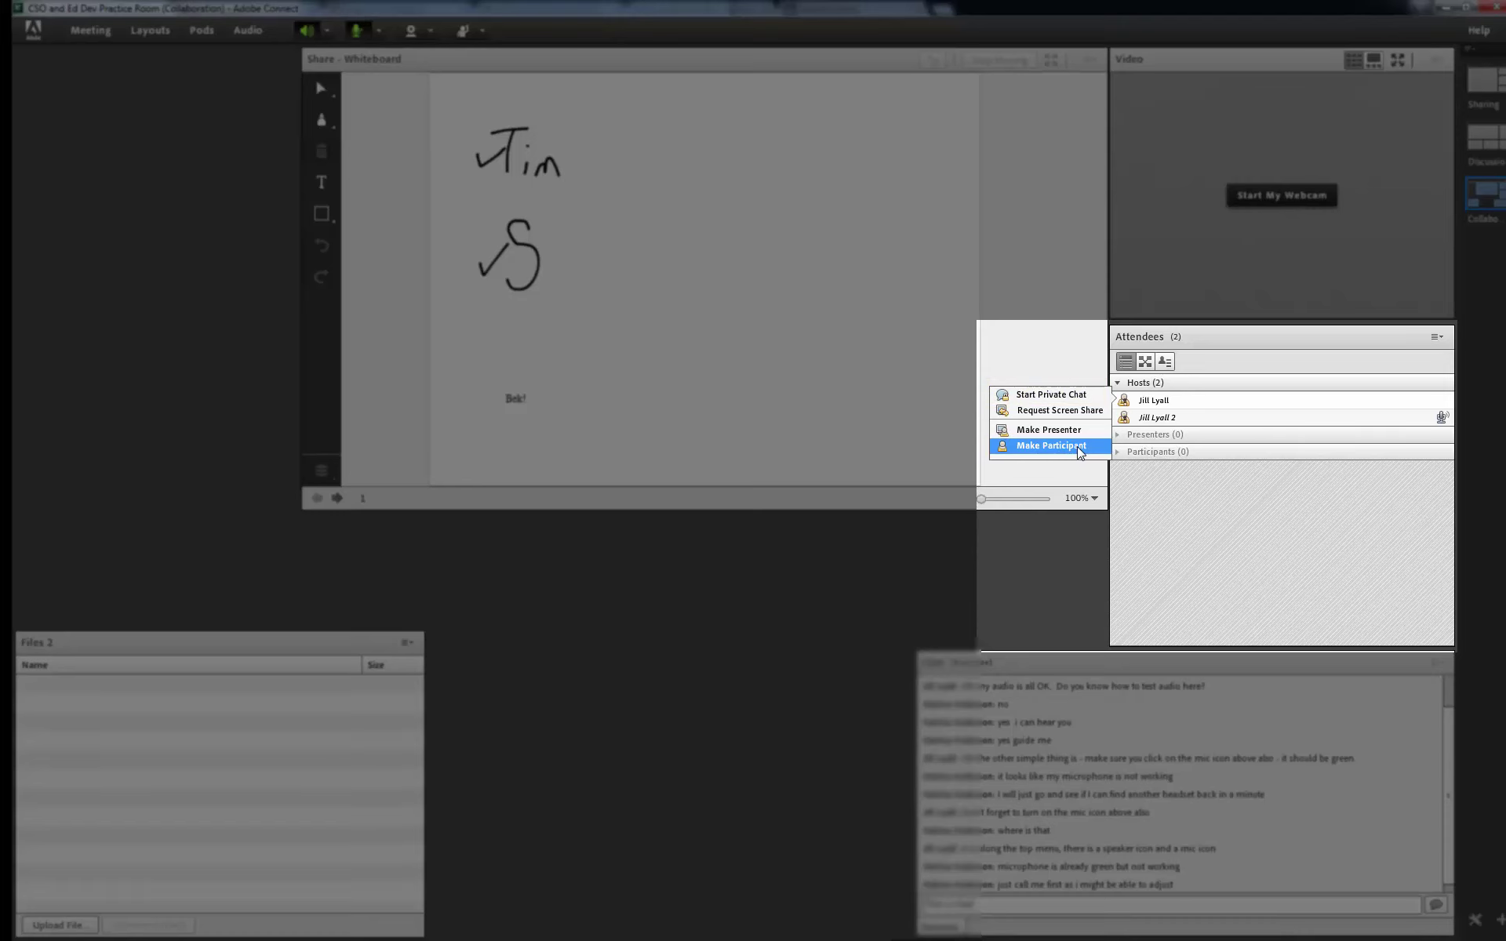
pyautogui.click(1081, 446)
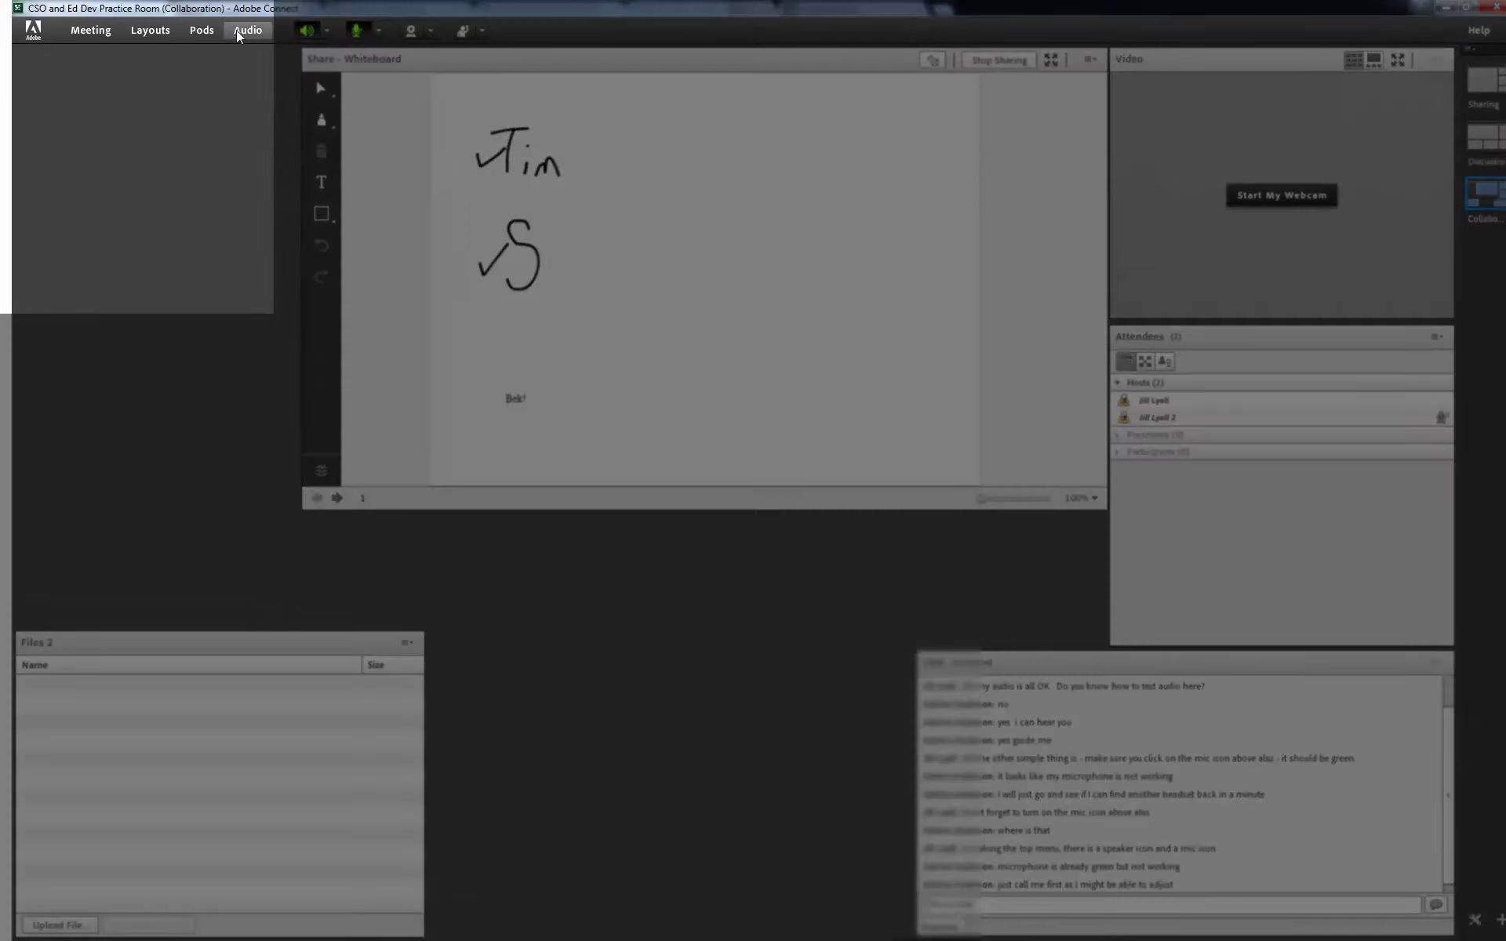
# Step: Start the Audio Setup Wizard and play the test sound to check the speakers
pyautogui.click(90, 31)
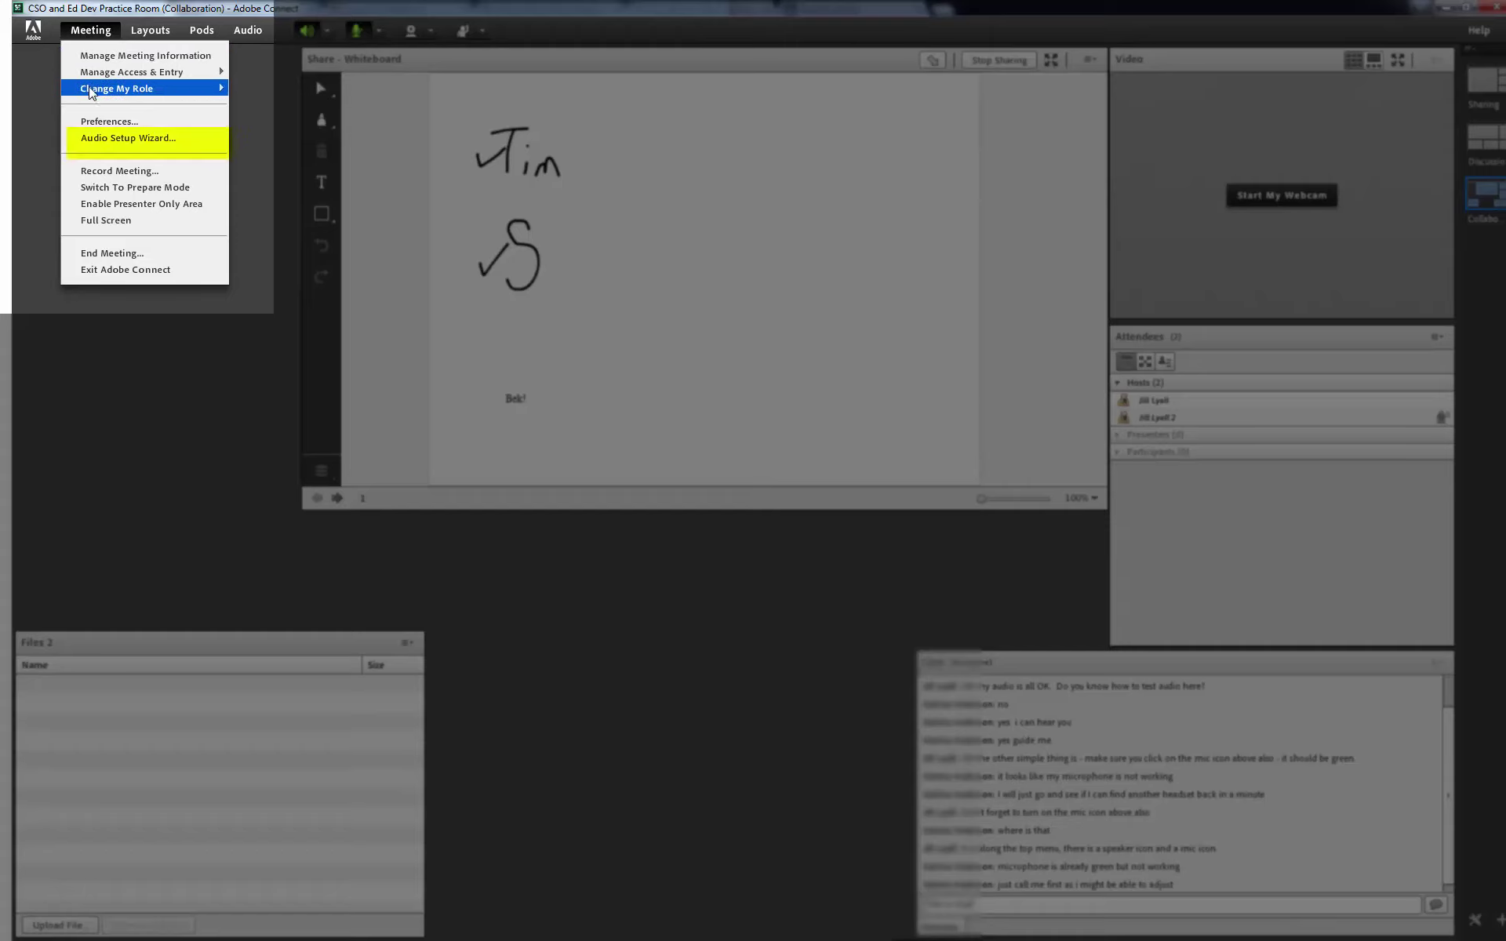
pyautogui.click(92, 141)
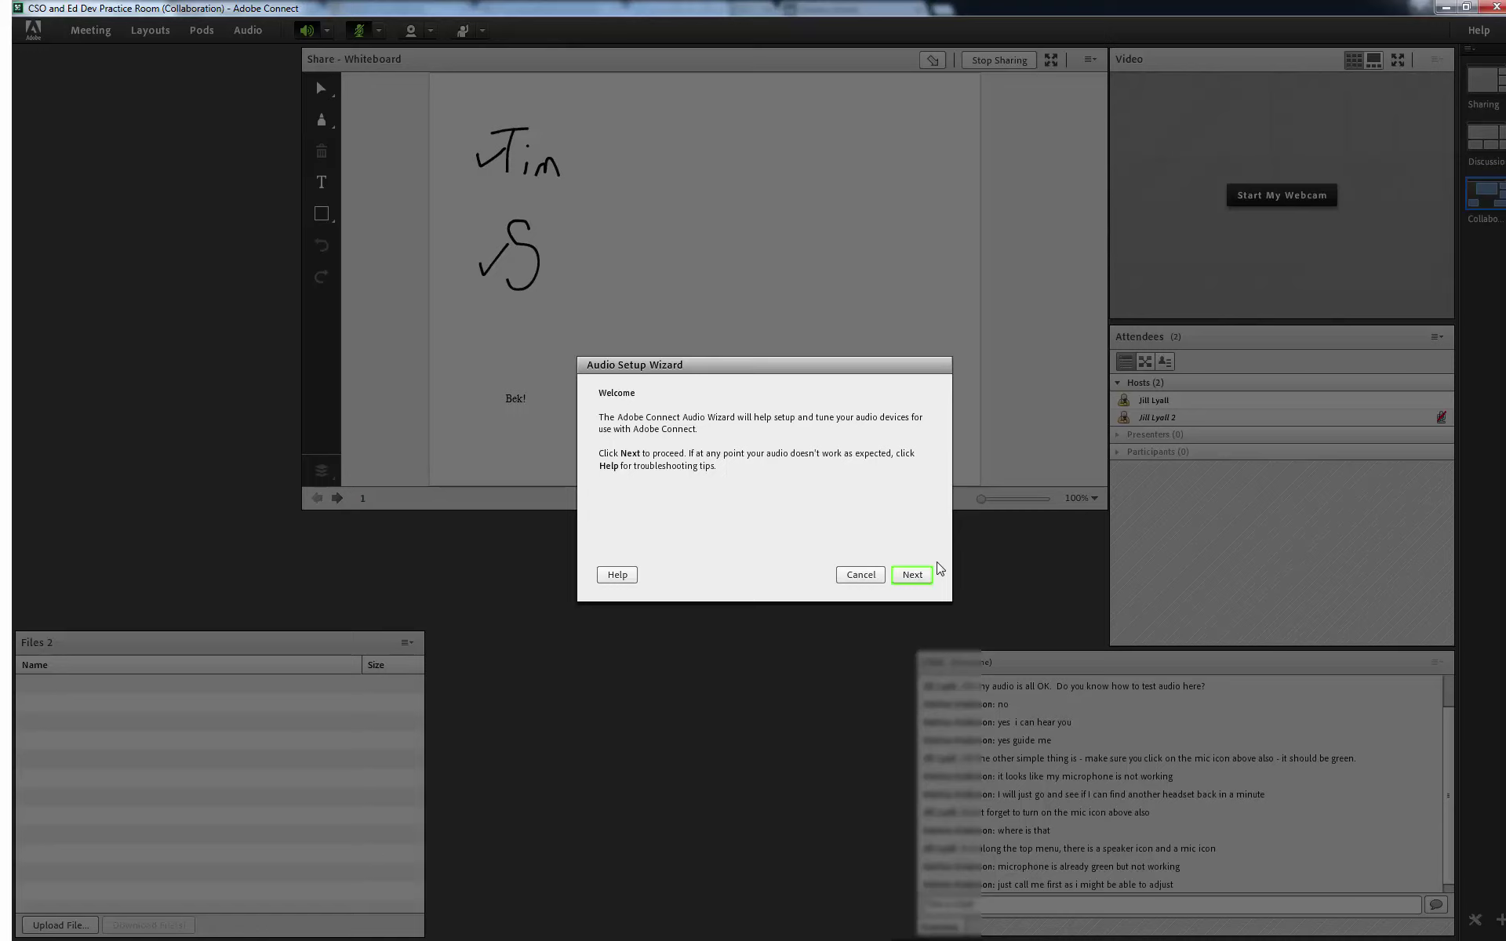
pyautogui.click(911, 577)
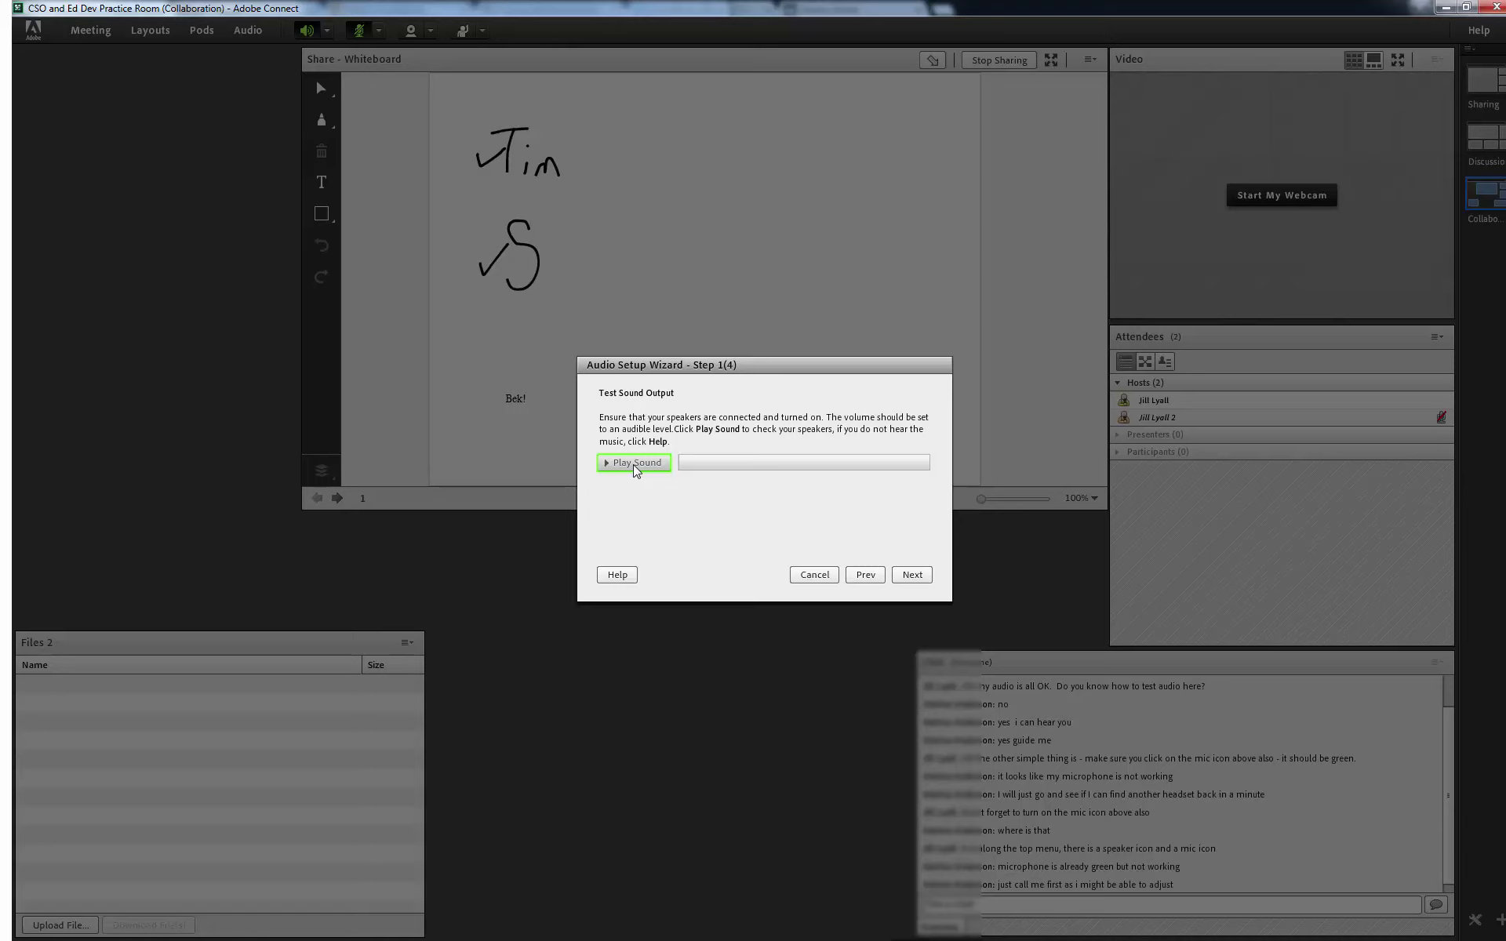
pyautogui.click(635, 465)
pyautogui.click(910, 575)
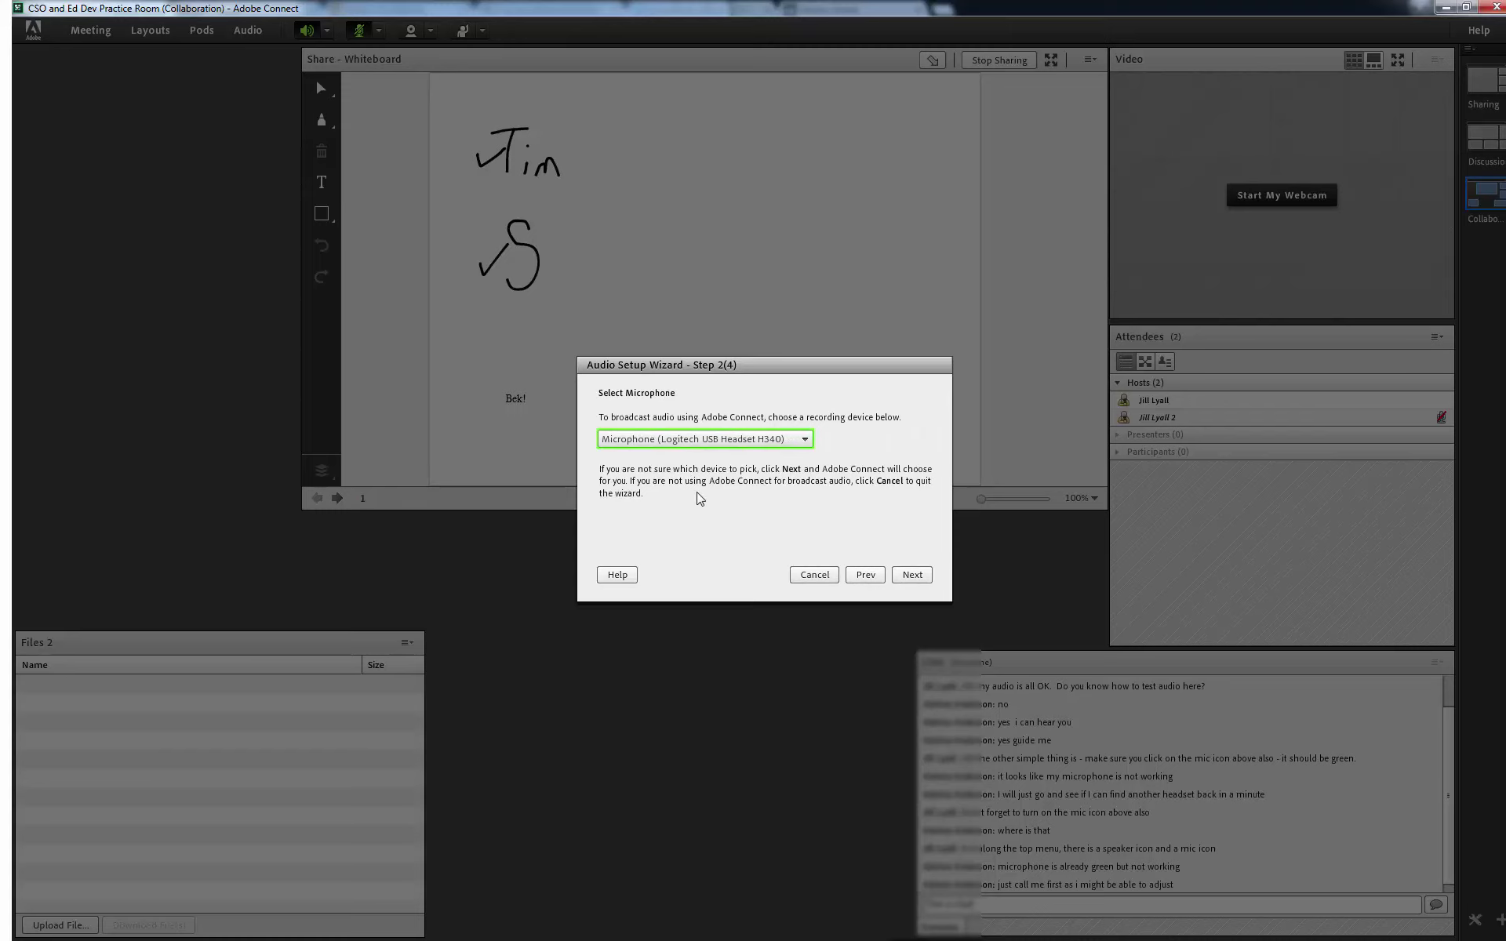
# Step: Keep Microphone (Logitech USB Headset H340) as the recording device and record a microphone volume test
pyautogui.click(804, 440)
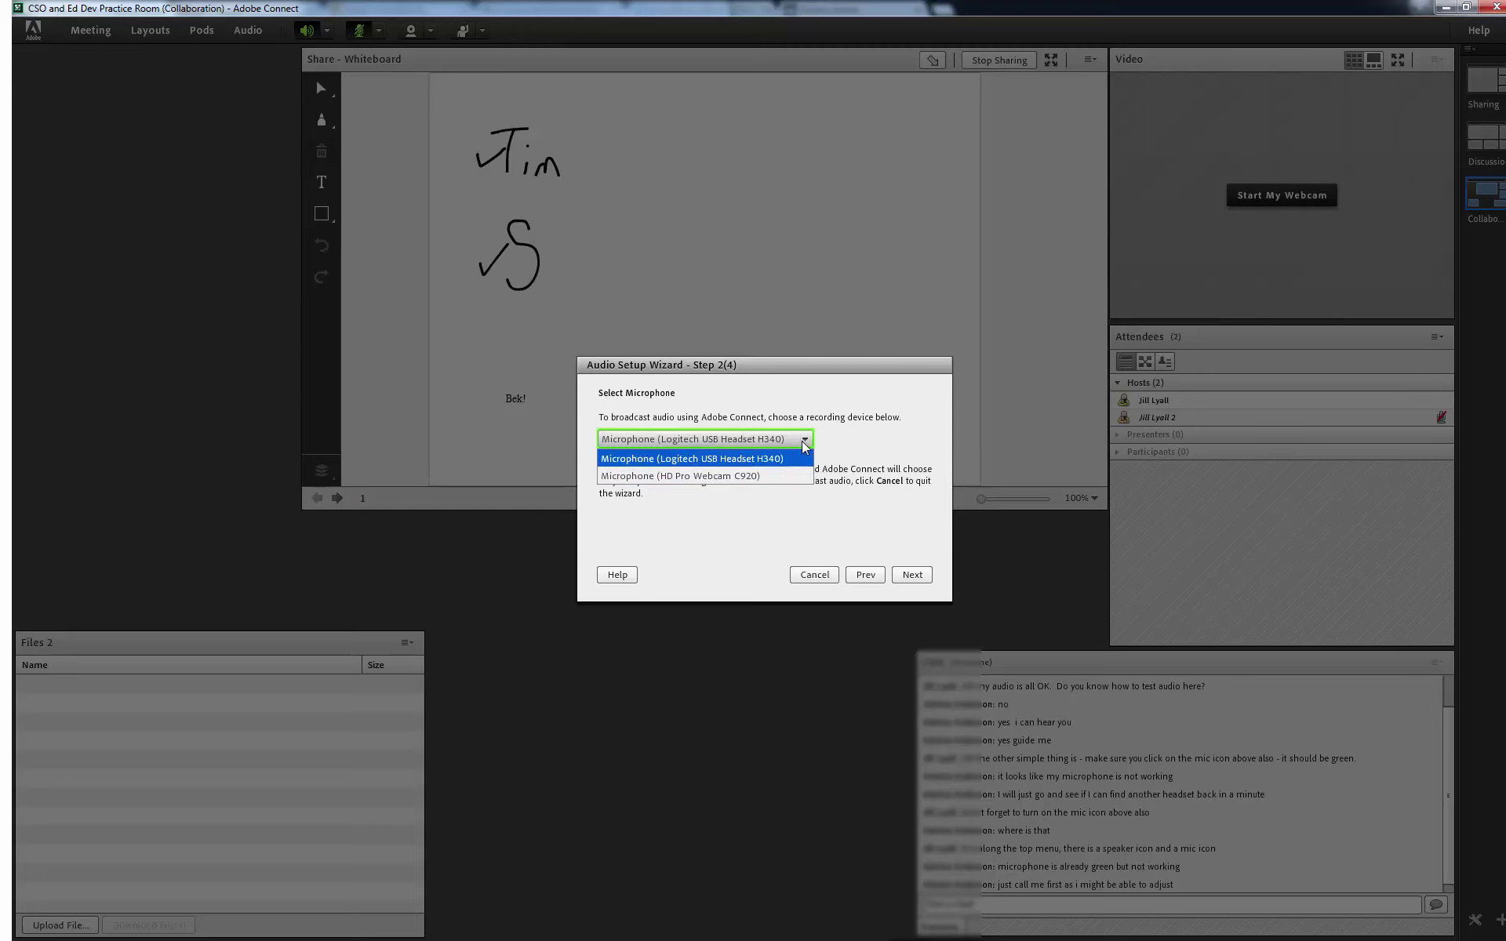
pyautogui.click(804, 443)
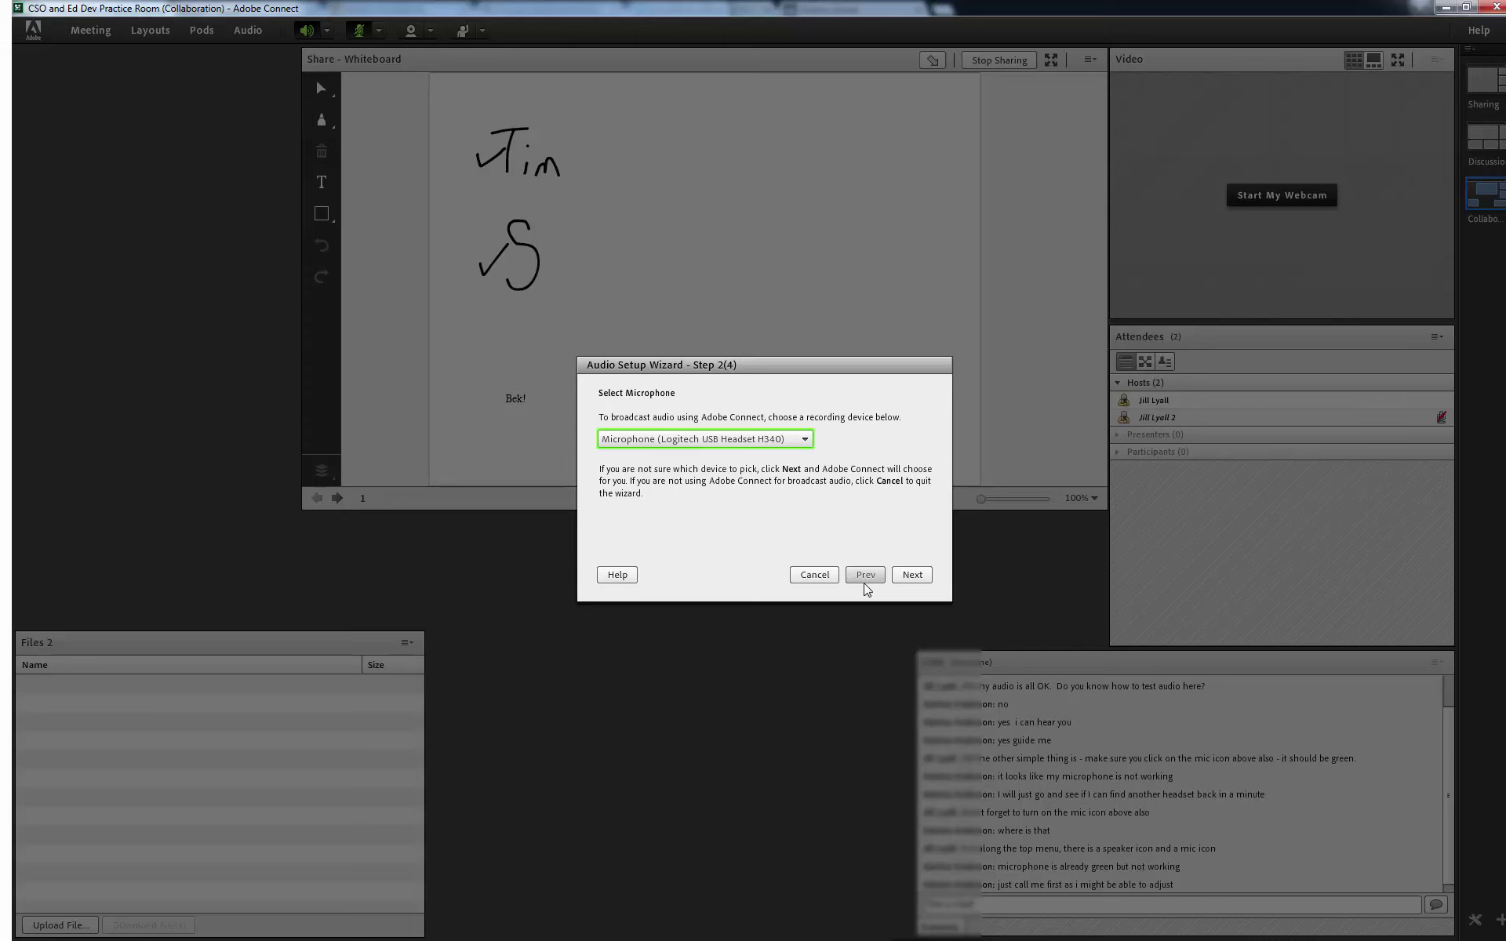
pyautogui.click(909, 576)
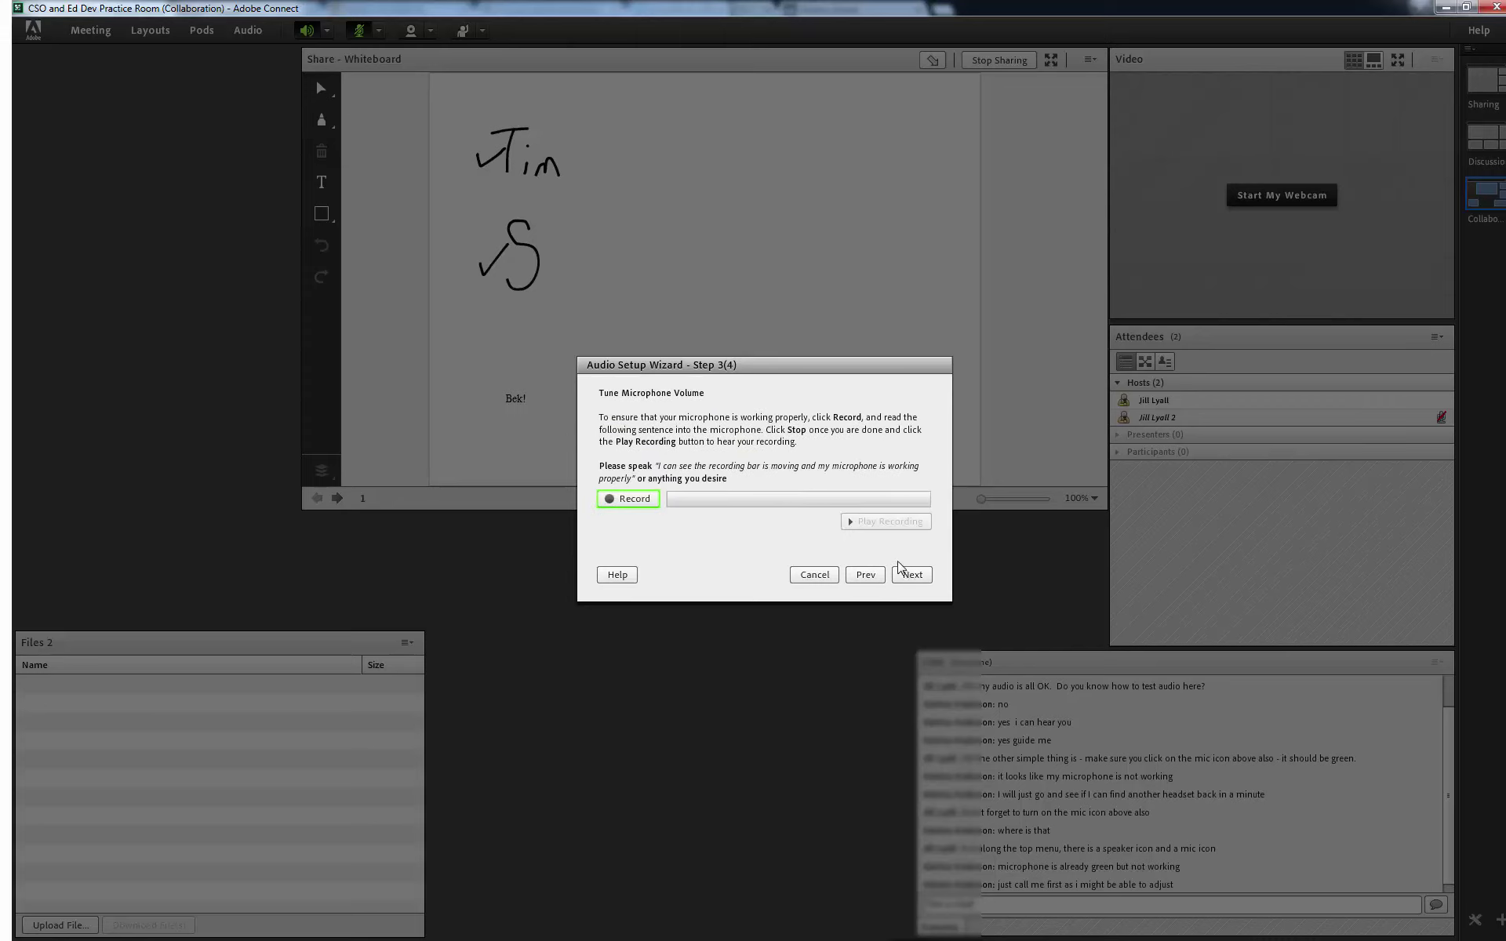
pyautogui.click(637, 502)
pyautogui.click(910, 575)
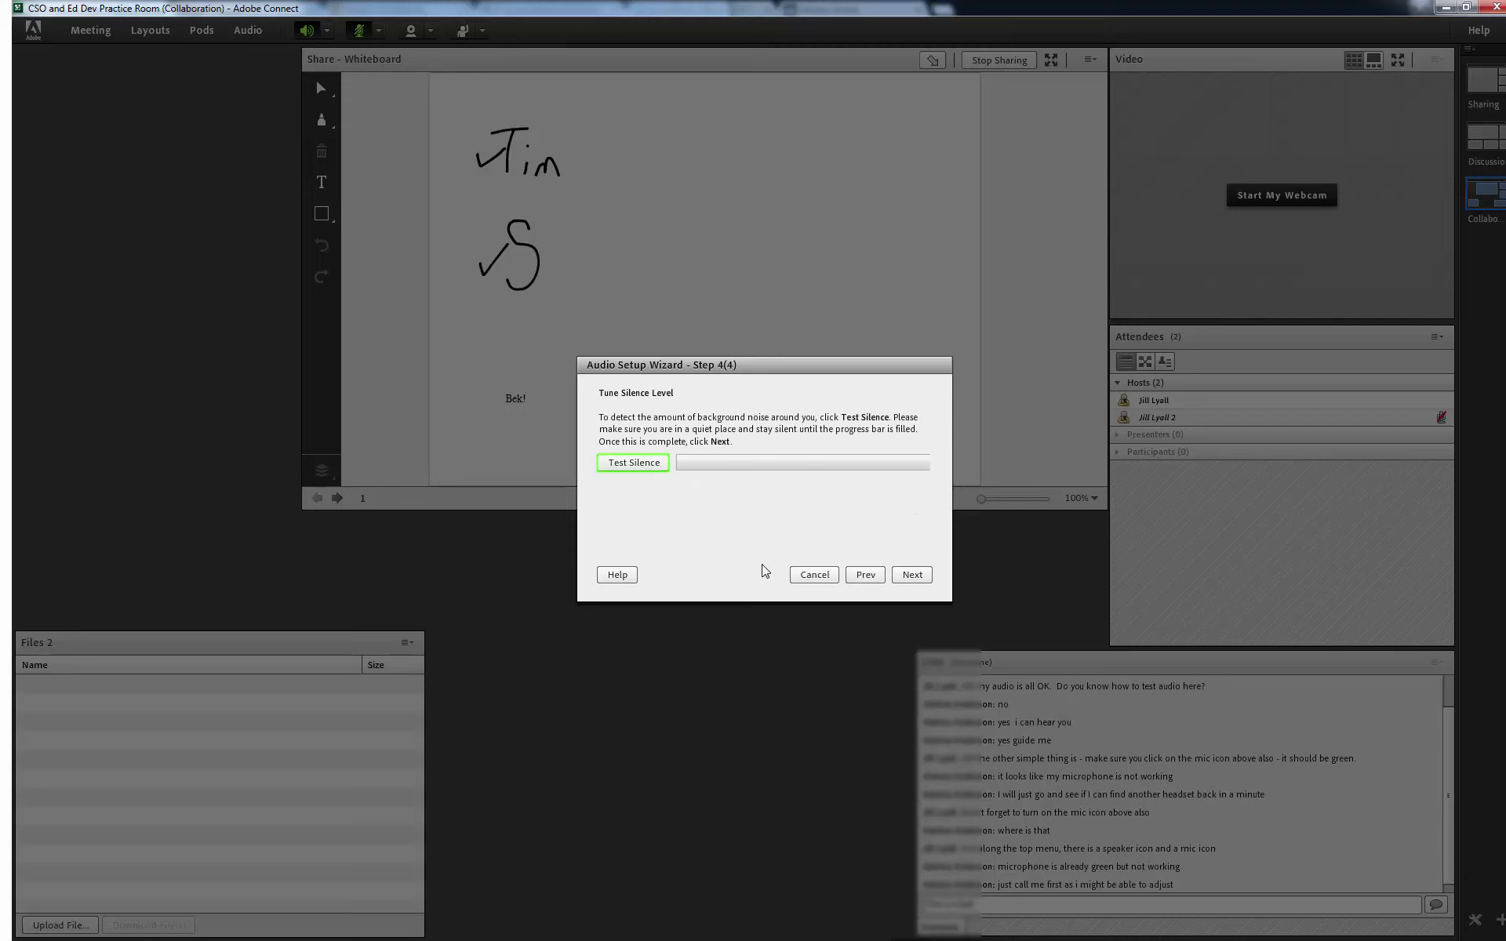
# Step: Run the background silence test and finish the Audio Setup Wizard
pyautogui.click(633, 463)
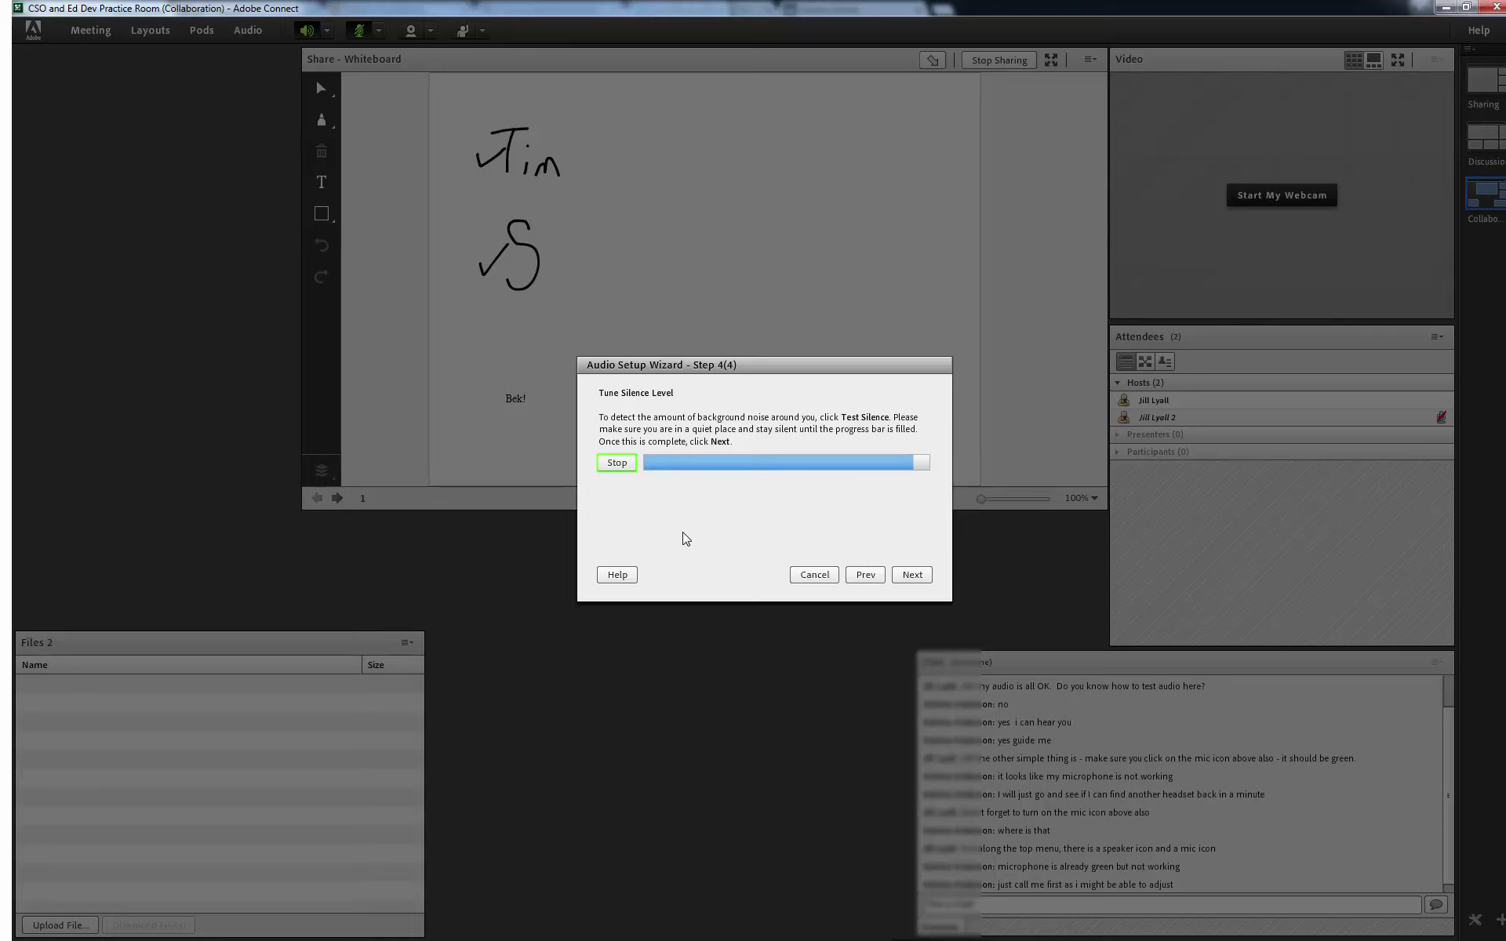
pyautogui.click(911, 575)
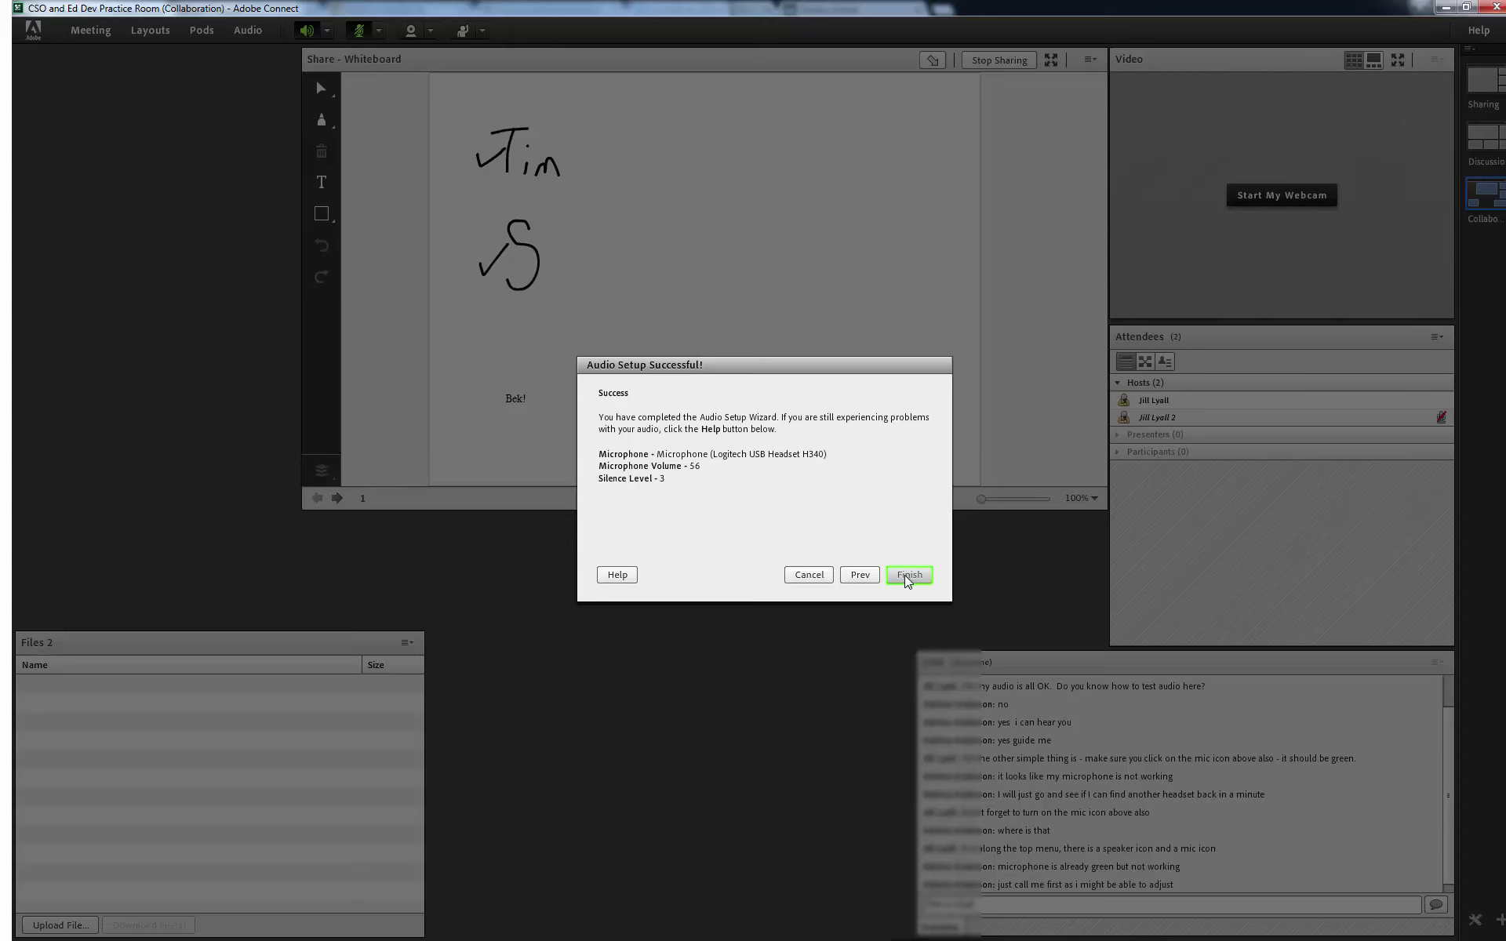
pyautogui.click(908, 577)
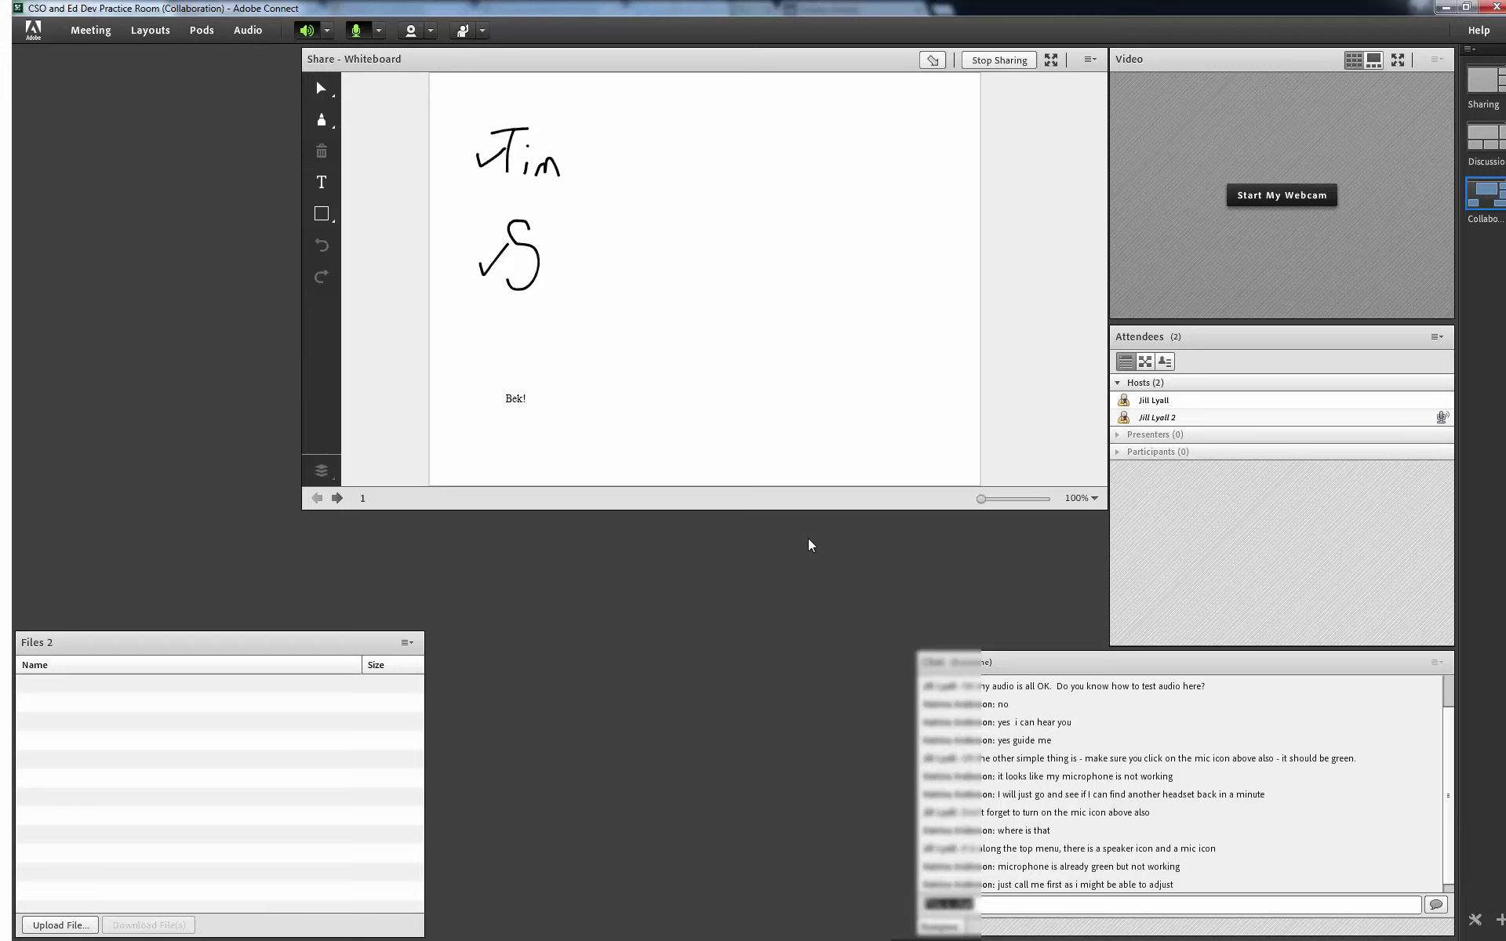
# Step: View the Discussion layout, switch to the Sharing layout and share SELT_Request_Form_4.1_prod.pdf from the share history
pyautogui.click(1482, 139)
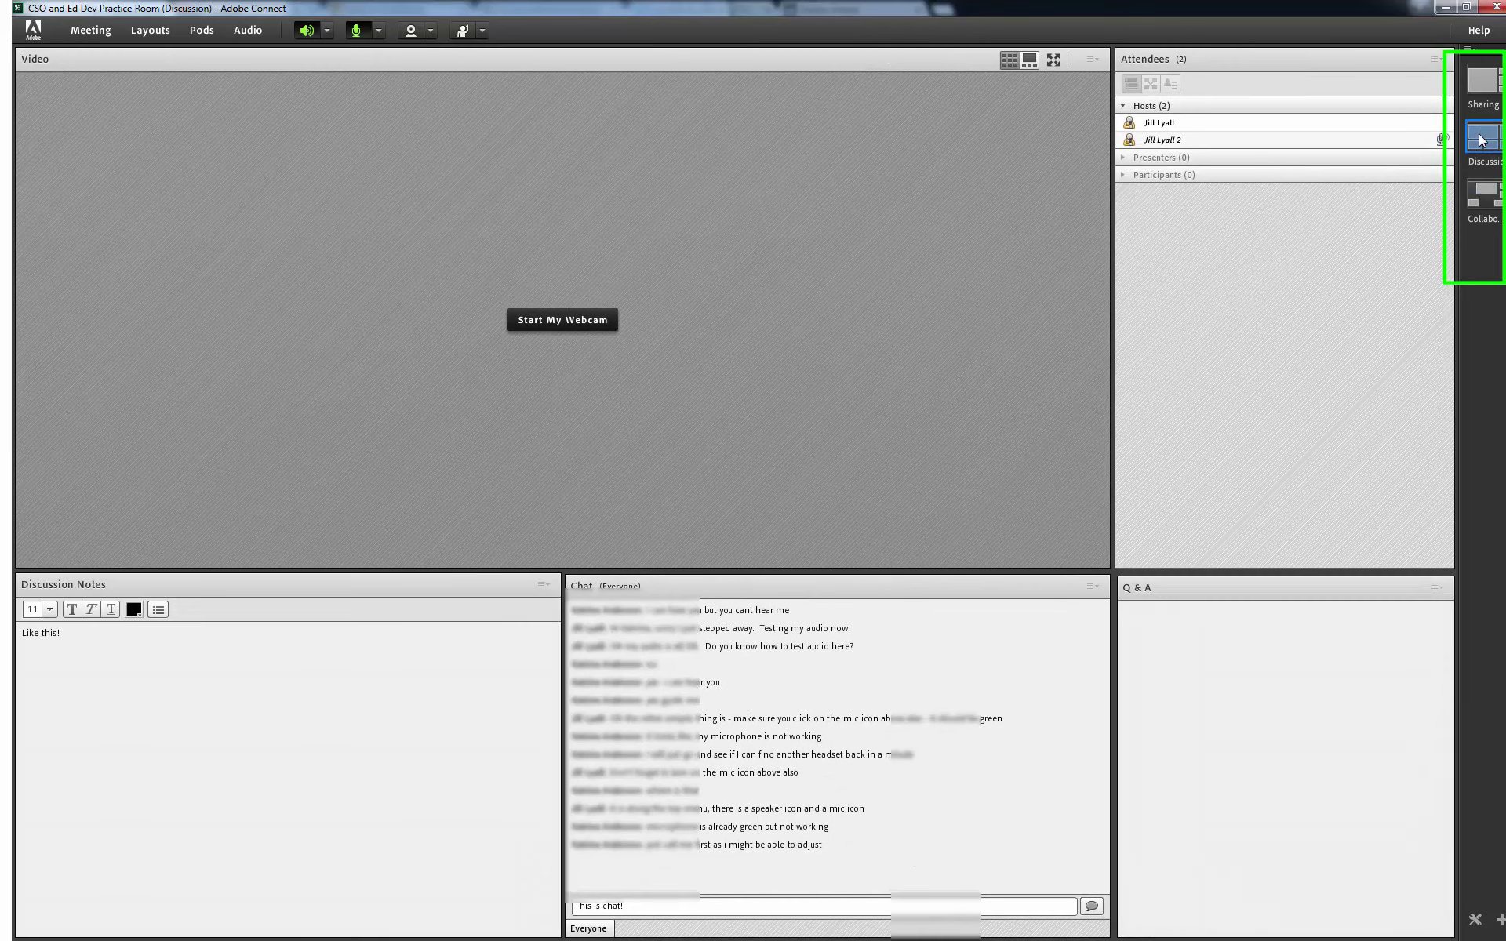
pyautogui.click(1479, 86)
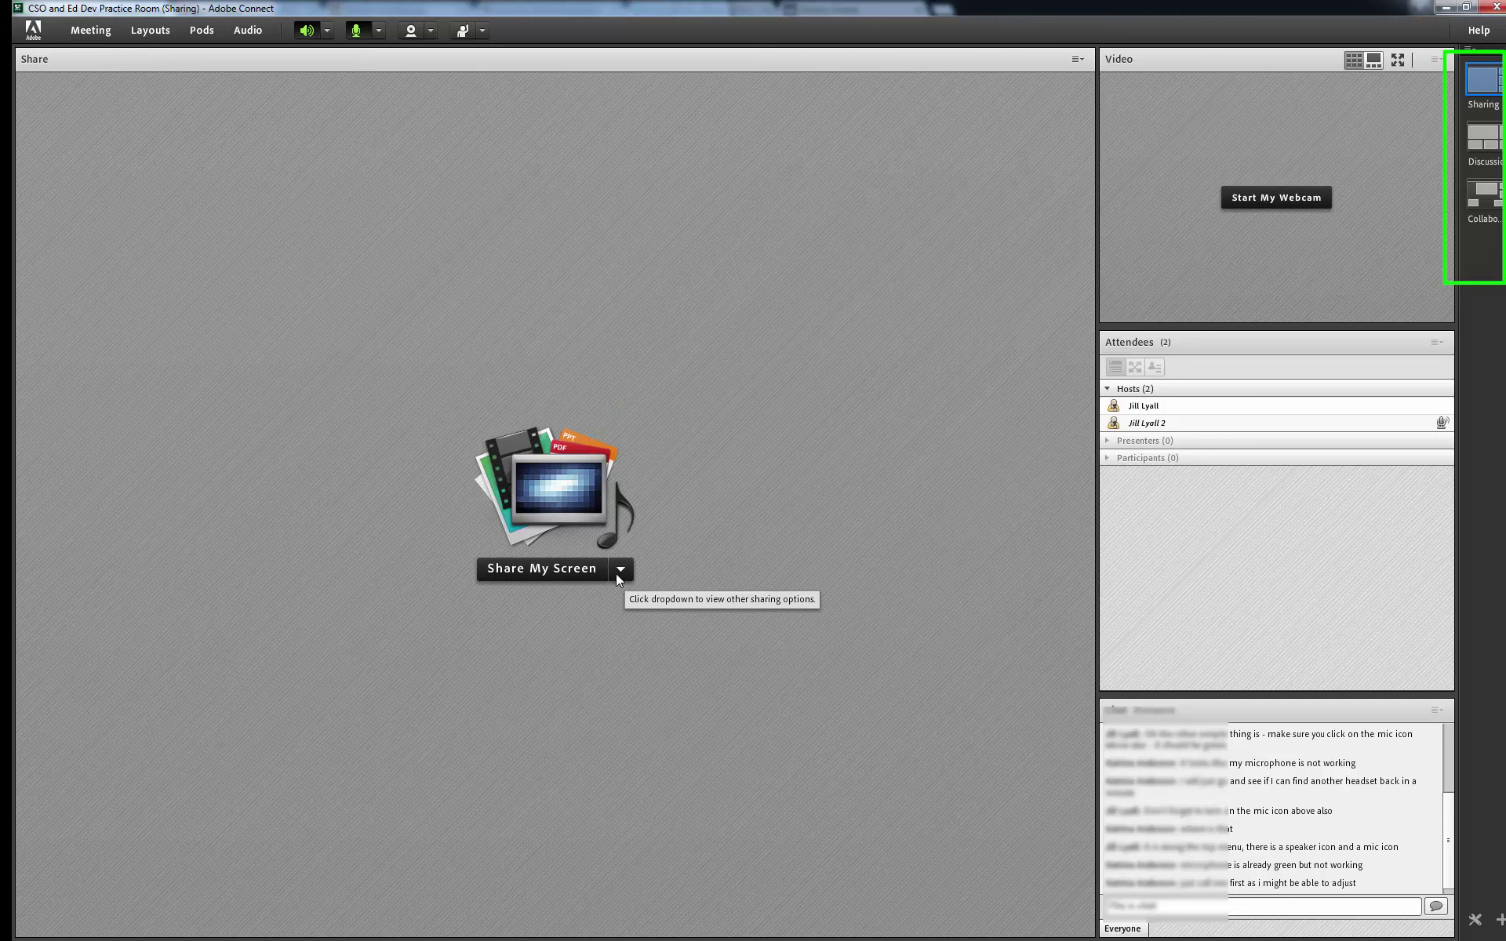
pyautogui.click(618, 574)
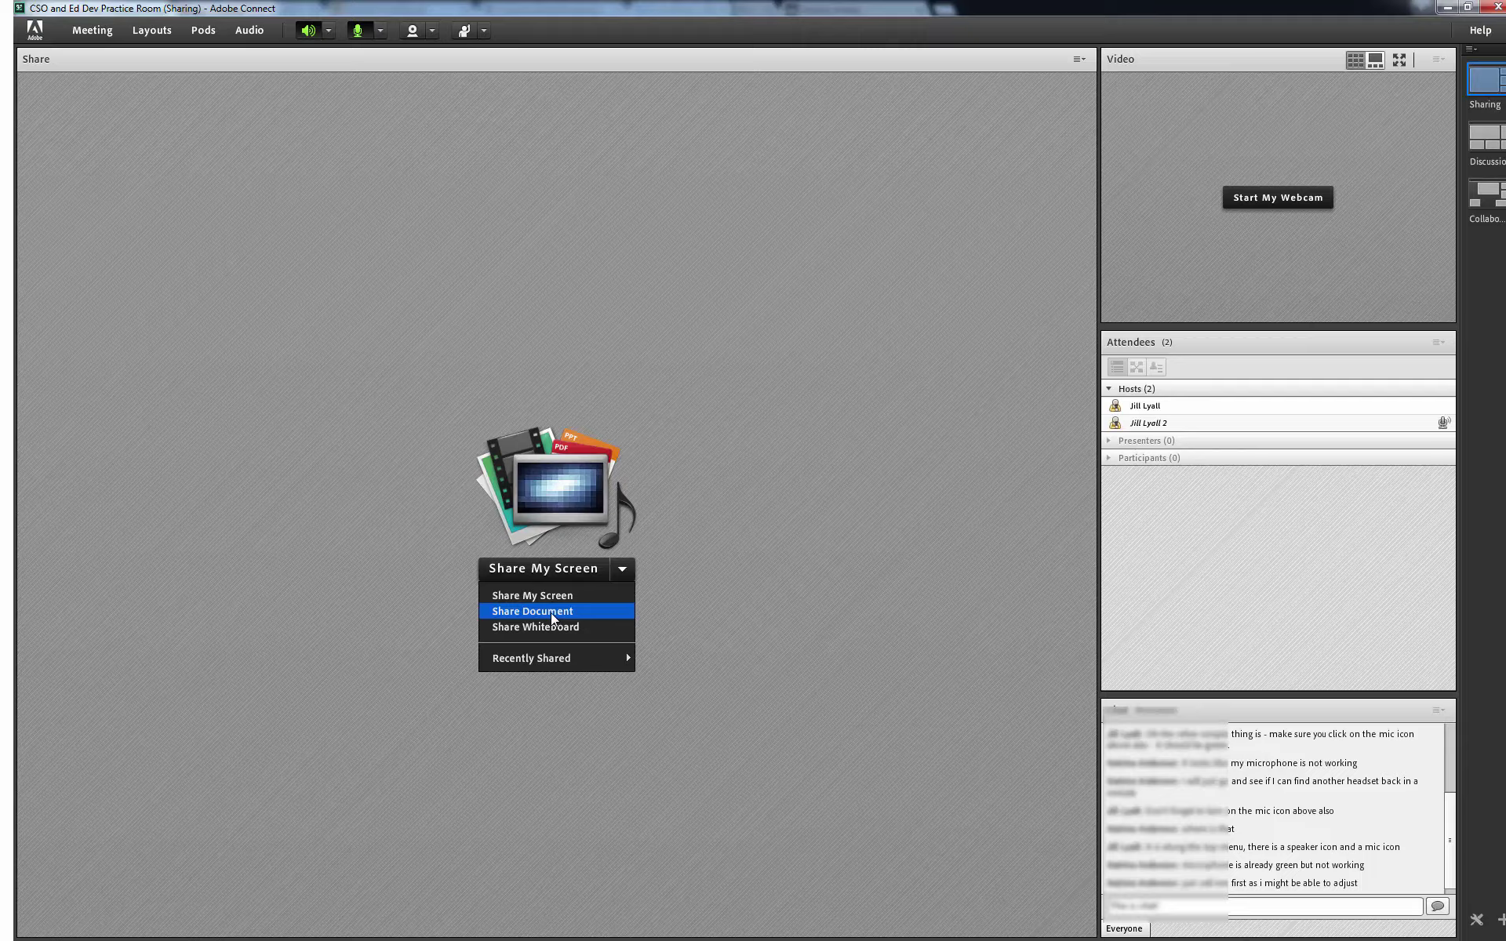
pyautogui.click(553, 613)
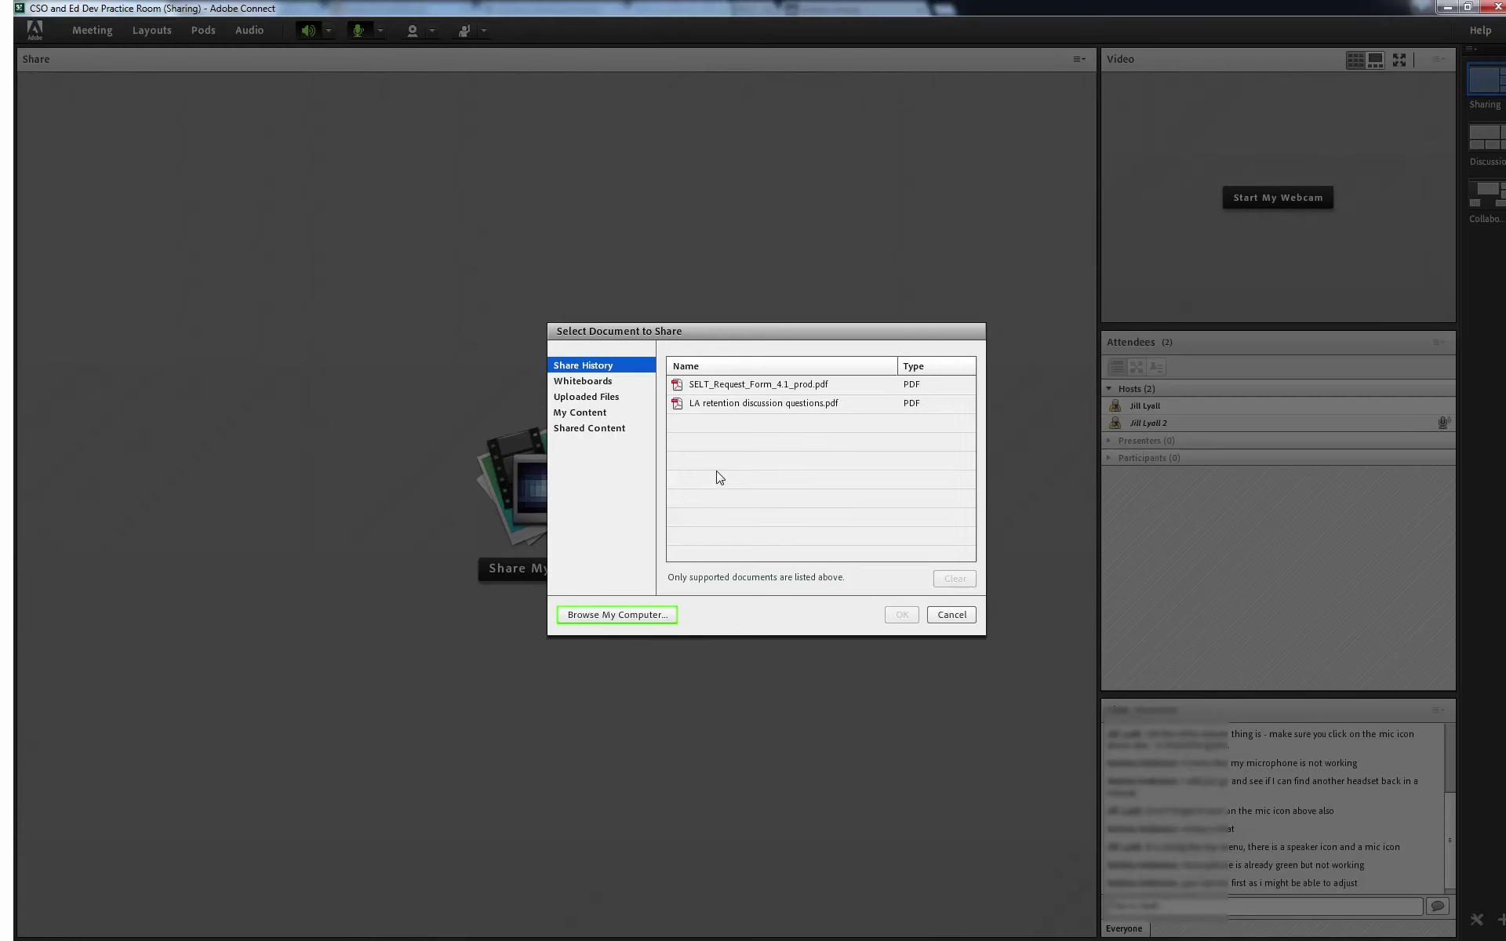
pyautogui.click(730, 386)
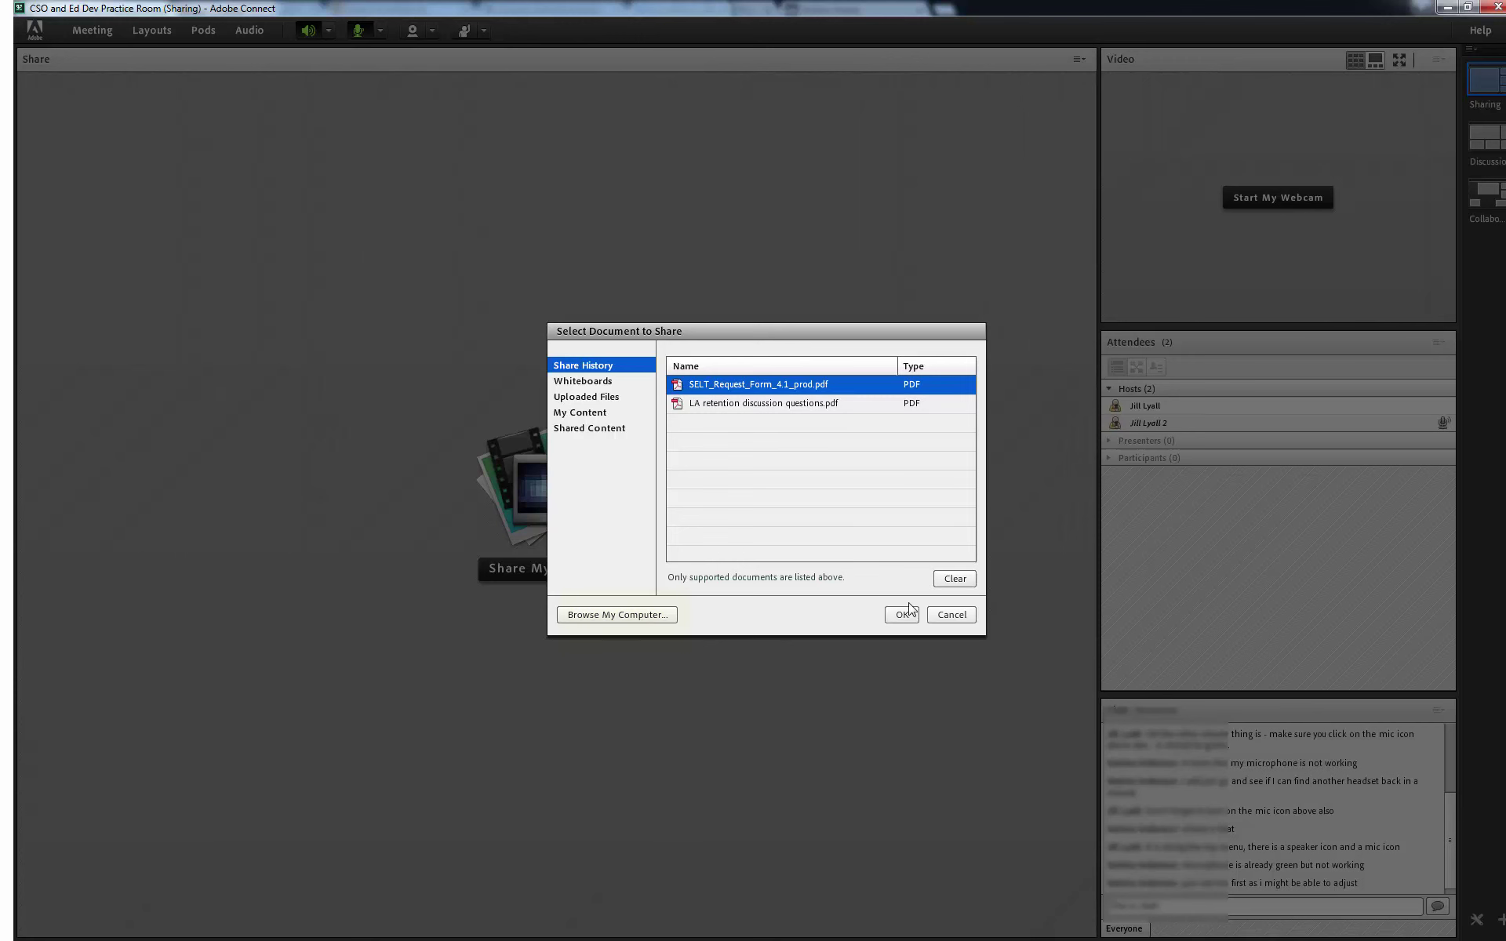
pyautogui.click(904, 616)
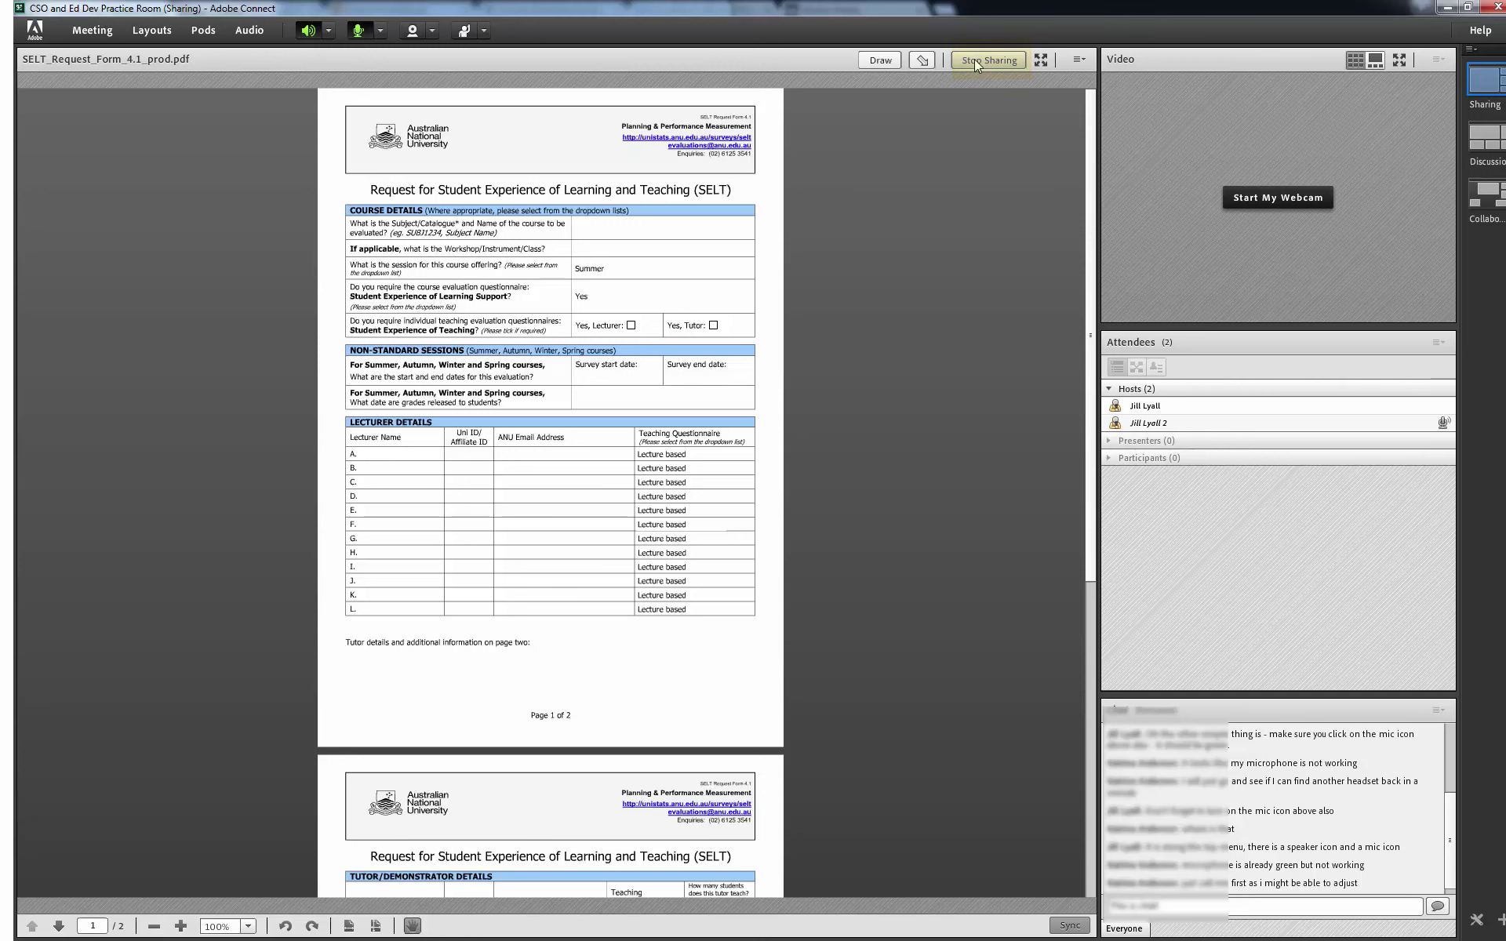
# Step: Stop sharing the PDF form and share a new whiteboard in its place
pyautogui.click(978, 65)
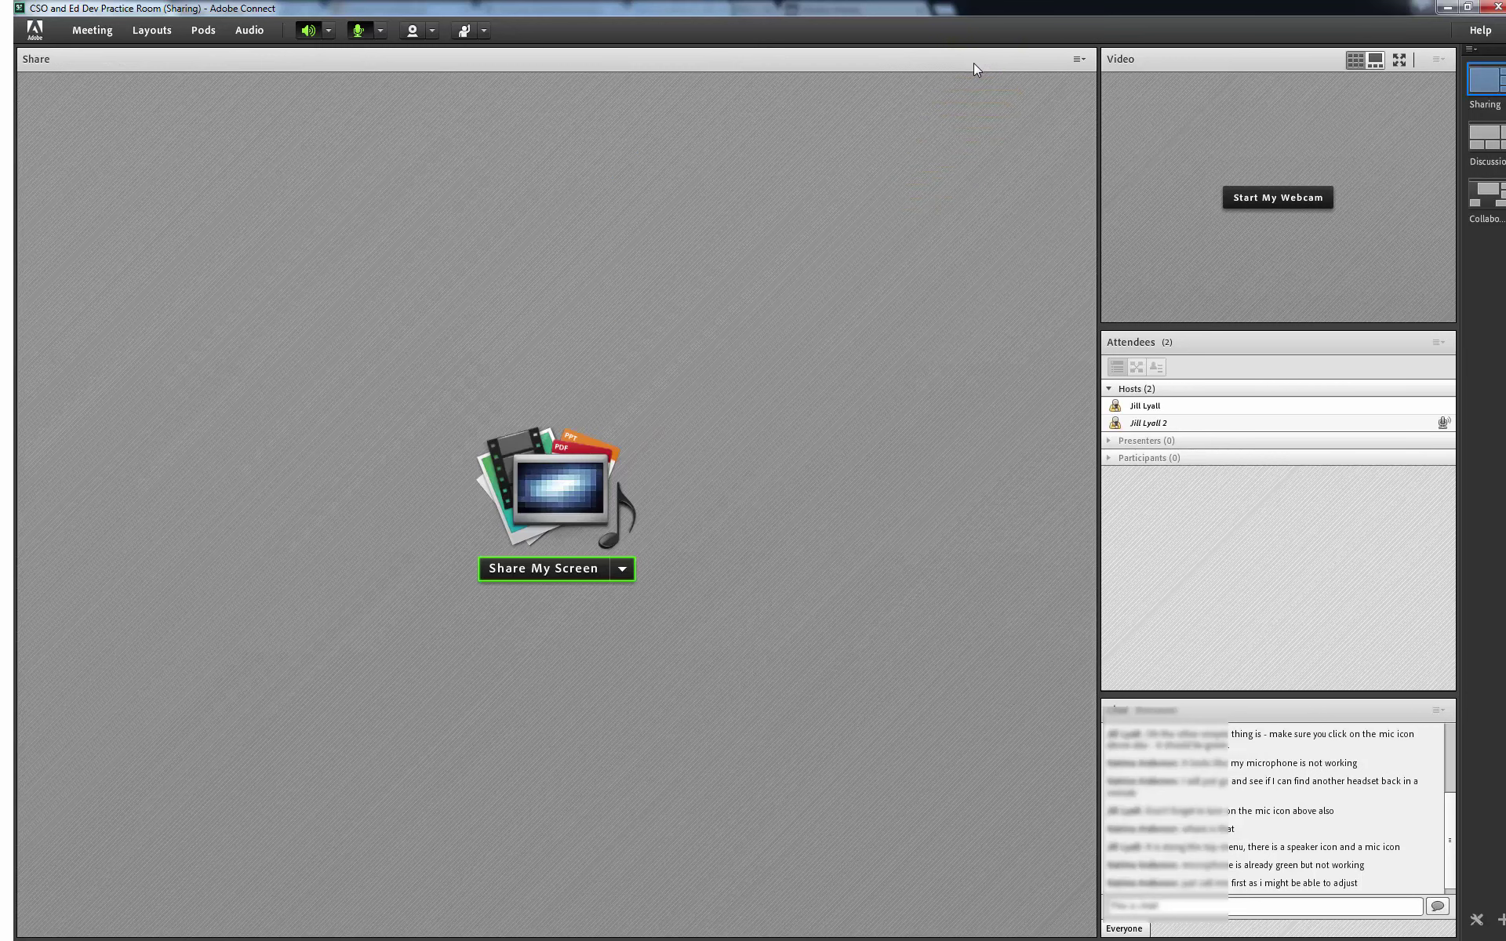
pyautogui.click(622, 571)
pyautogui.click(585, 633)
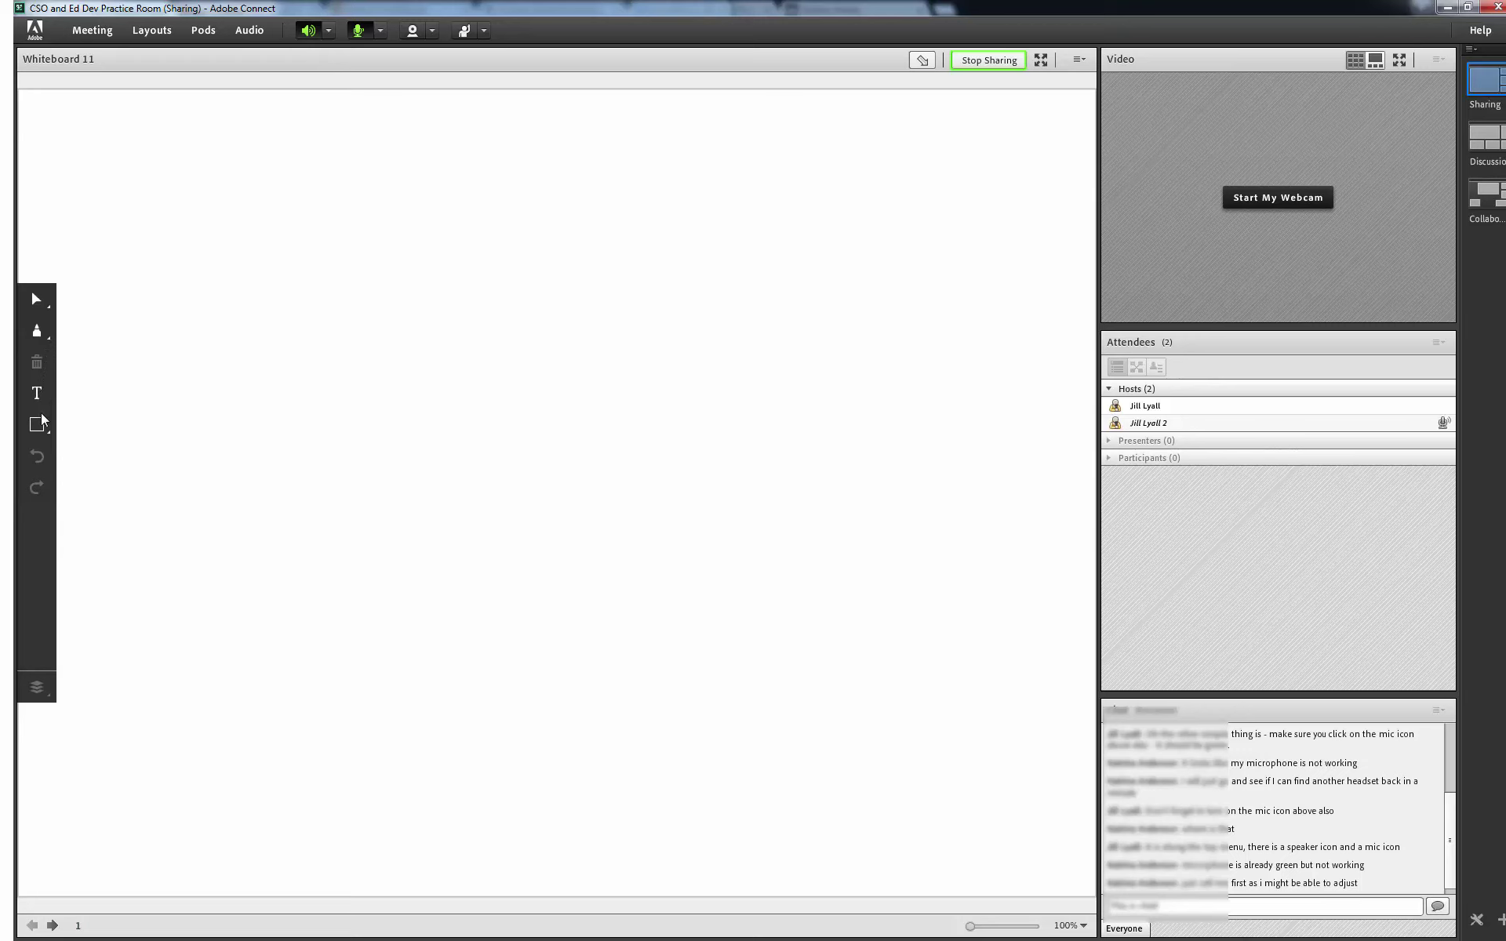
# Step: Add the text "type in here" to the upper-left area of the whiteboard
pyautogui.click(31, 384)
pyautogui.click(206, 342)
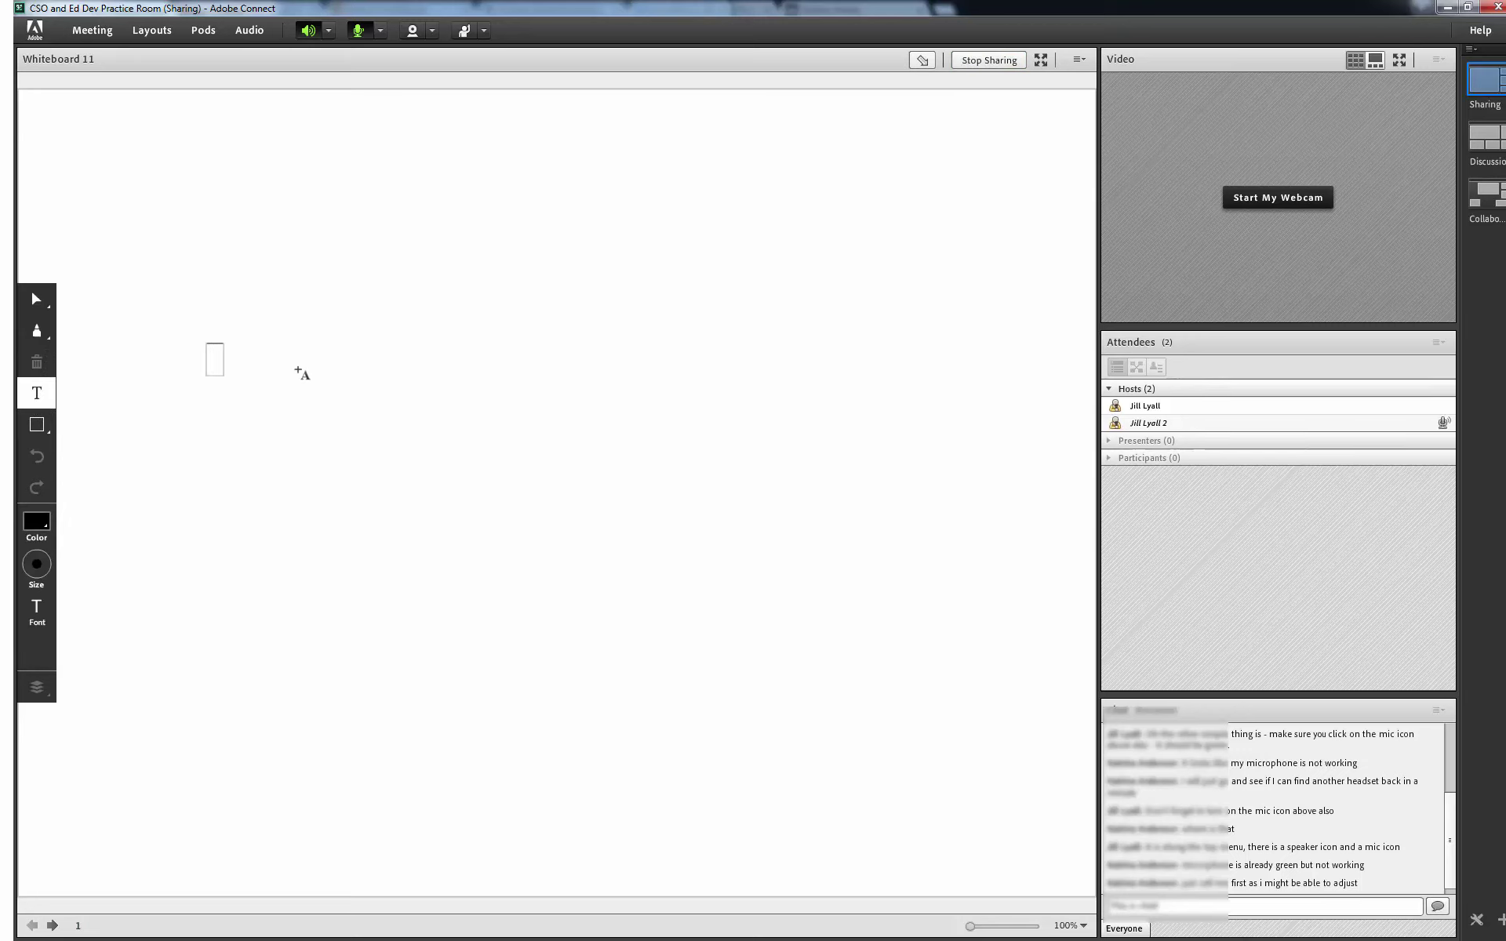
pyautogui.write('type in here')
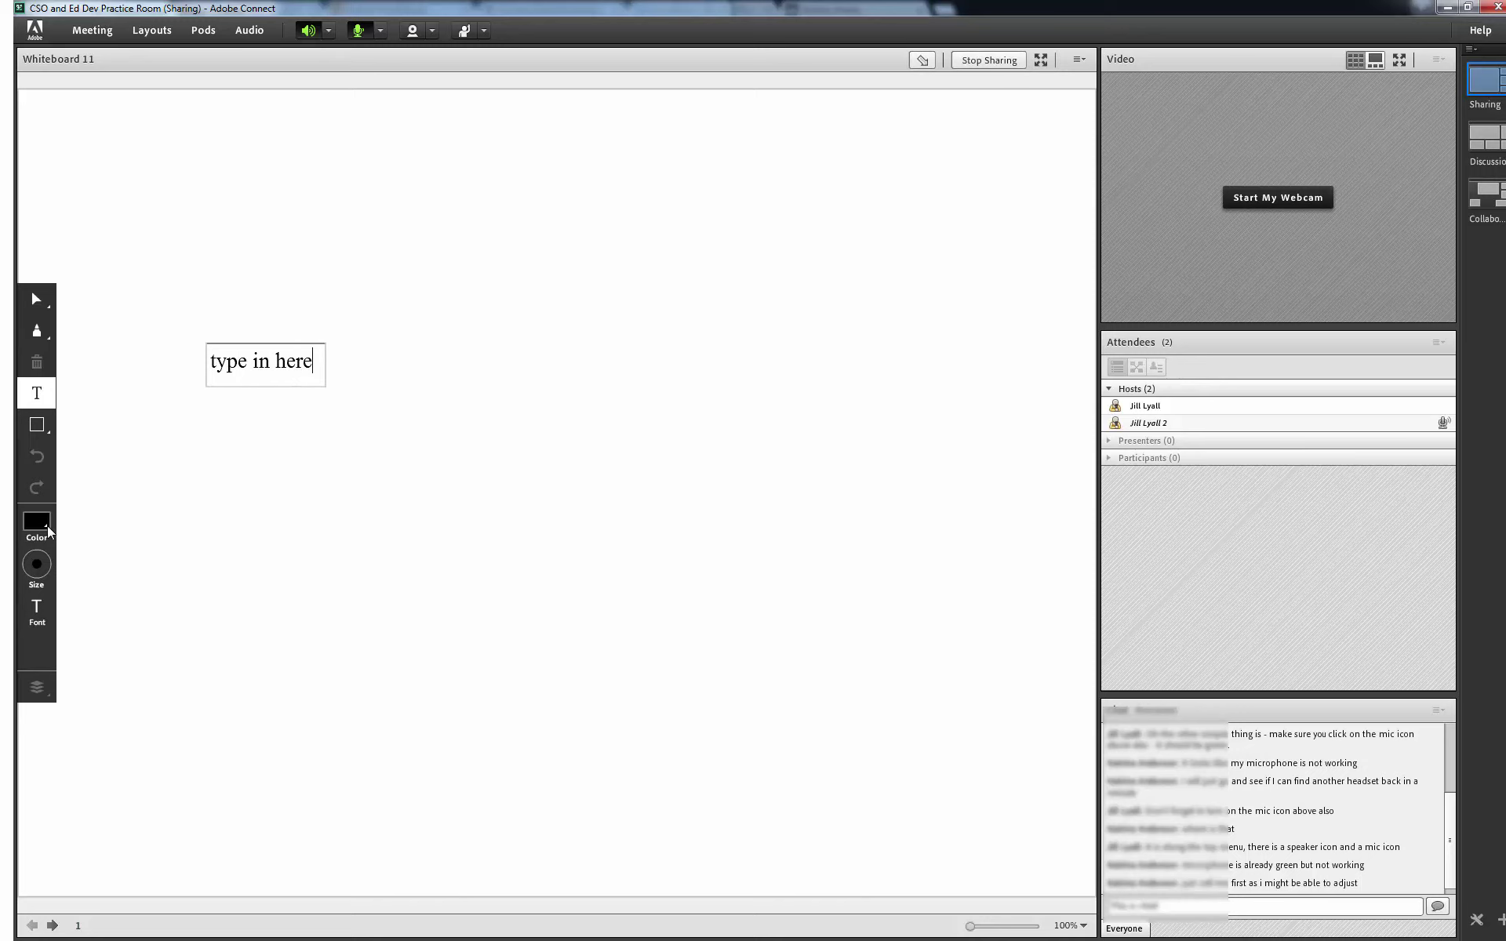
# Step: Draw several freehand strokes on the whiteboard in black and blue, including a rough blue circle, using different brush tools
pyautogui.click(45, 337)
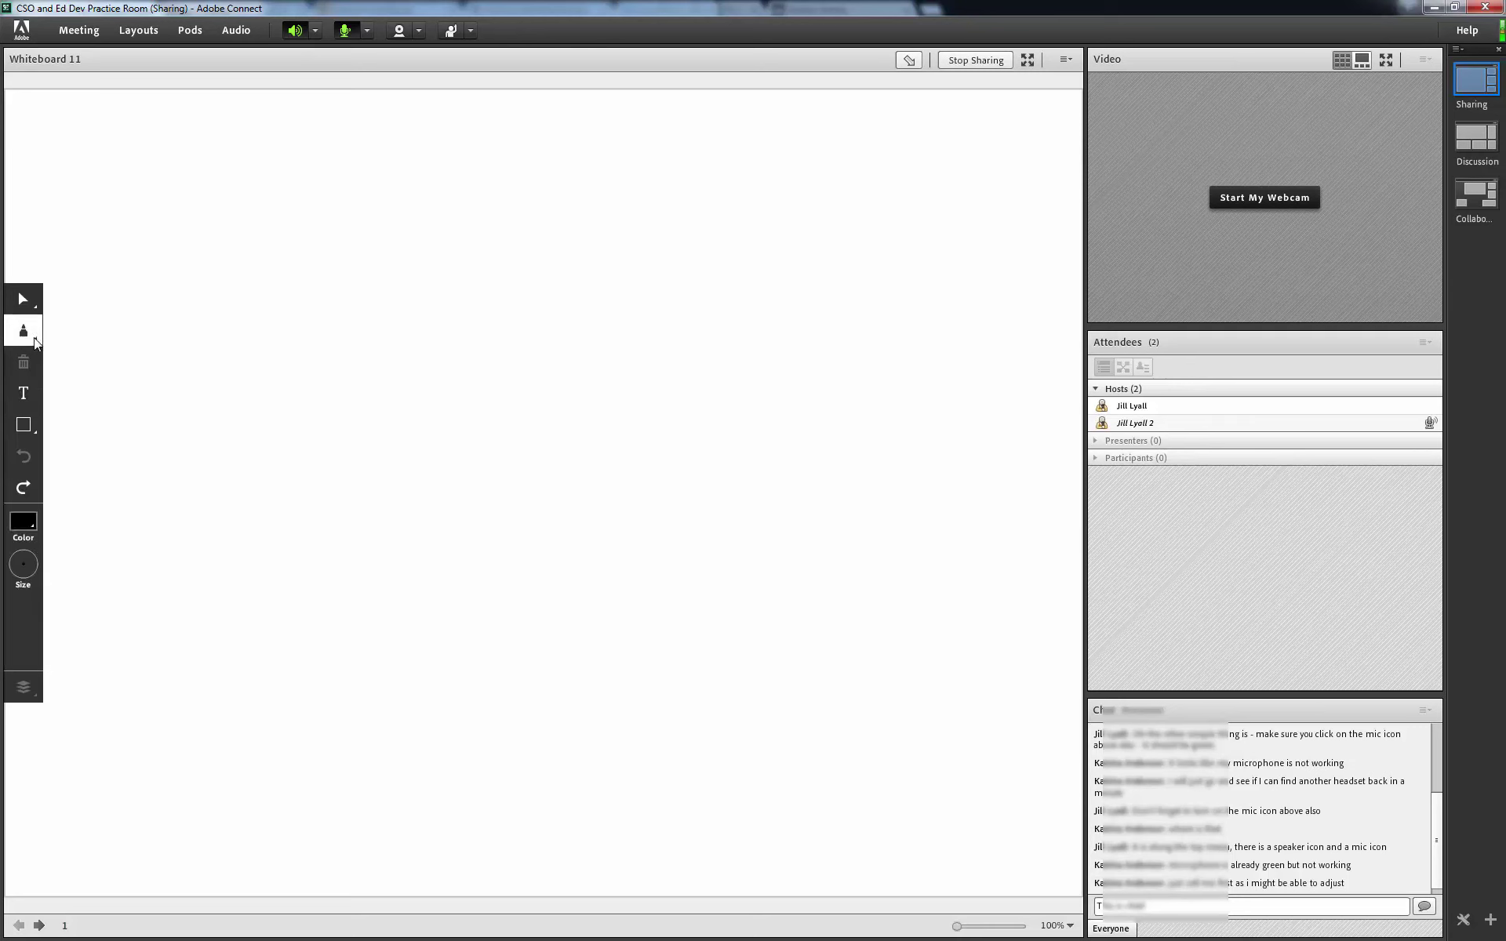
pyautogui.click(39, 344)
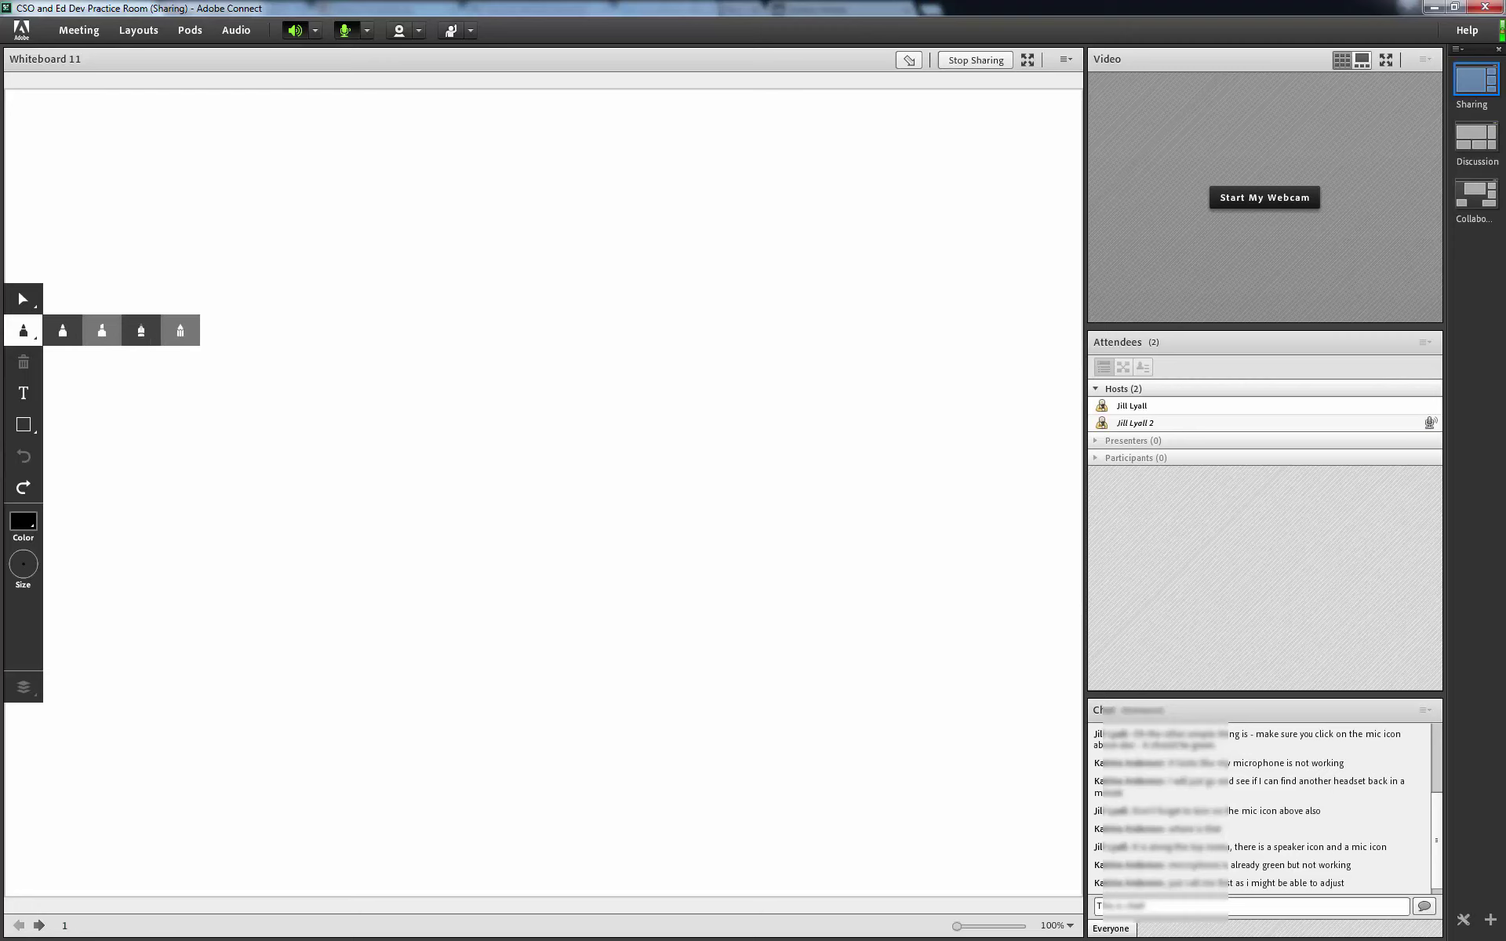
pyautogui.click(143, 336)
pyautogui.moveTo(345, 316)
pyautogui.mouseDown()
pyautogui.moveTo(328, 321)
pyautogui.moveTo(303, 397)
pyautogui.moveTo(407, 473)
pyautogui.moveTo(460, 374)
pyautogui.moveTo(376, 302)
pyautogui.moveTo(350, 309)
pyautogui.moveTo(334, 383)
pyautogui.mouseUp()
# Step: Delete the black stroke, the blue circle and the remaining freehand strokes from the whiteboard one by one
pyautogui.click(135, 366)
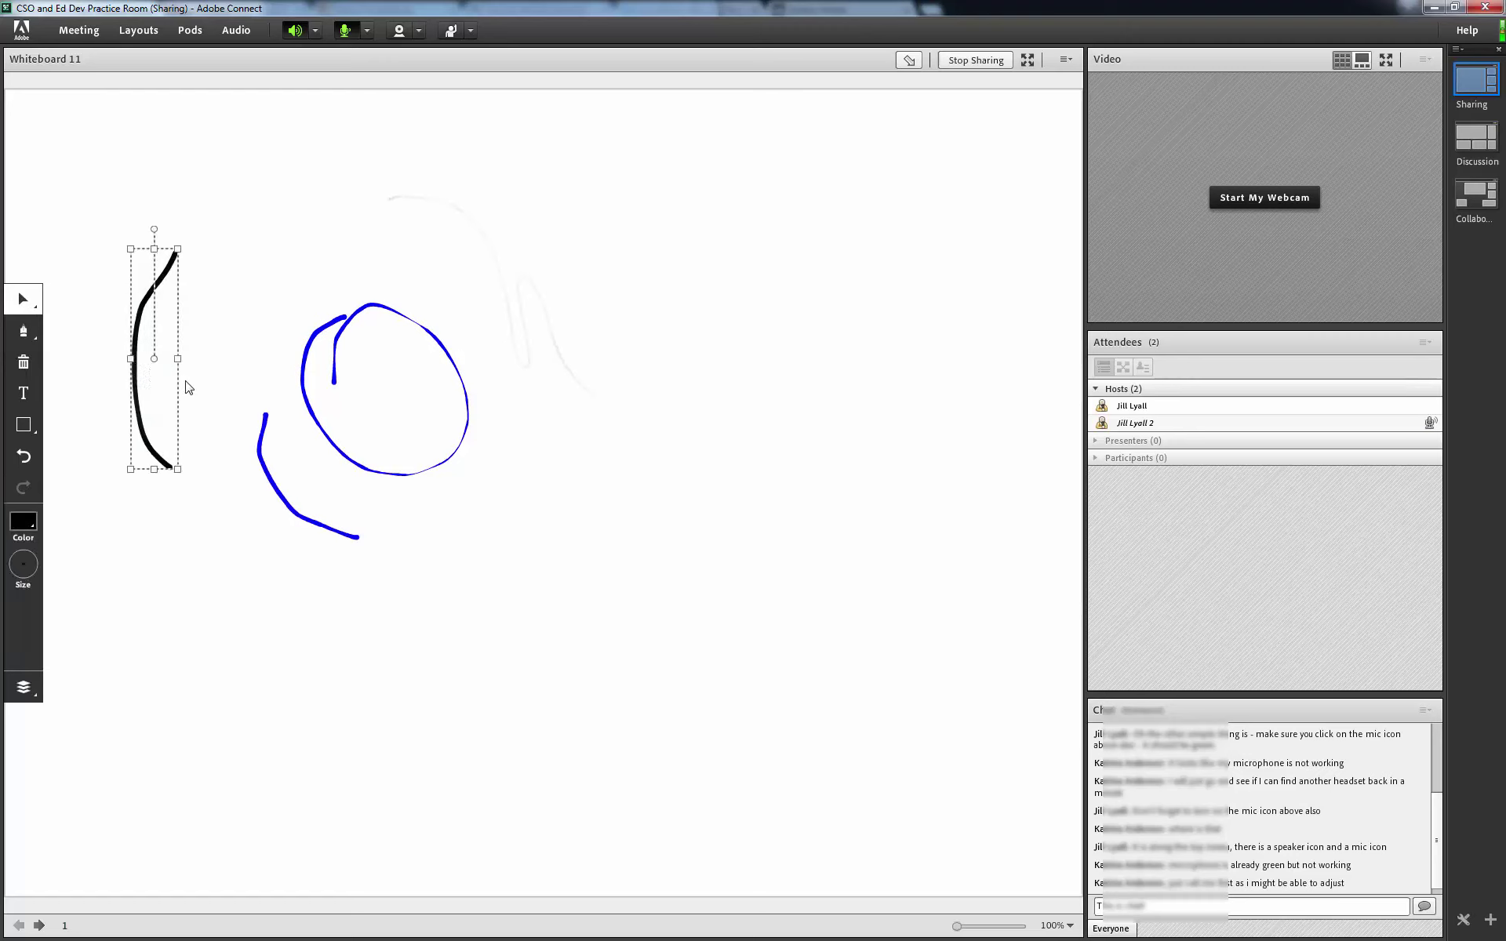
pyautogui.press('Delete')
pyautogui.click(343, 346)
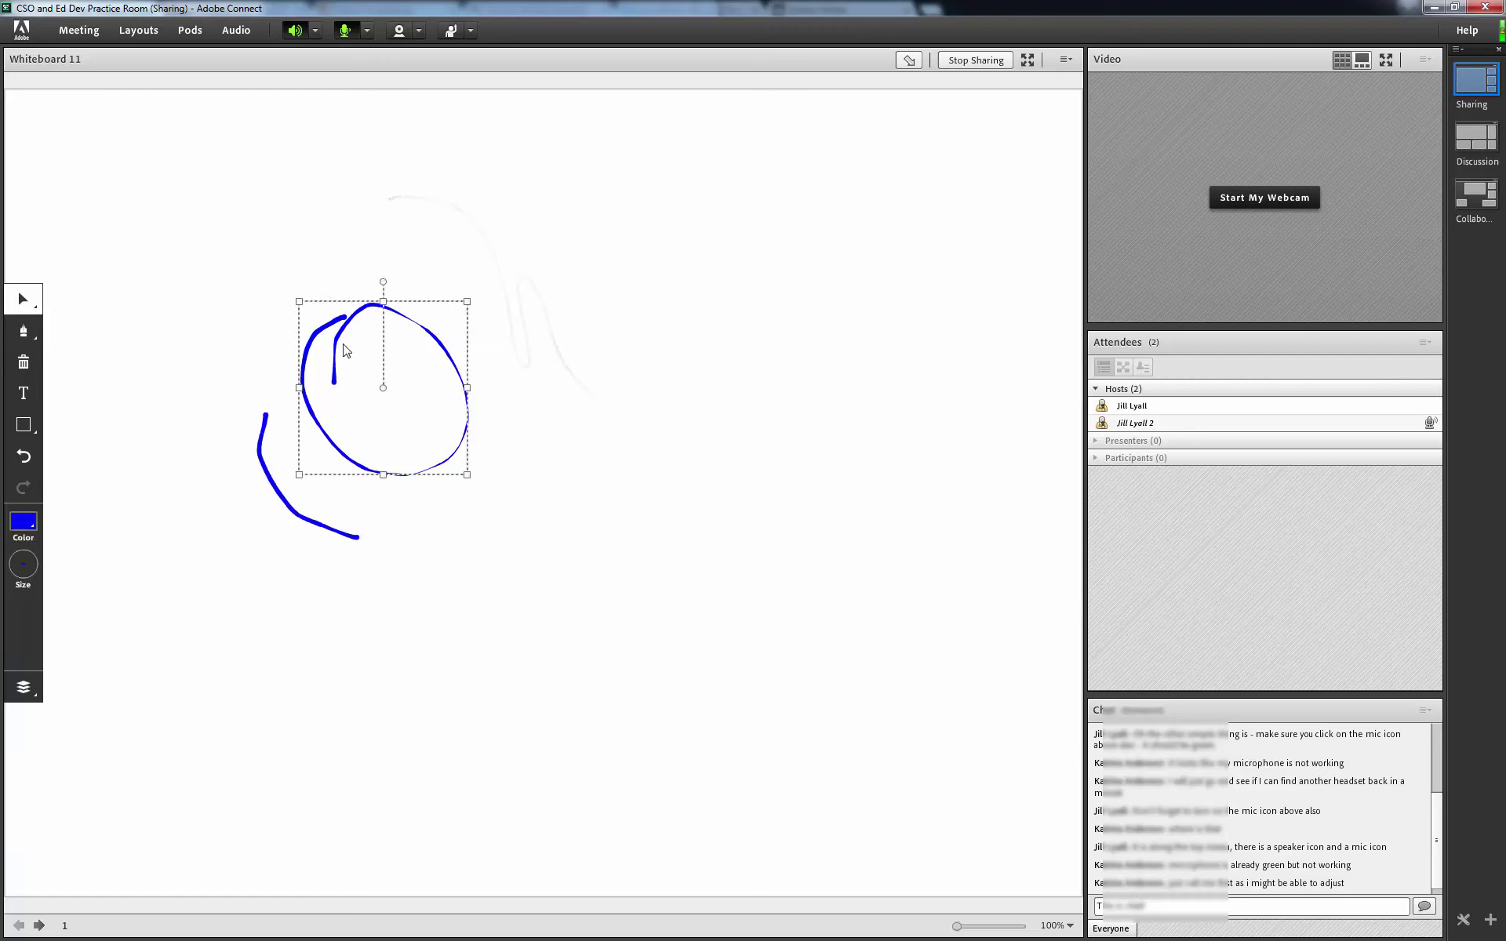
pyautogui.press('Delete')
pyautogui.click(265, 443)
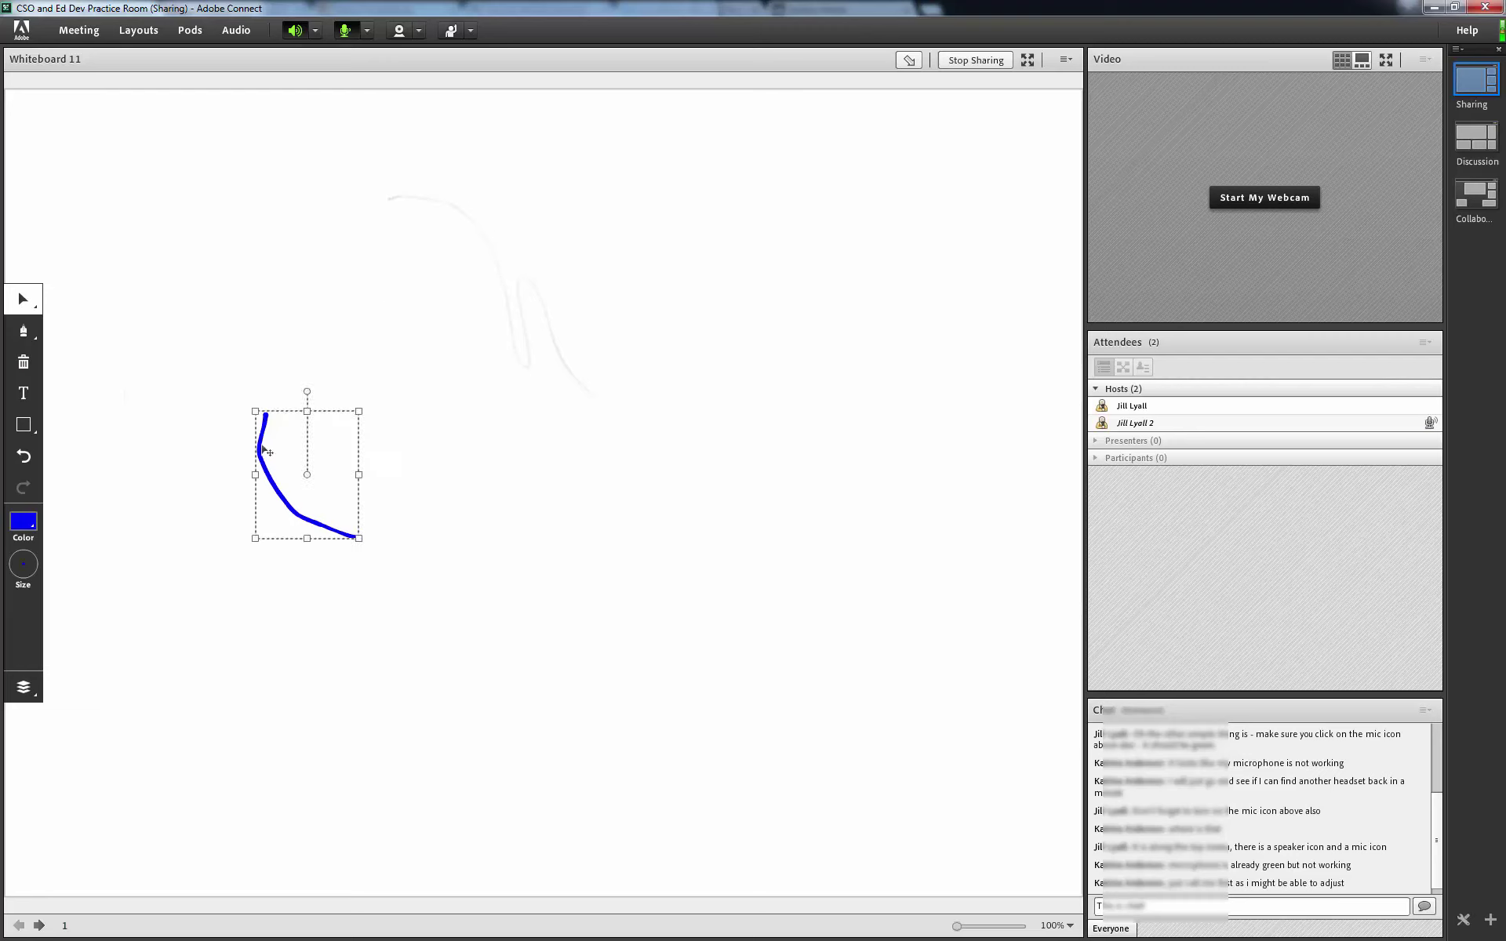
pyautogui.press('Delete')
pyautogui.click(510, 296)
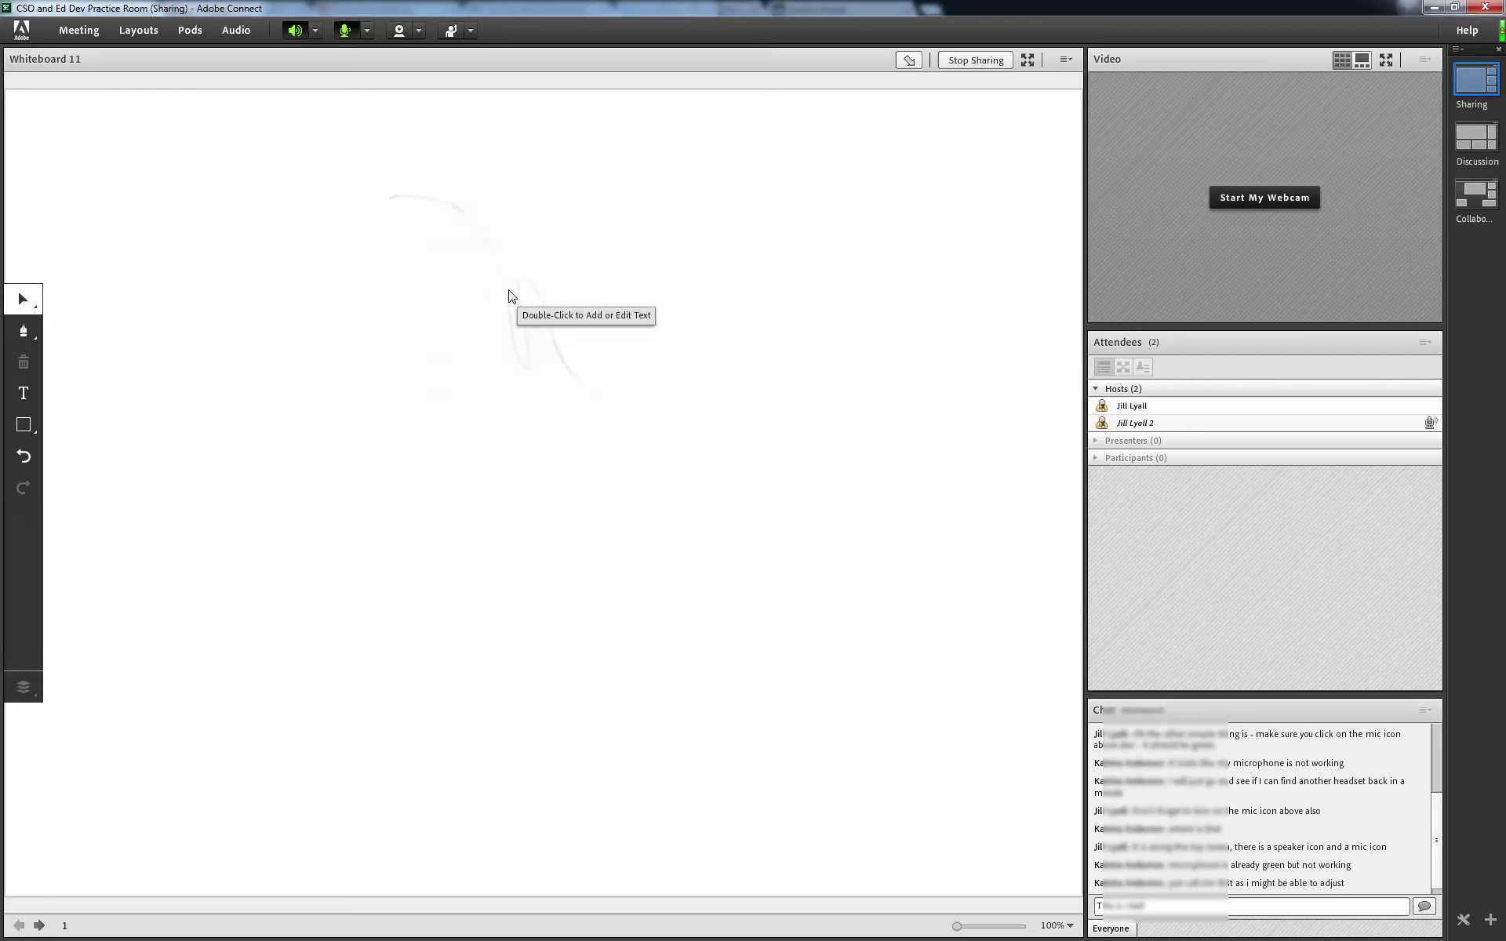
pyautogui.press('Delete')
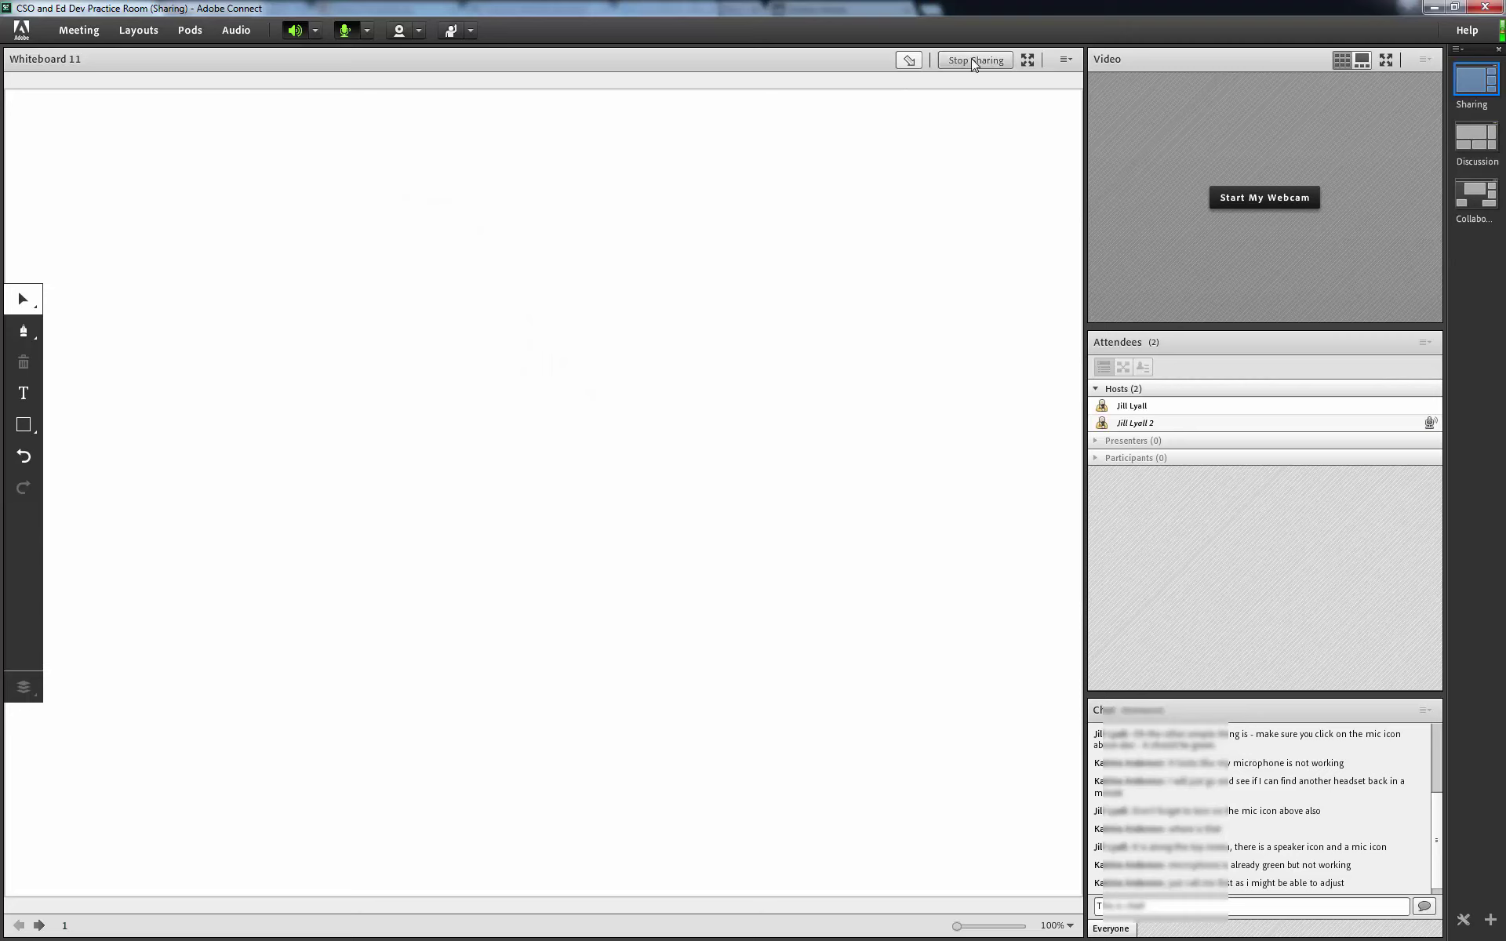
# Step: Turn on the presentation pointer and move its green arrow from the whiteboard's centre towards the upper left
pyautogui.click(909, 62)
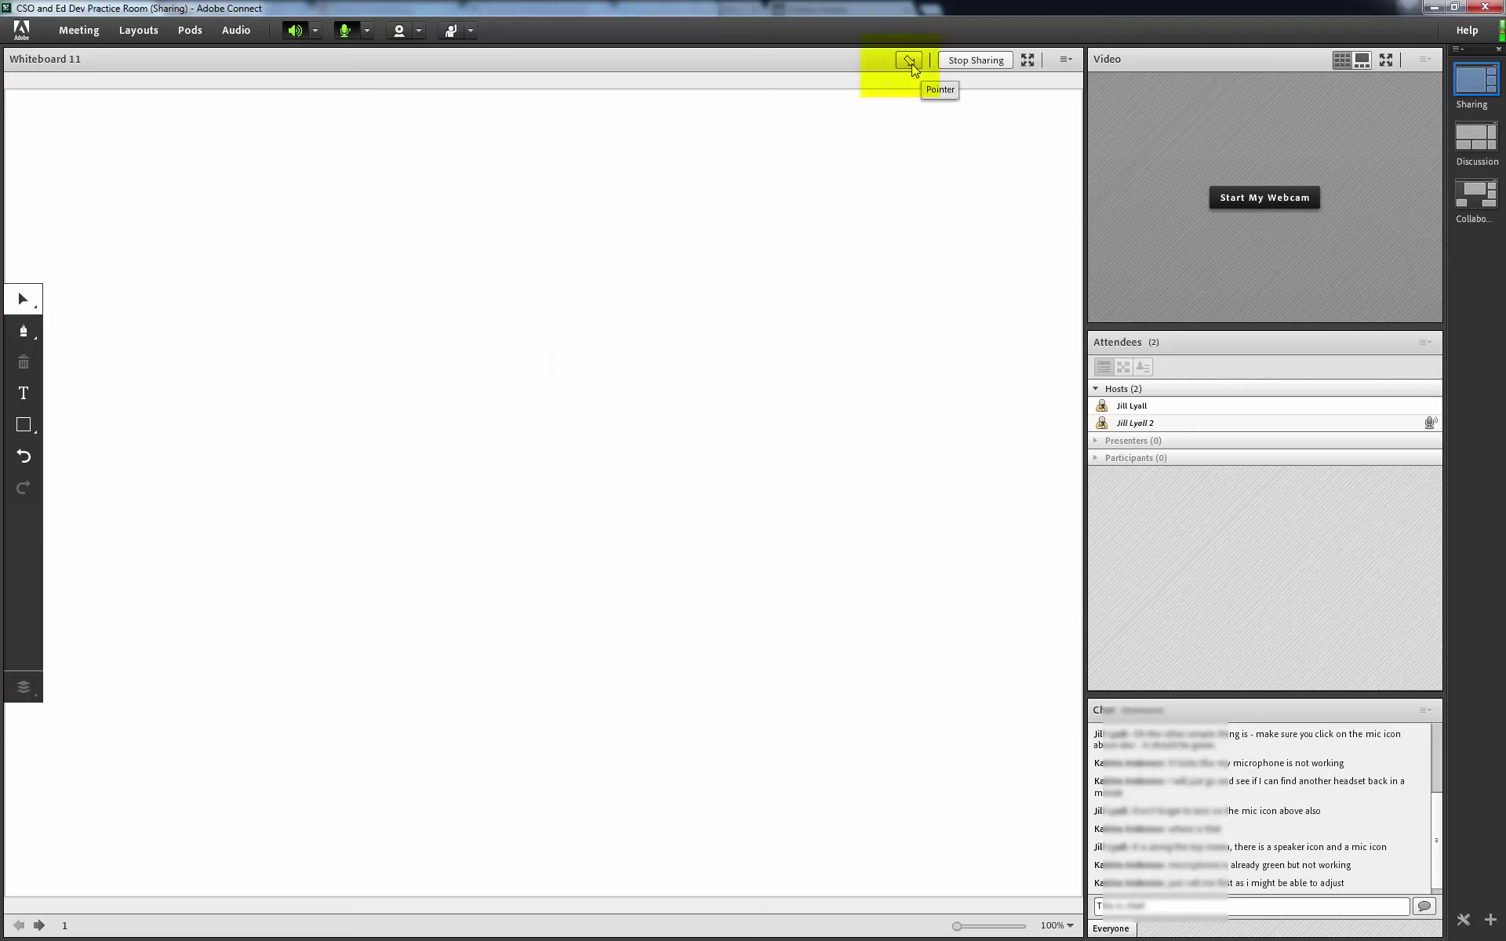
pyautogui.click(910, 61)
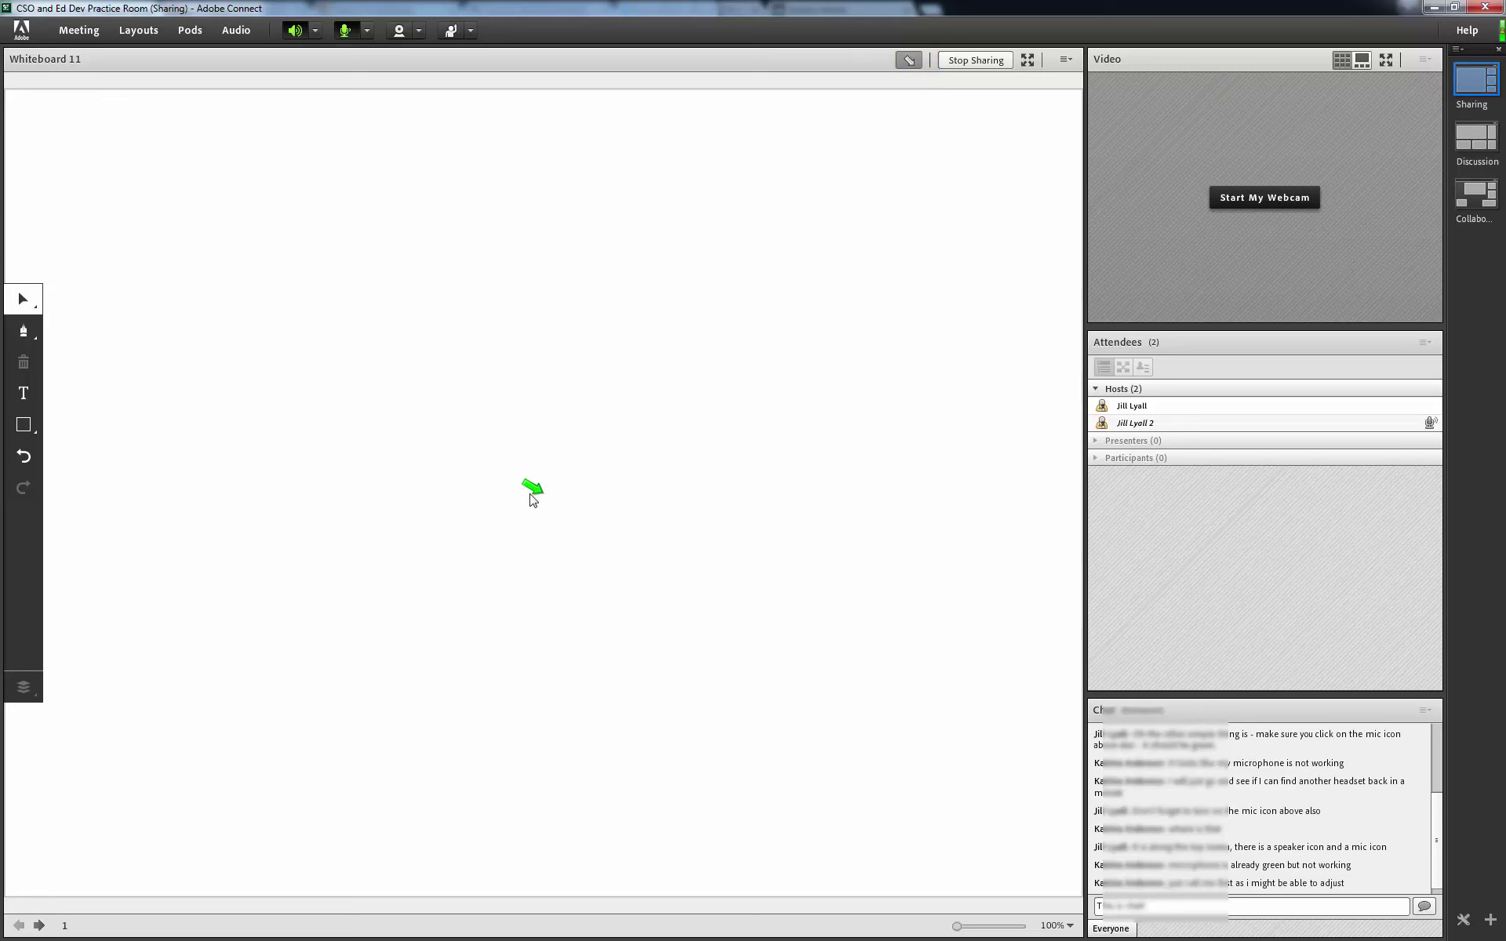
pyautogui.moveTo(533, 488); pyautogui.dragTo(287, 321)
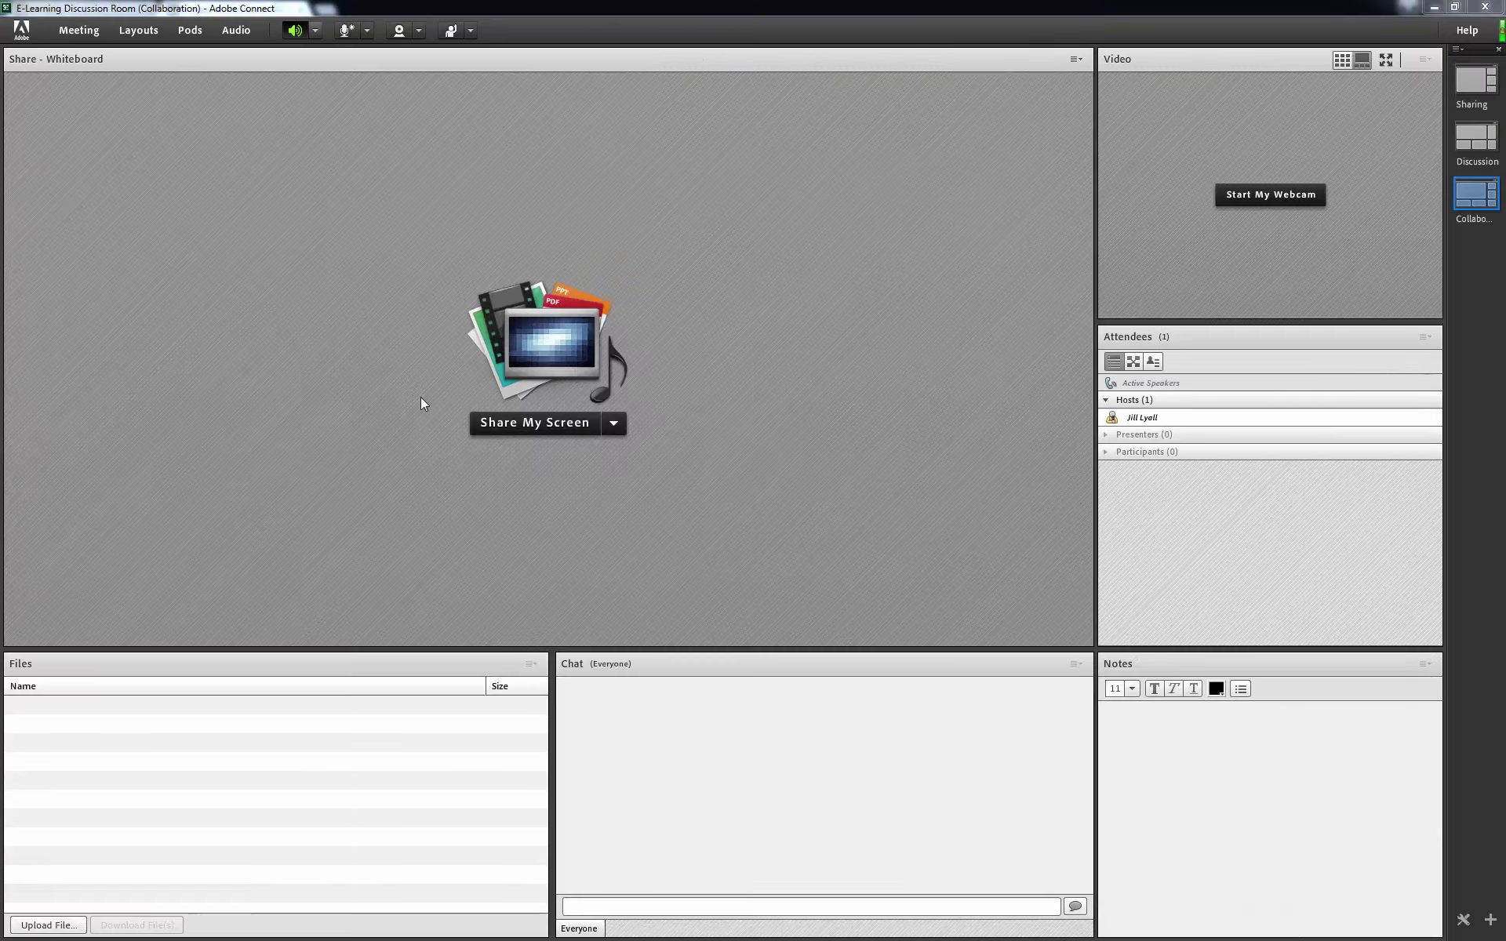
# Step: Share the document The Lesson Tool Basic.pptx from the computer's Async Course folder in the empty share area
pyautogui.click(614, 424)
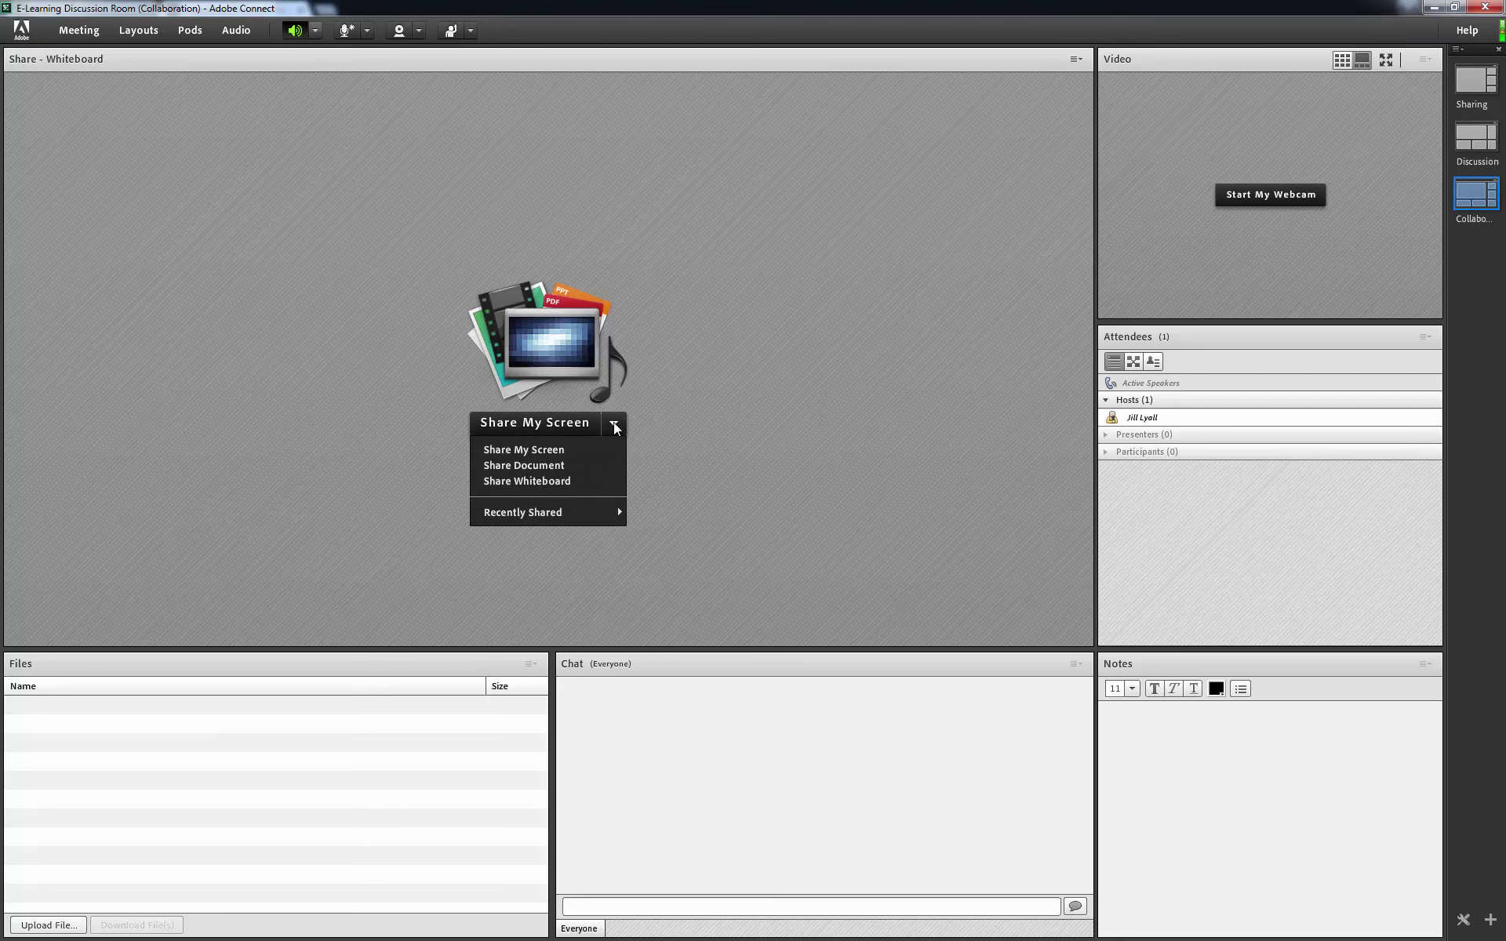
pyautogui.click(549, 466)
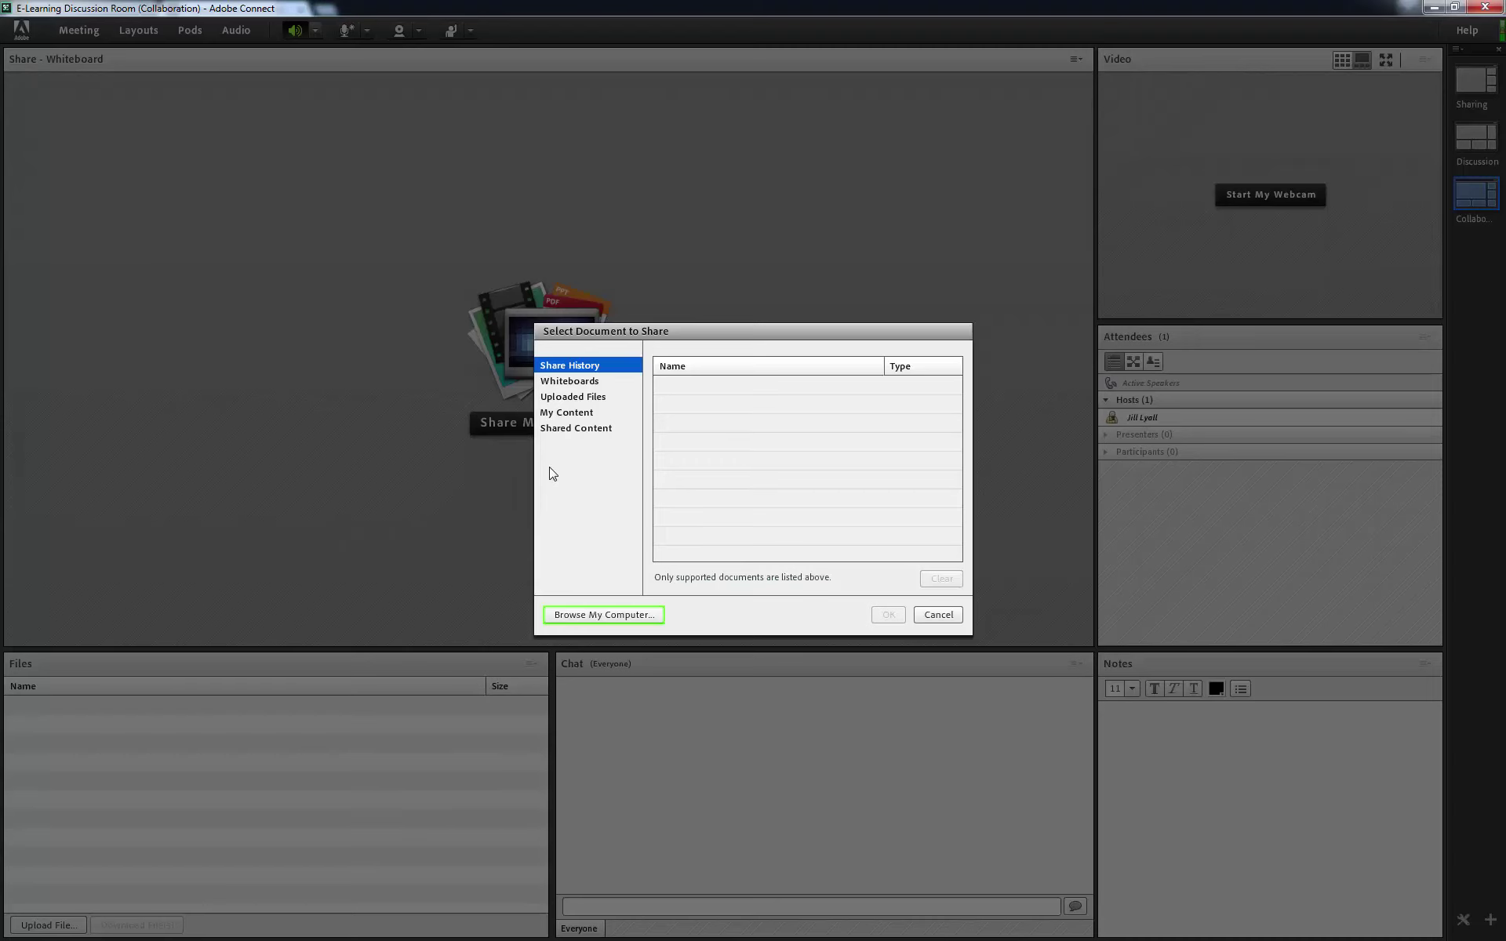
pyautogui.click(584, 615)
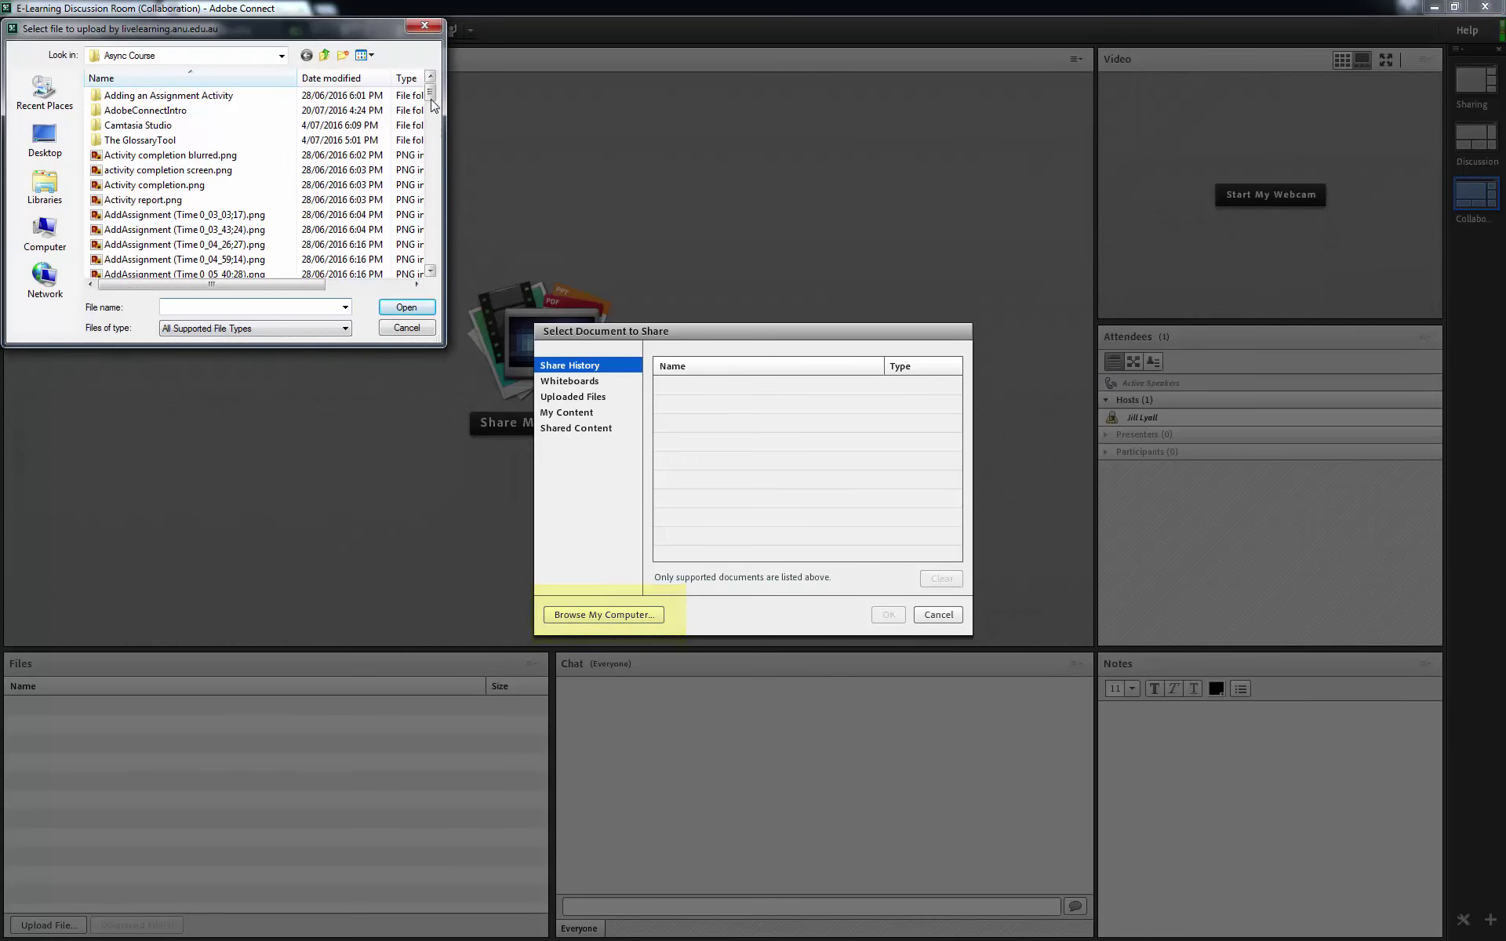
pyautogui.moveTo(430, 93); pyautogui.dragTo(457, 249)
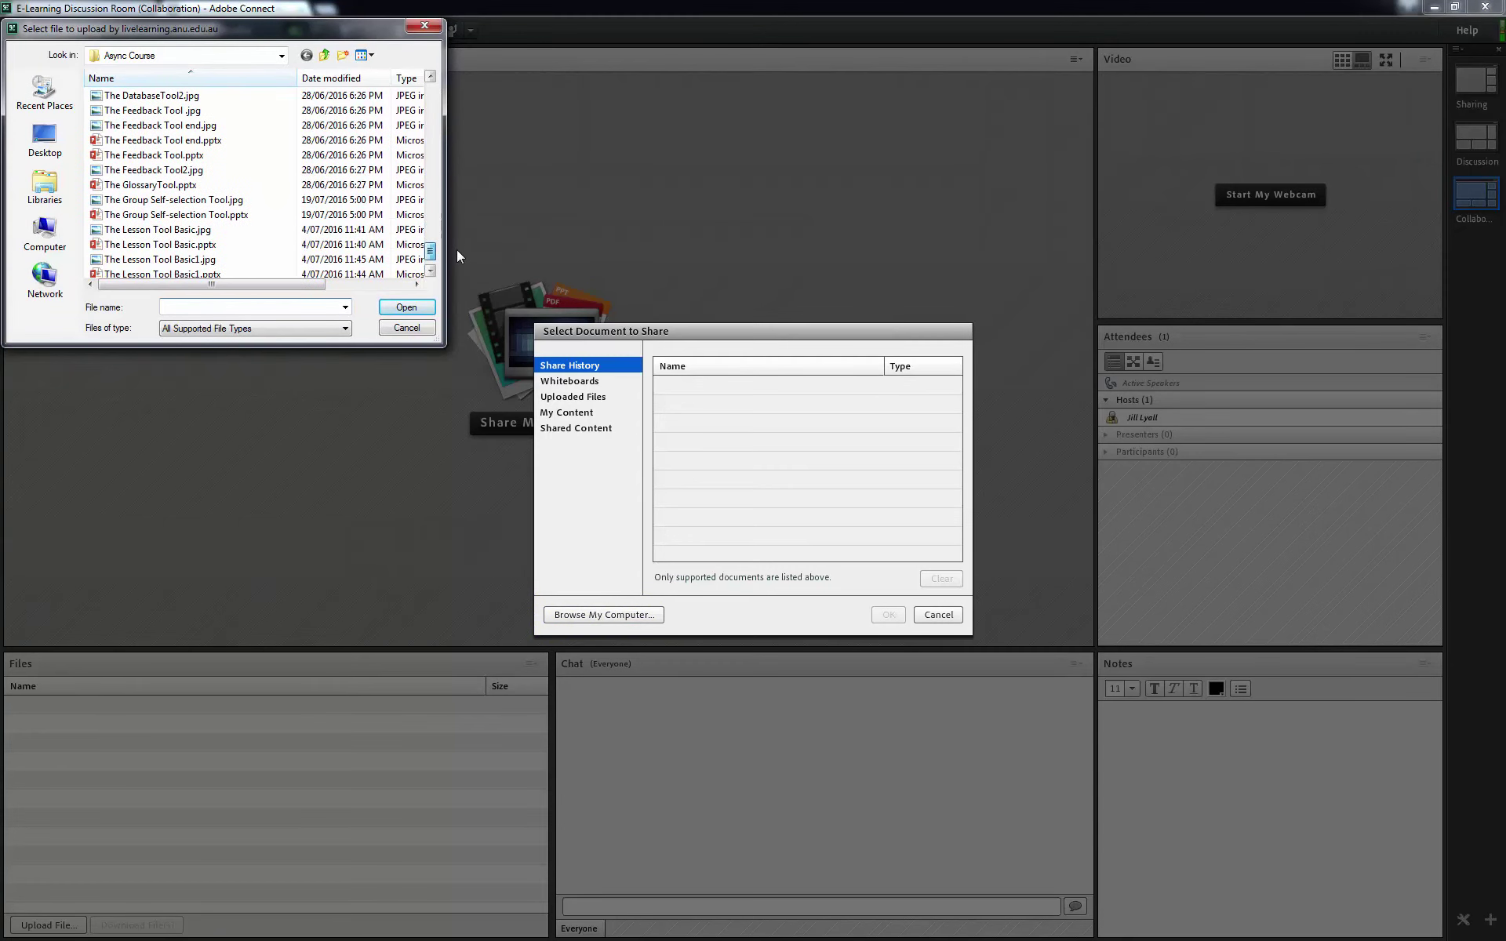
pyautogui.click(180, 245)
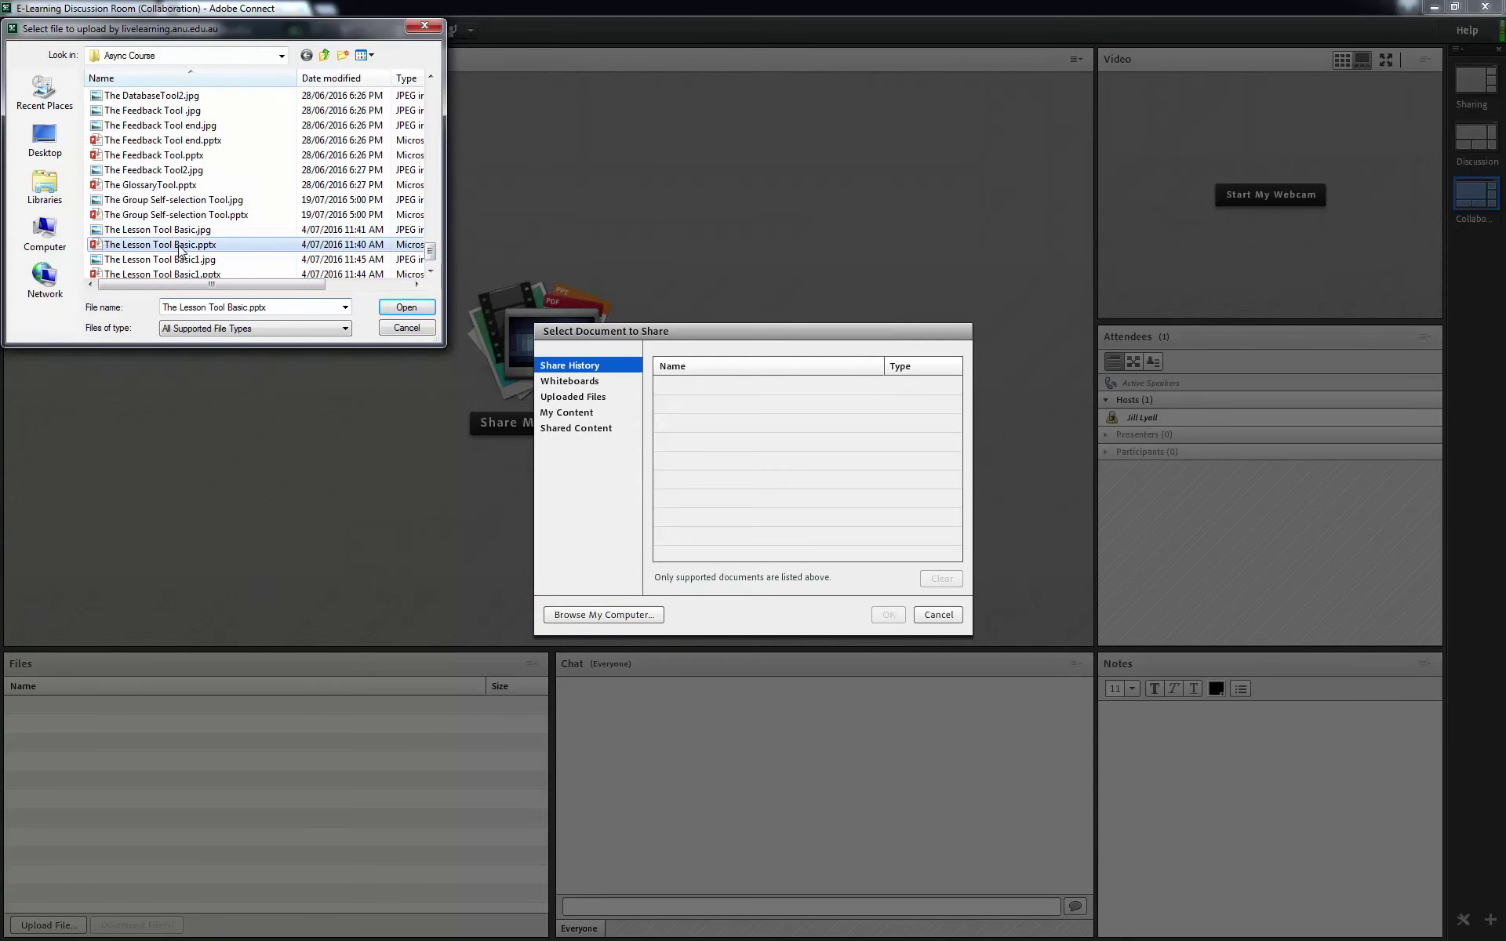
pyautogui.click(403, 308)
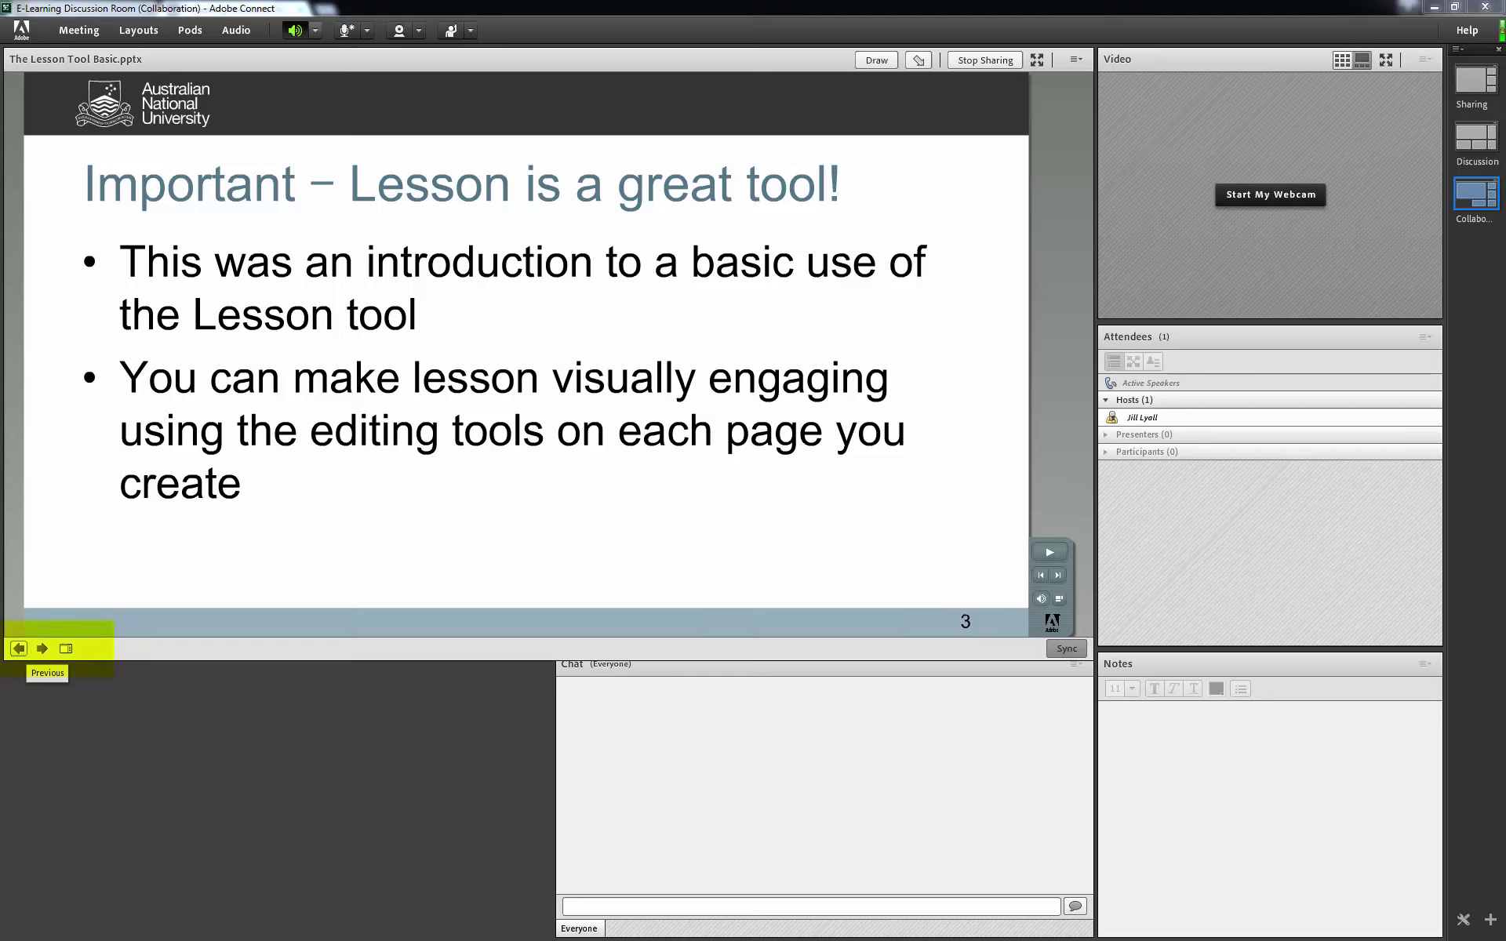
# Step: Page backward and forward through the shared presentation's slides with the previous and next controls
pyautogui.click(18, 649)
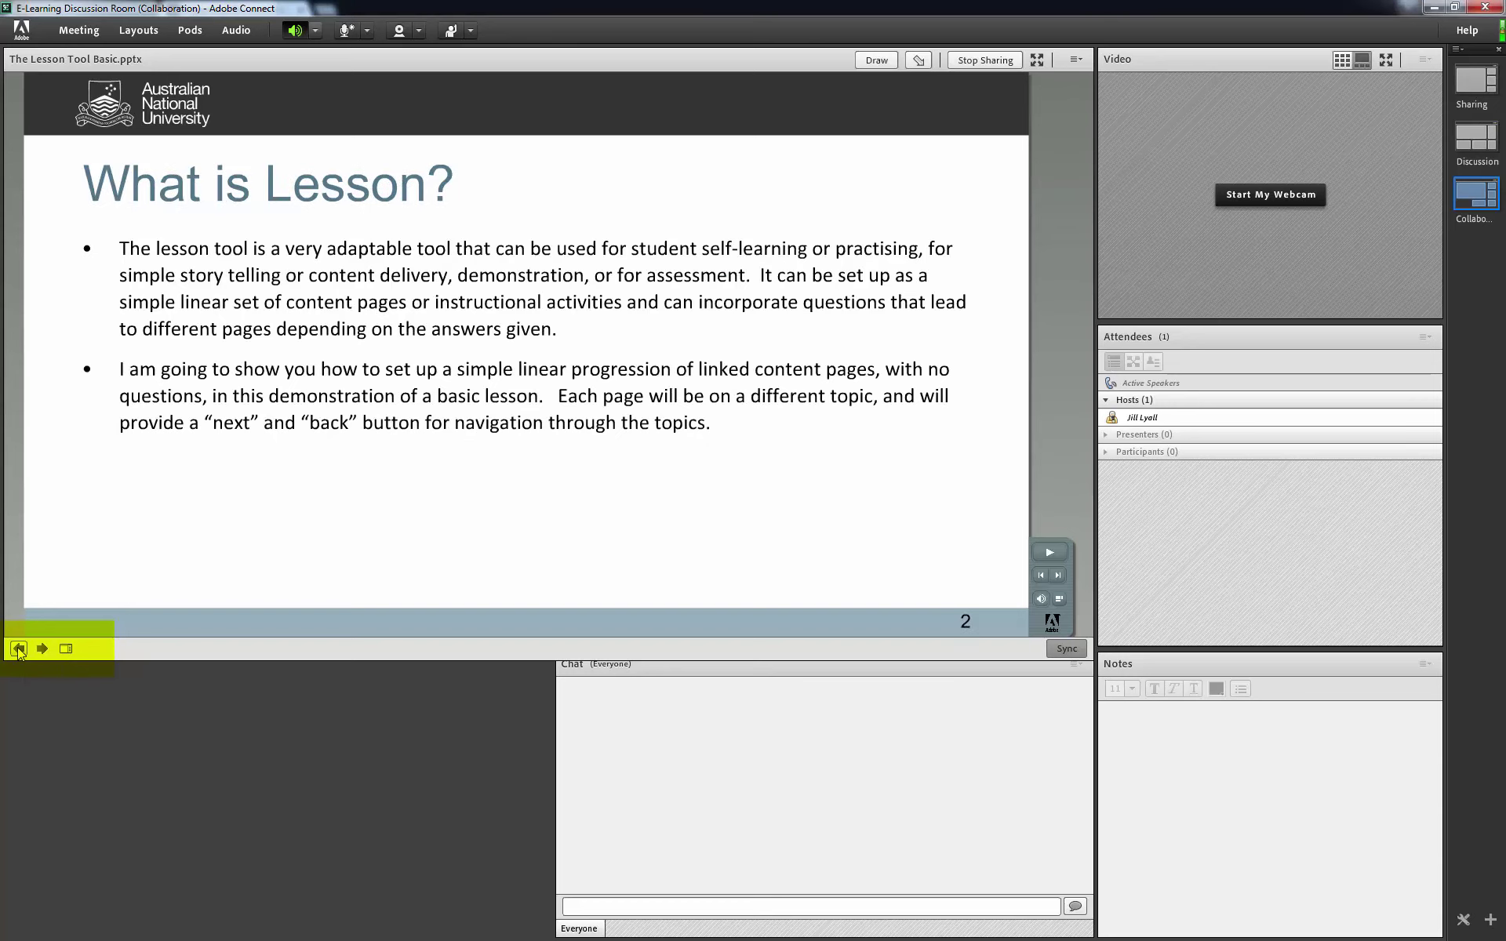
pyautogui.click(19, 650)
pyautogui.click(40, 649)
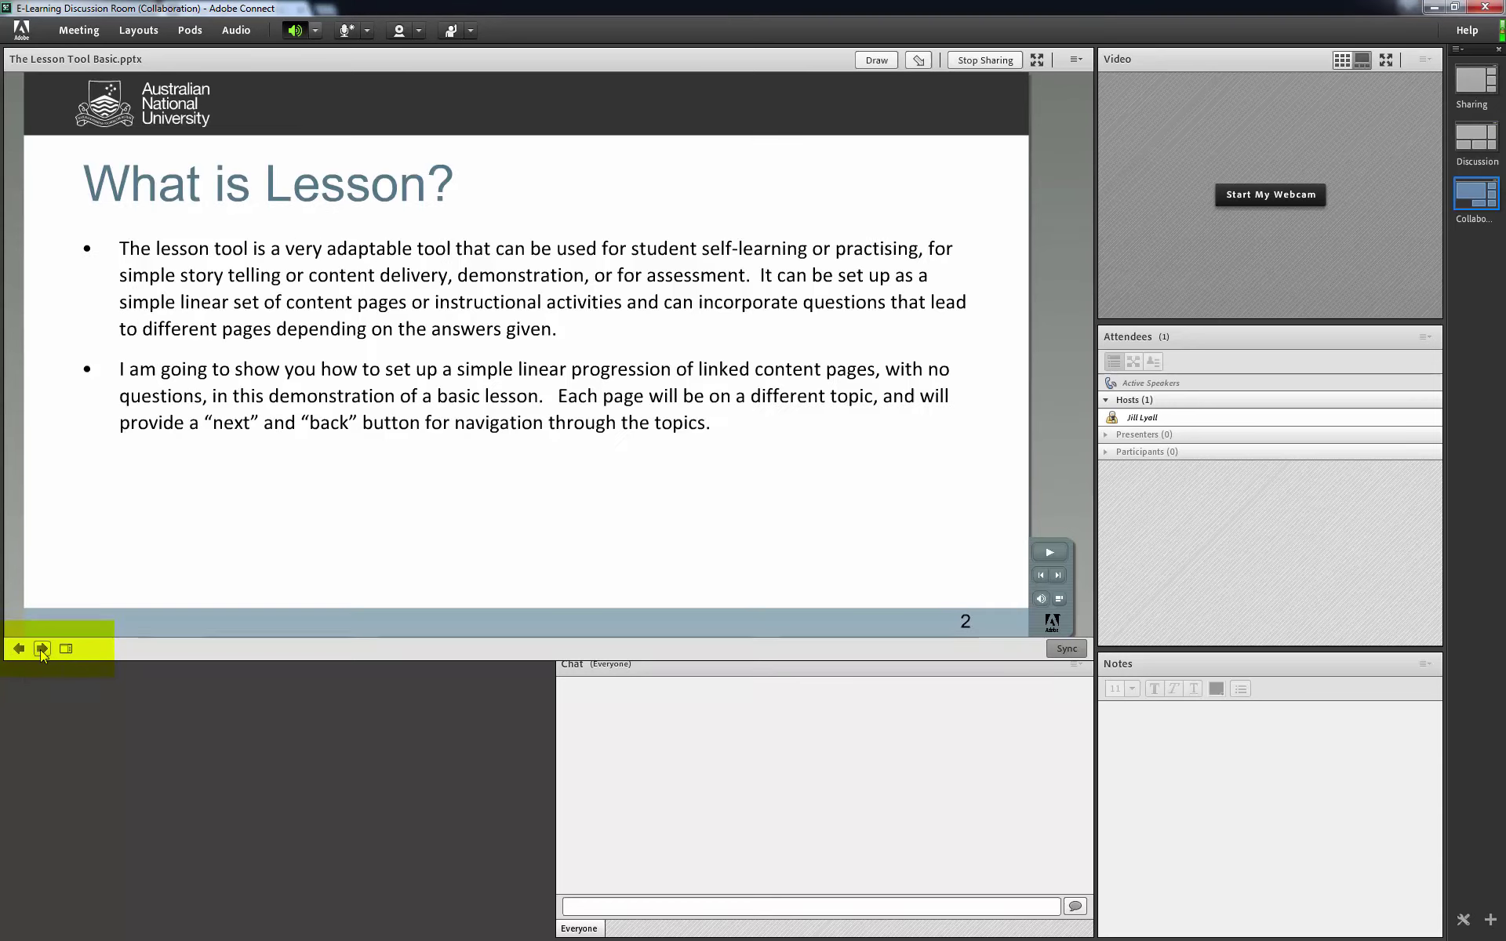
pyautogui.click(41, 649)
pyautogui.click(41, 649)
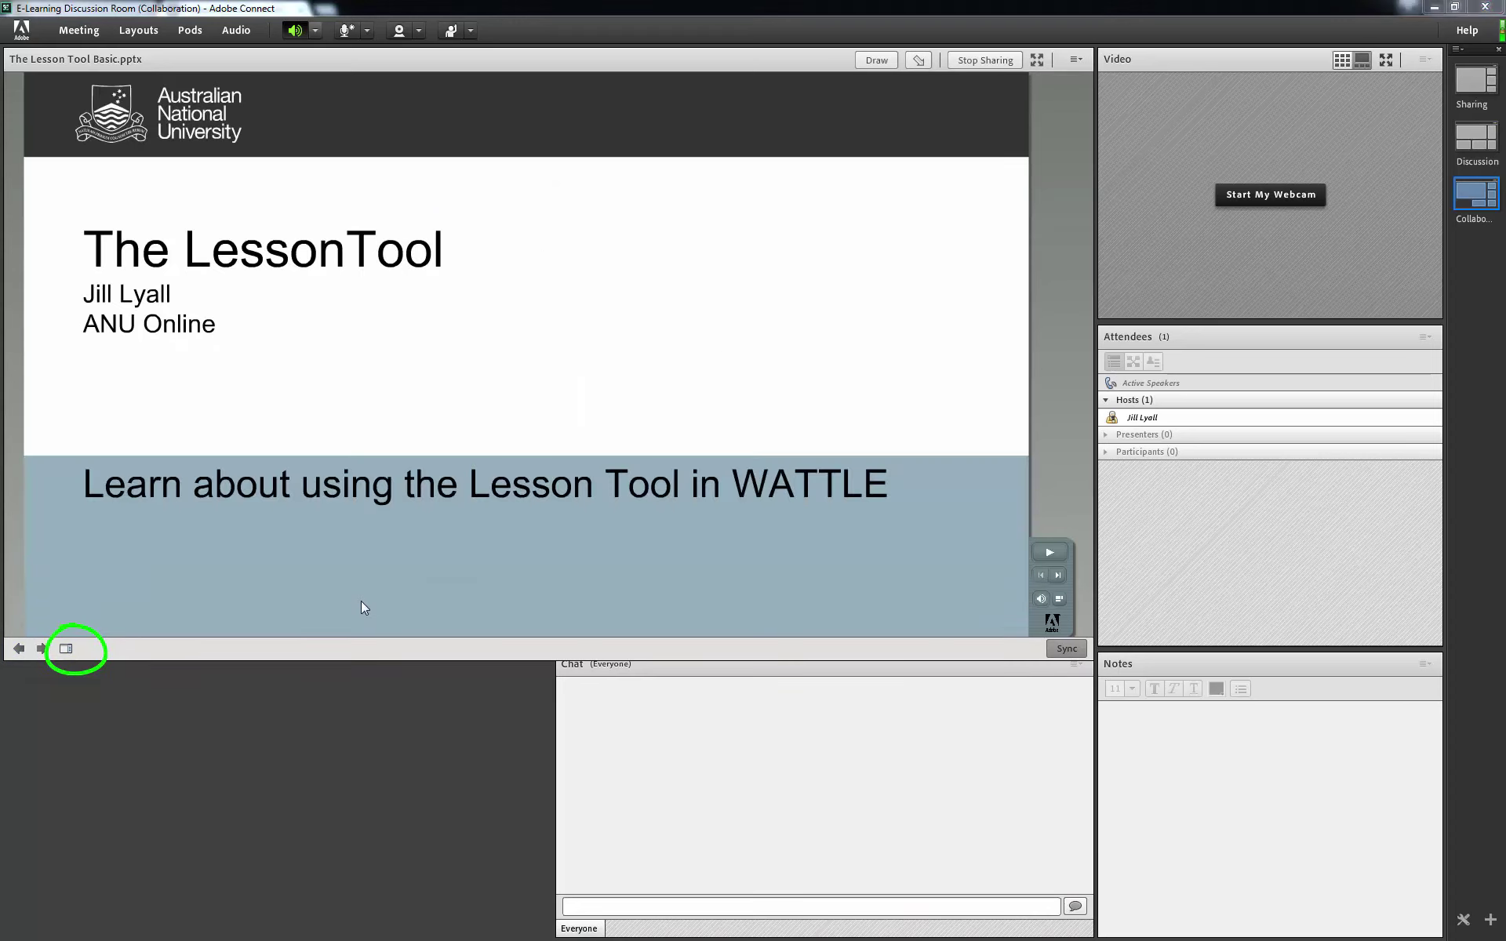
# Step: Show the presentation sidebar to view slides 2 to 5 in order from its outline, and hide the sidebar again
pyautogui.click(65, 648)
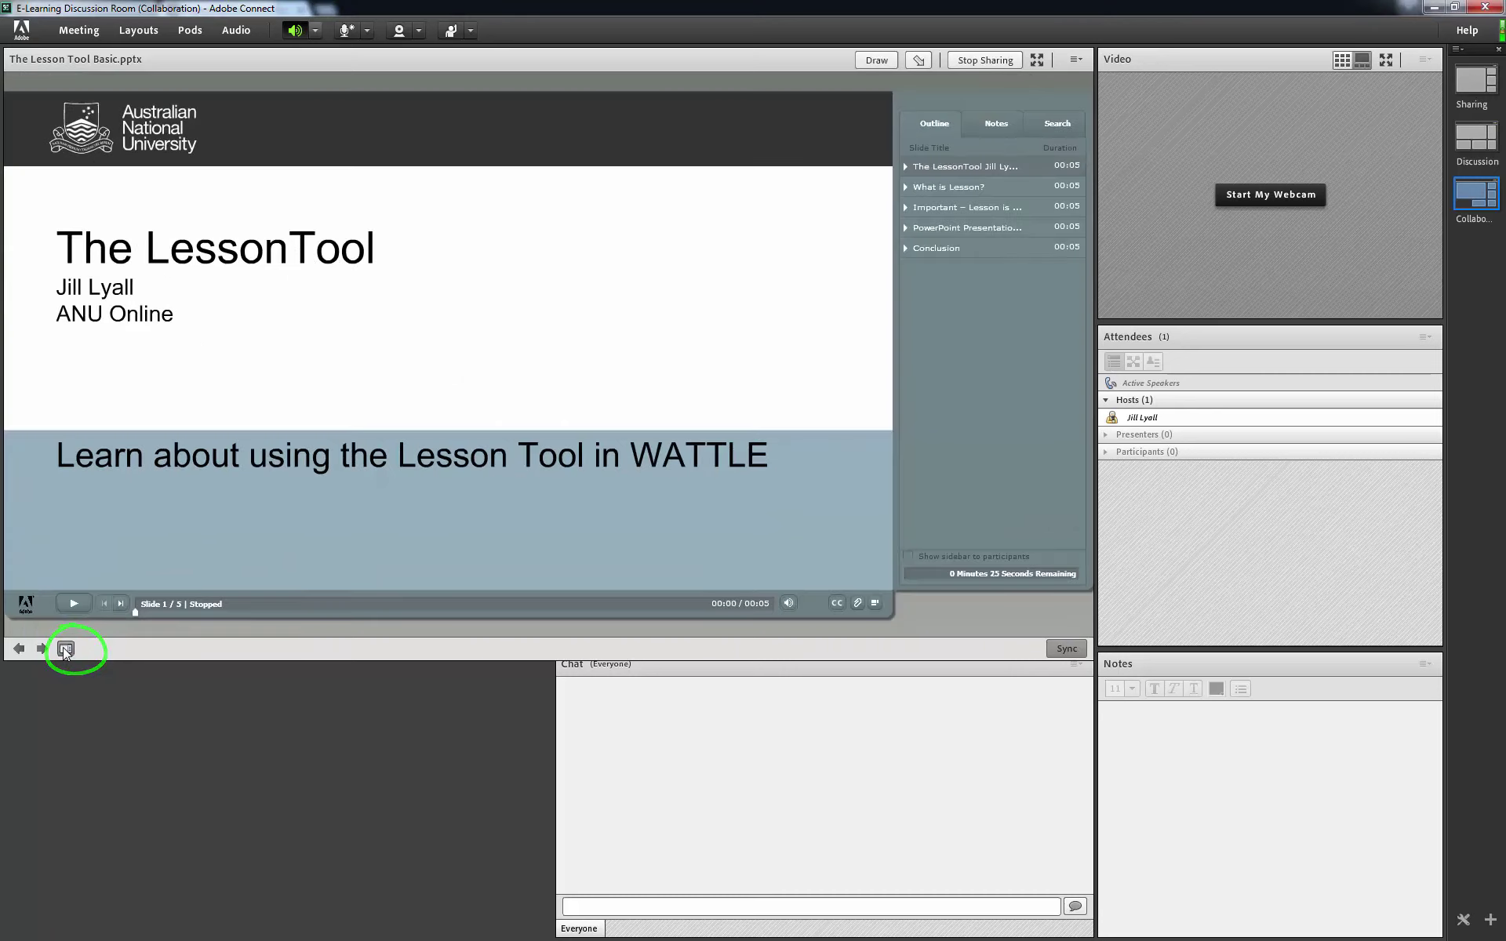
pyautogui.click(948, 186)
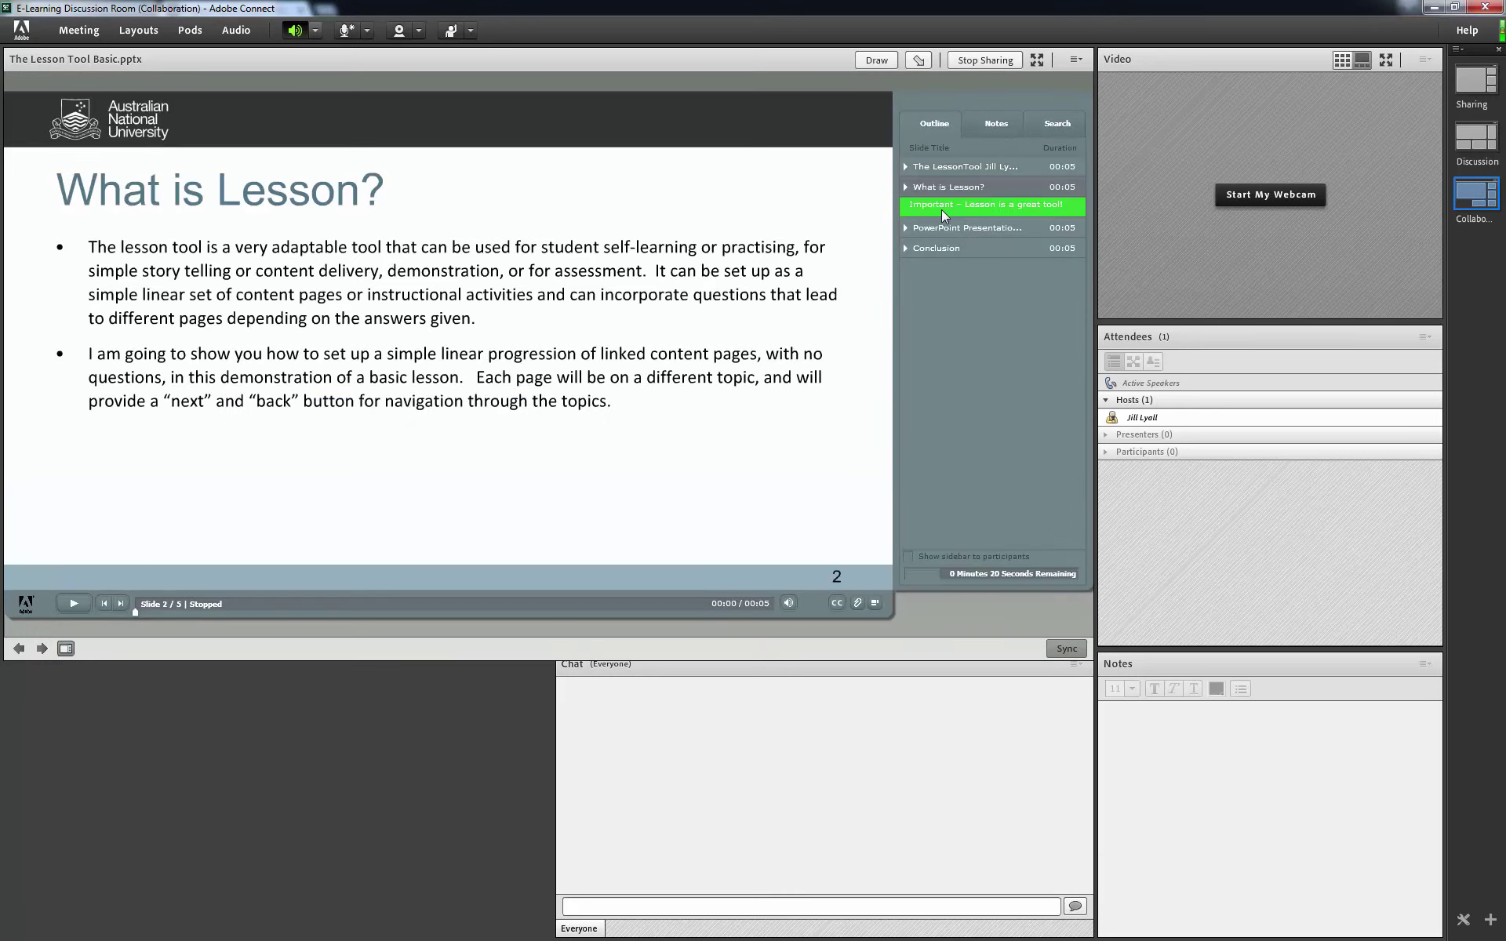
pyautogui.click(941, 209)
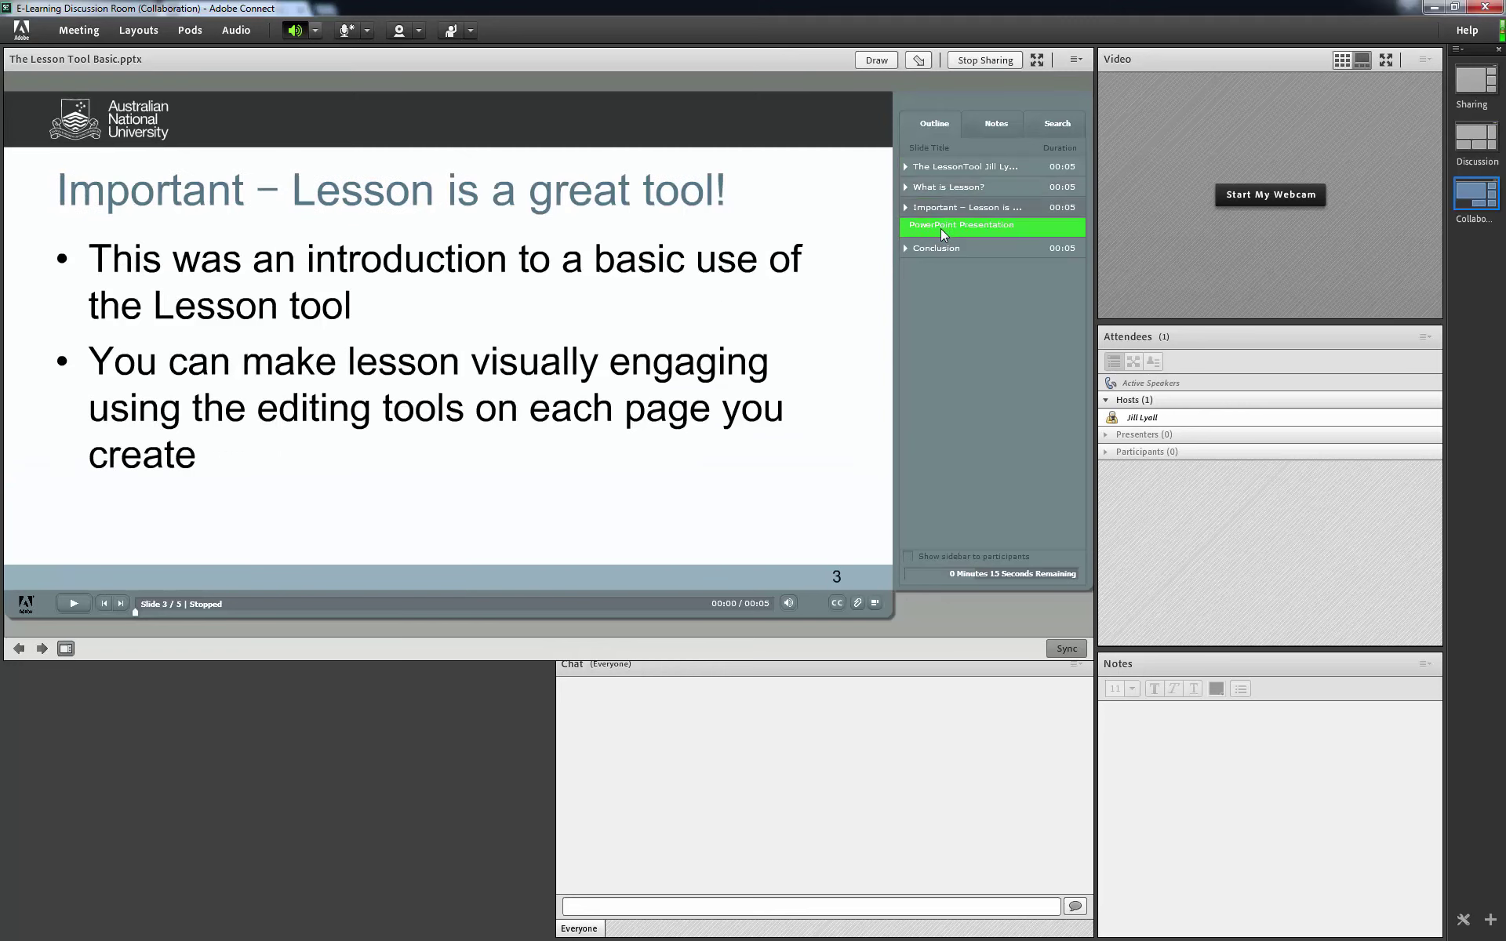
pyautogui.click(940, 229)
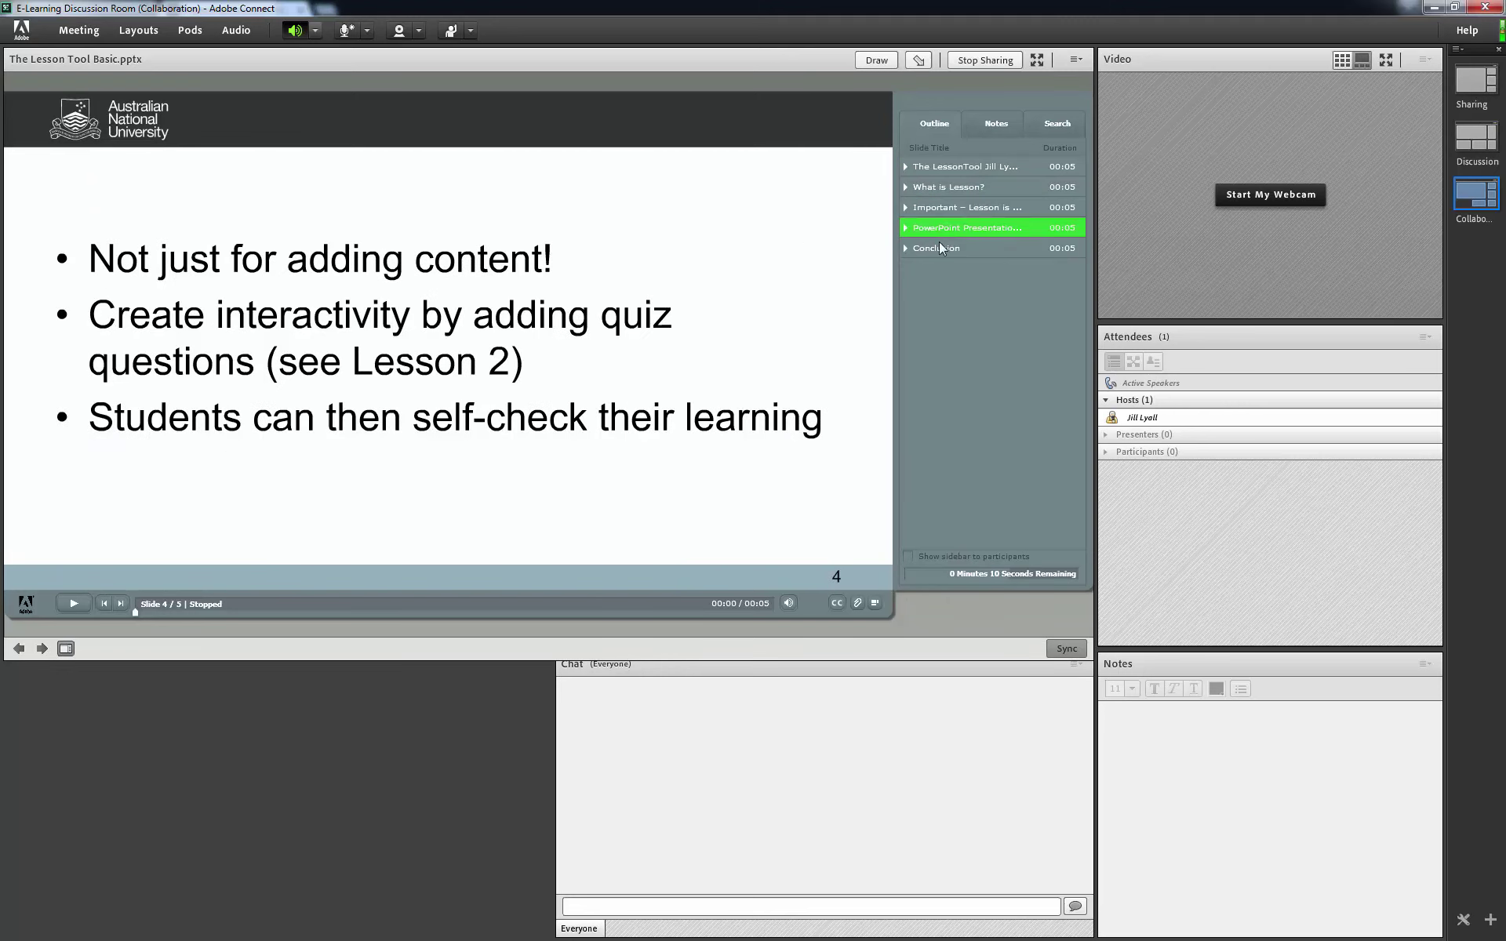
pyautogui.click(938, 246)
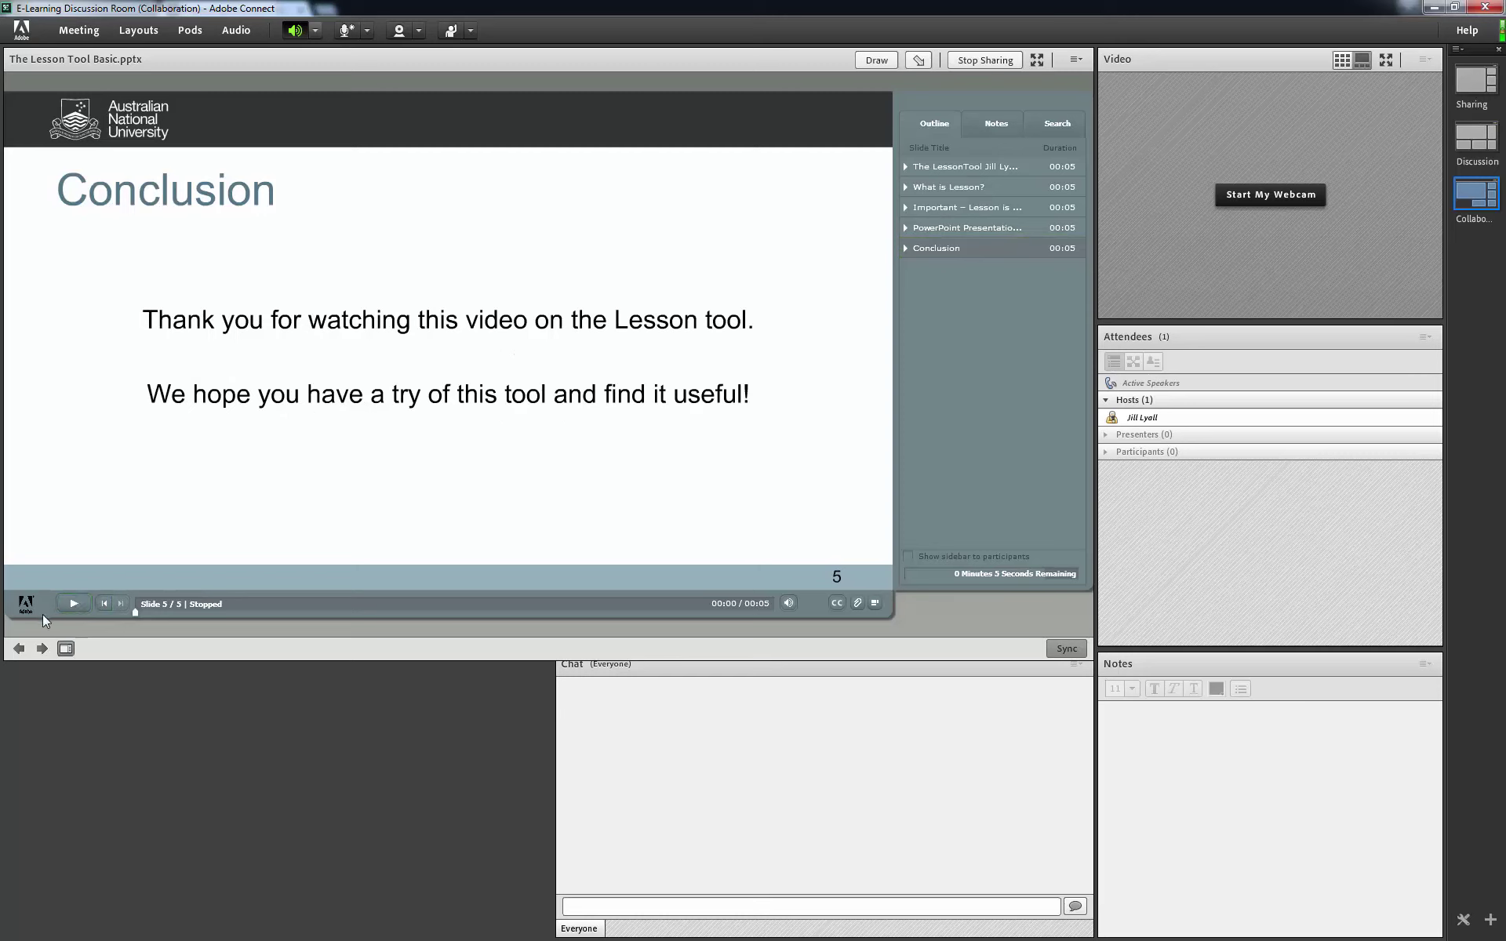
pyautogui.click(65, 649)
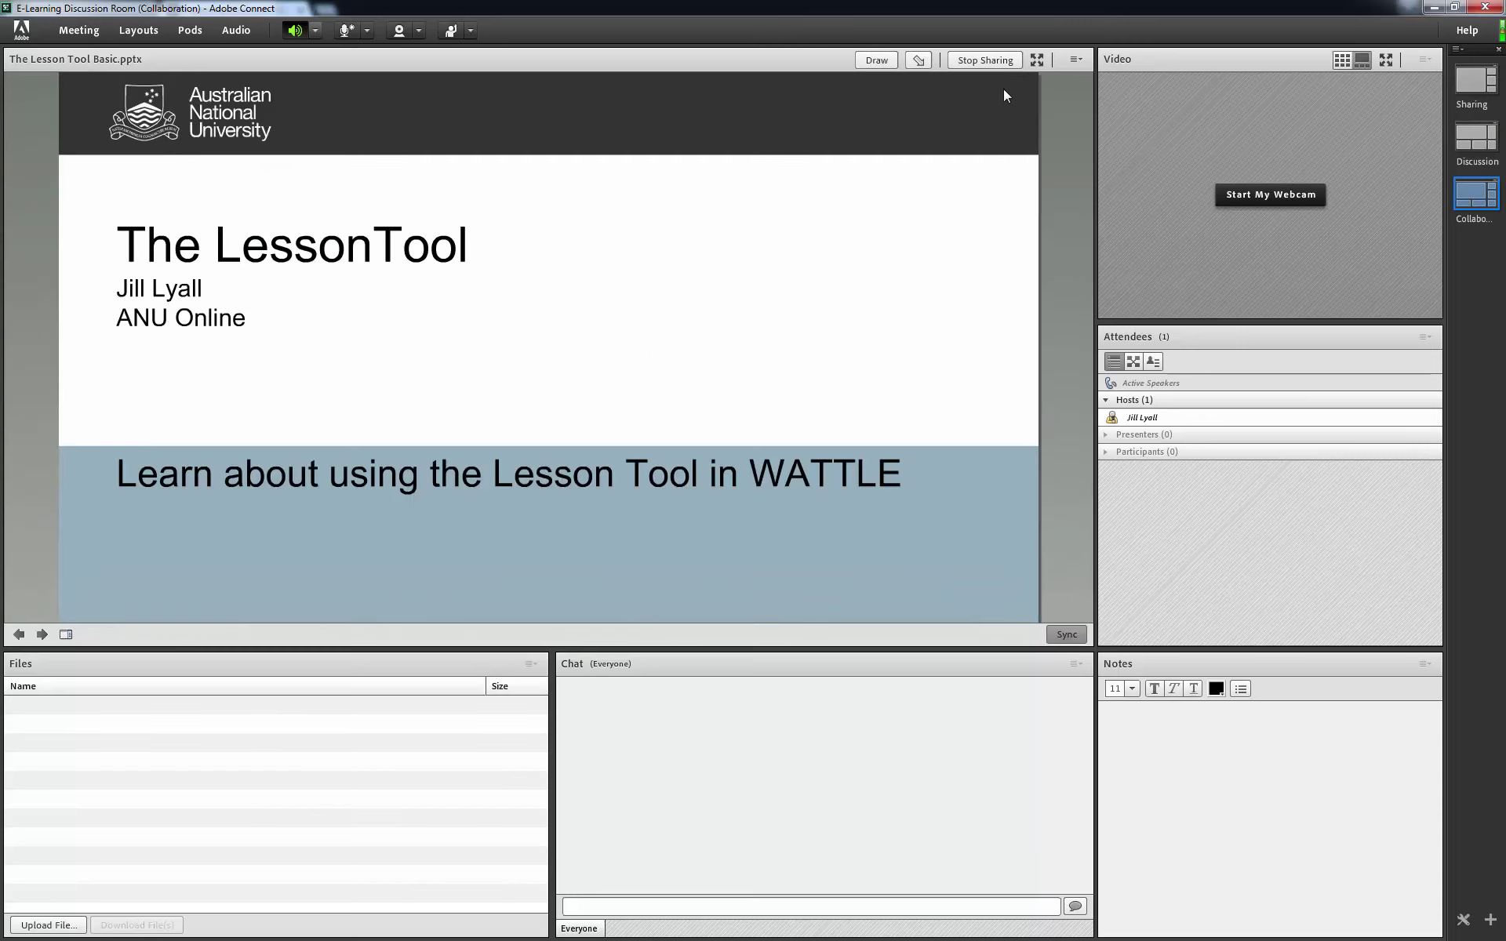
# Step: Show the presentation playbar, and play the shared slides from the title slide through to slide 3
pyautogui.click(1079, 60)
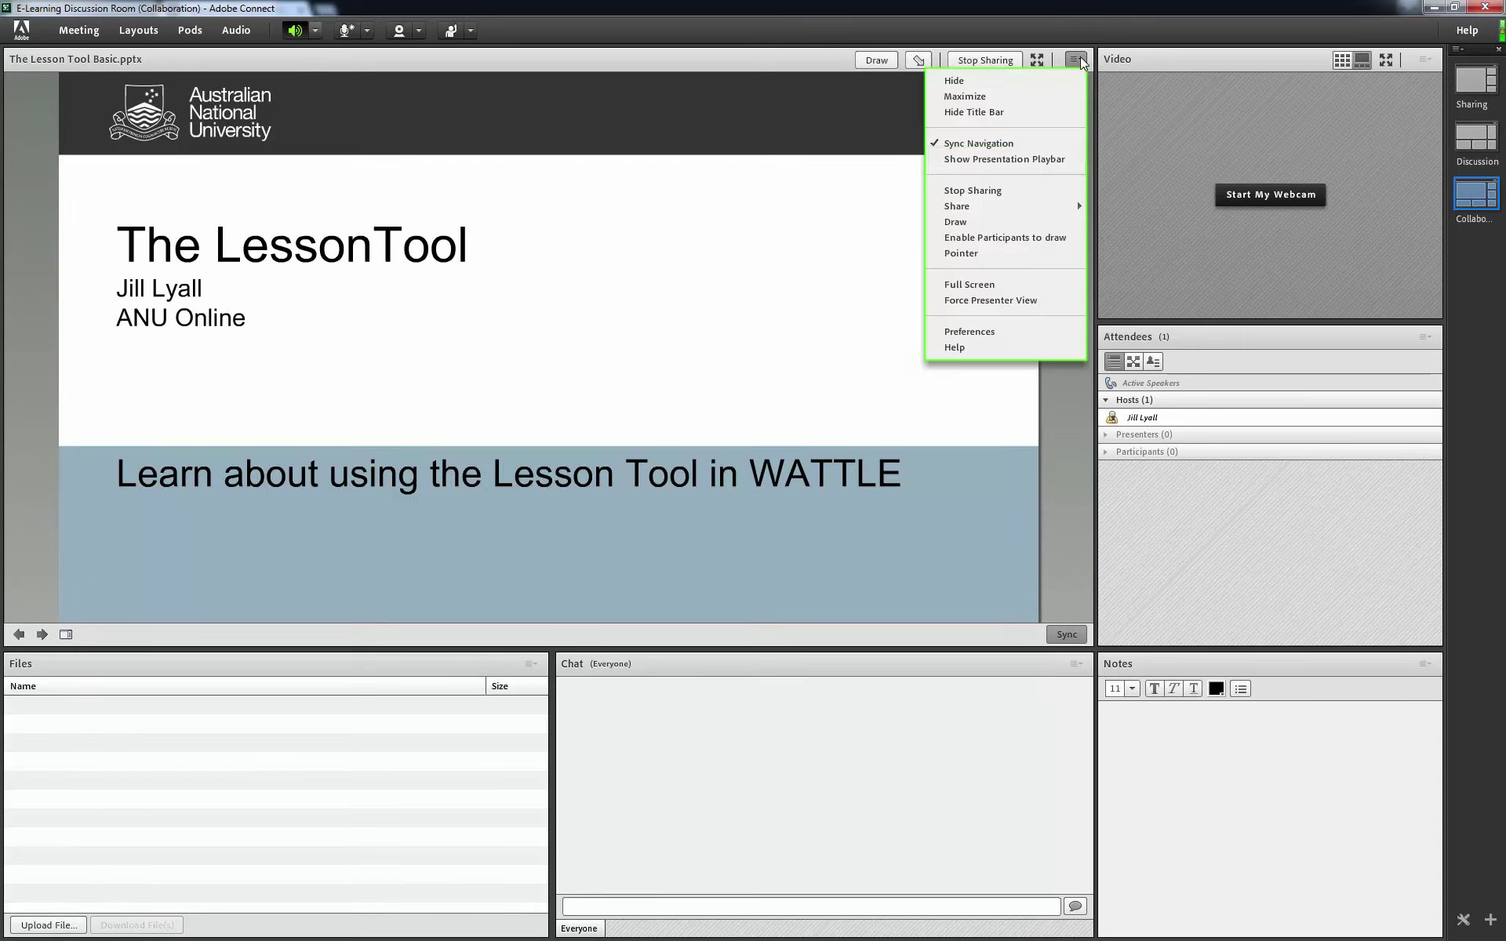
pyautogui.click(1023, 161)
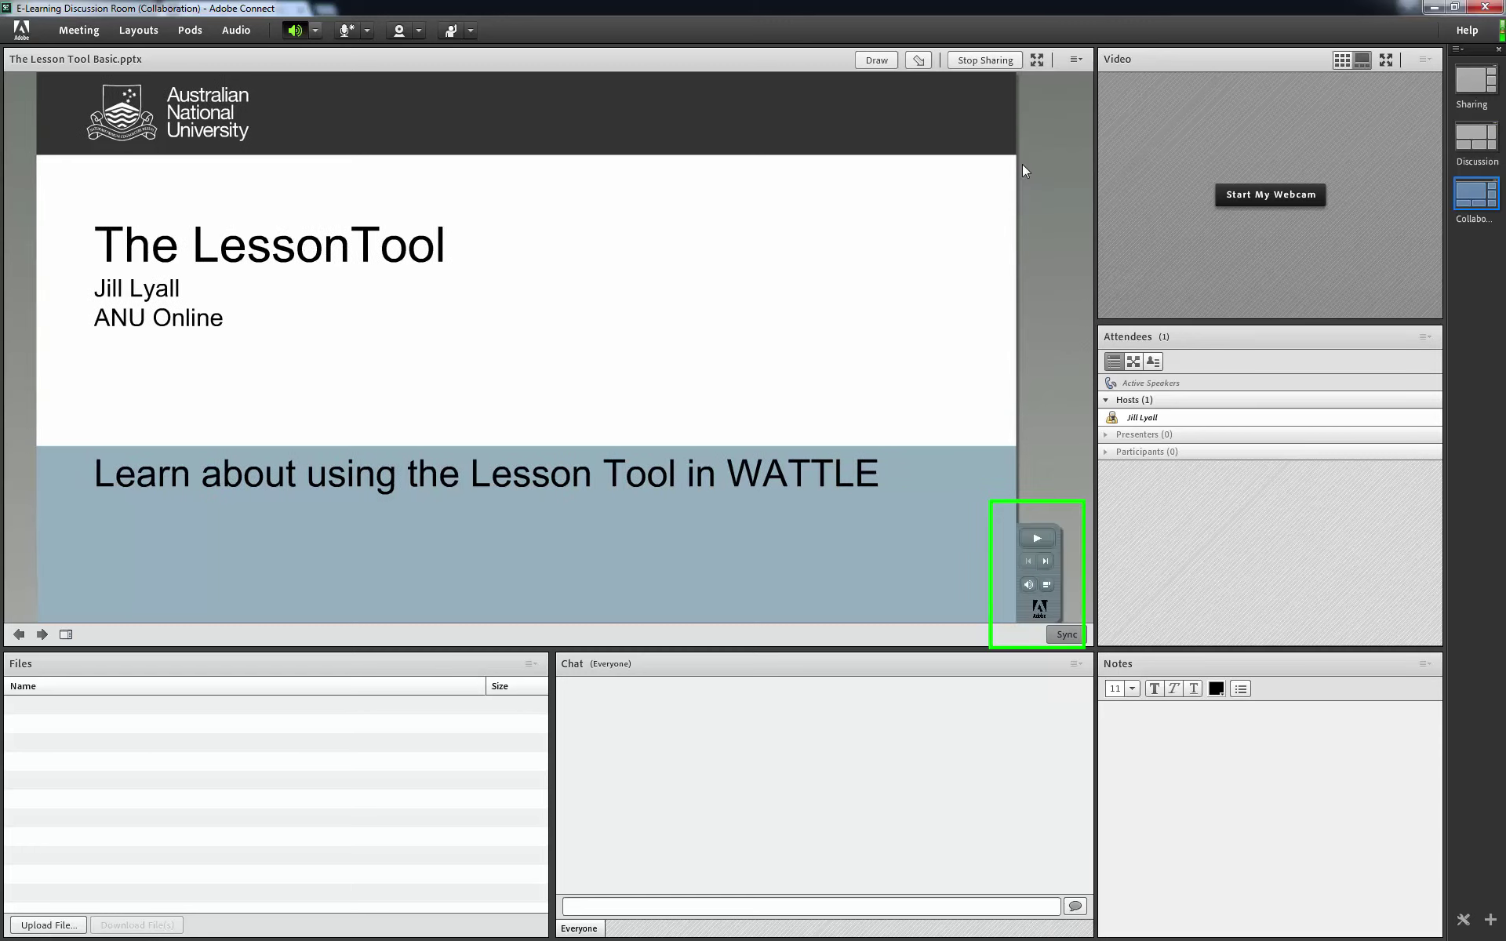
pyautogui.click(1036, 541)
pyautogui.click(1039, 540)
pyautogui.click(1045, 561)
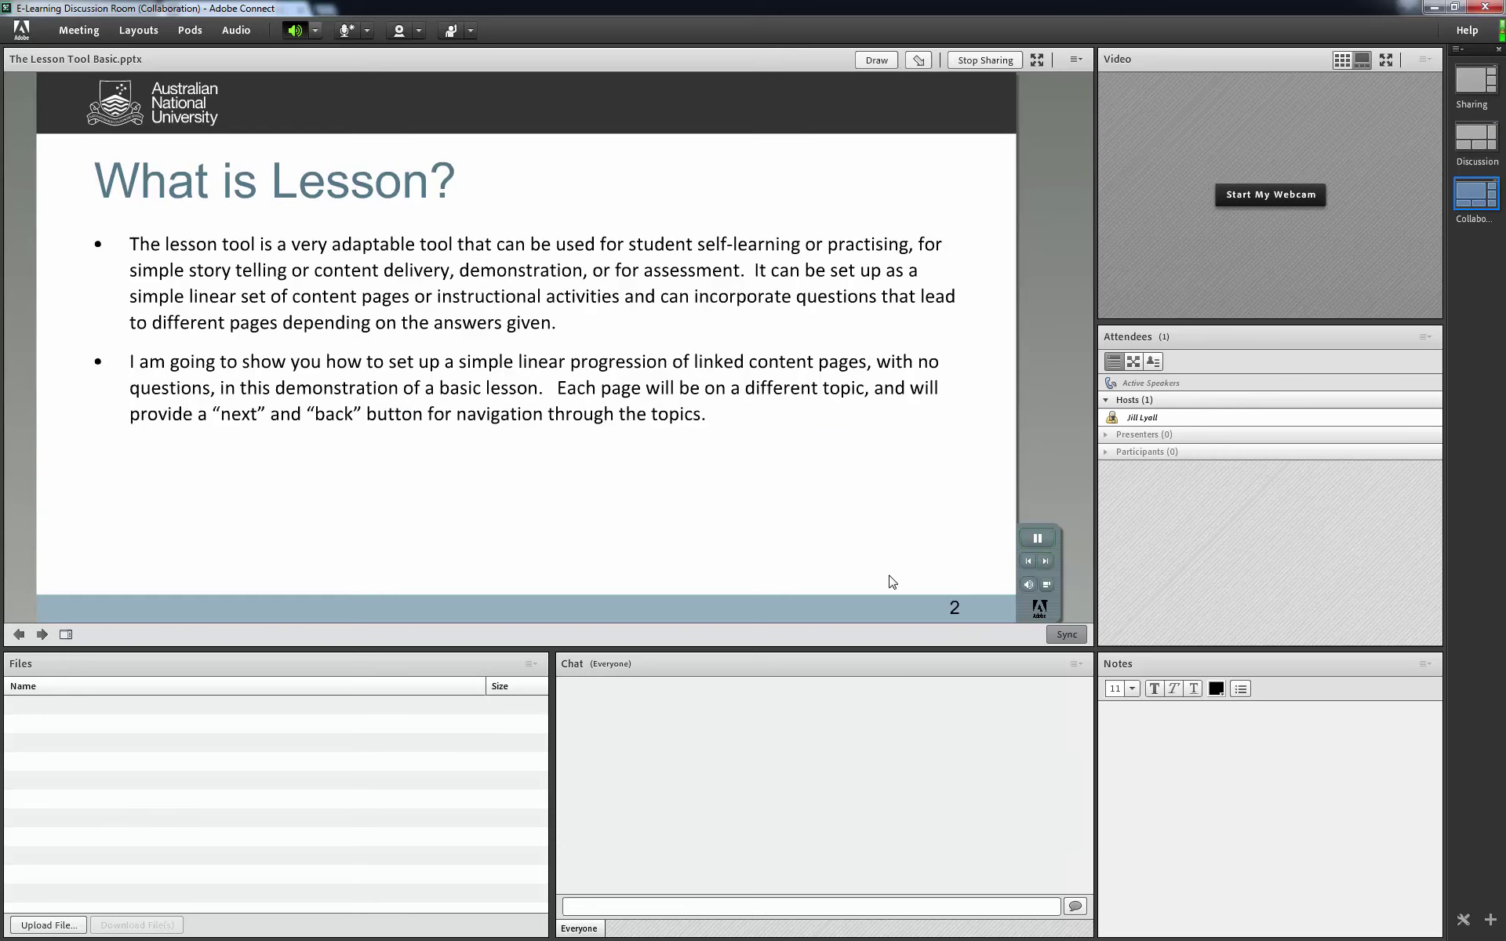
pyautogui.press('Right')
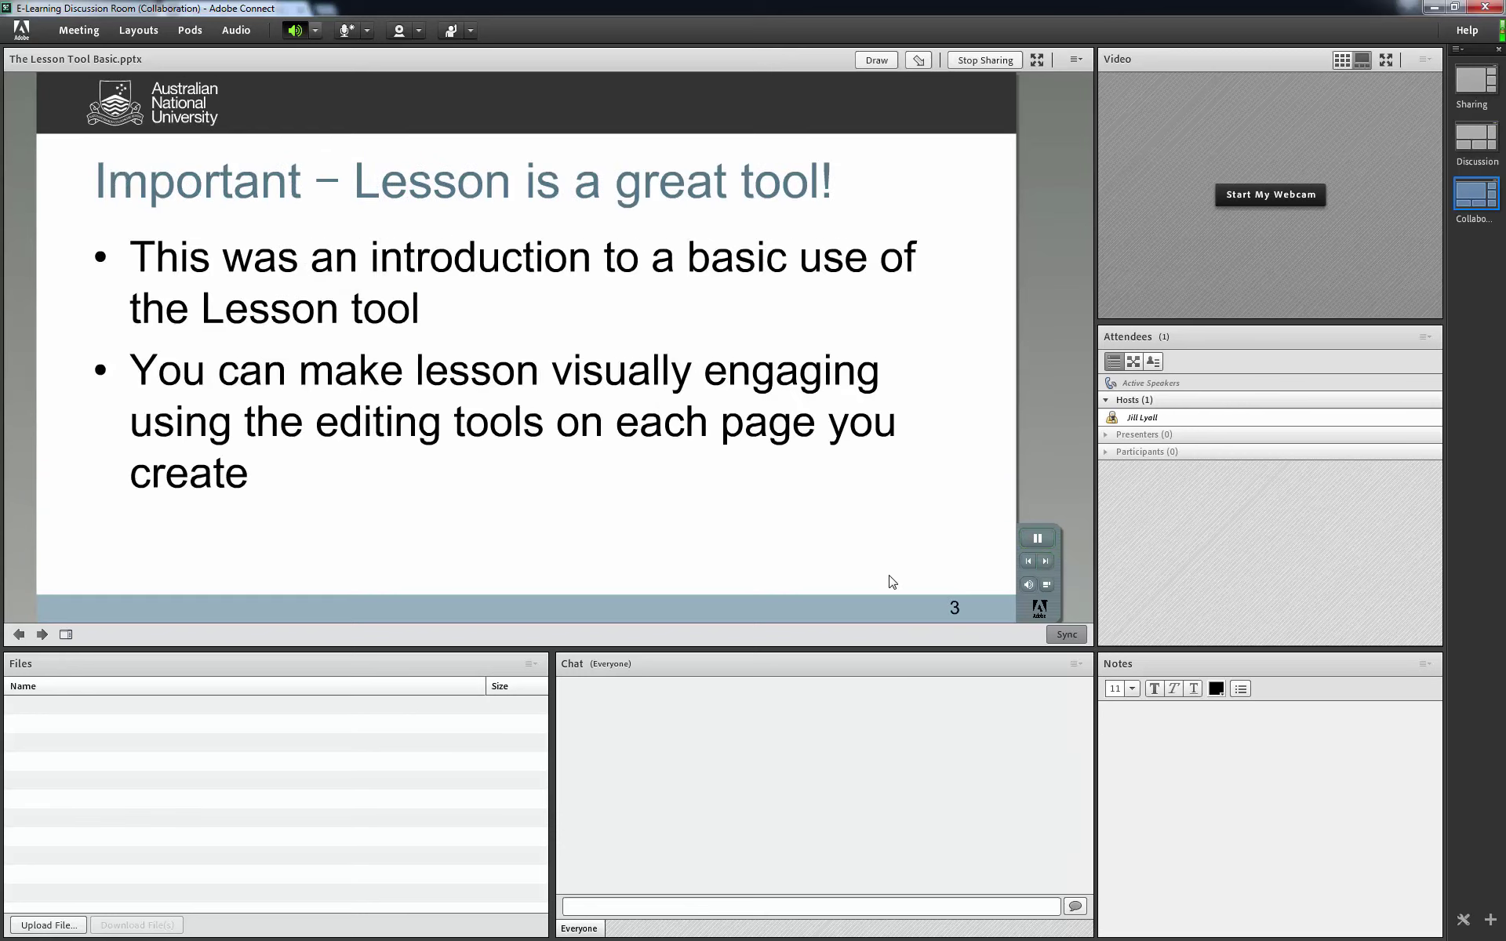